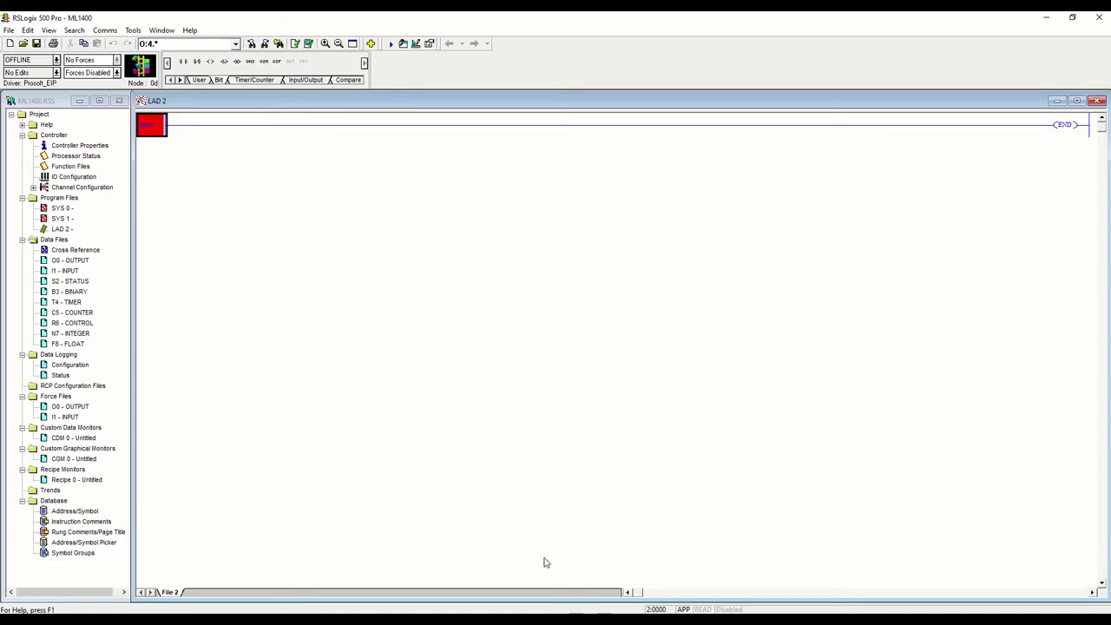
# - Switch to Connected Components Workbench and review the Micro820's Ethernet, Modbus TCP and serial port settings
pyautogui.click(494, 574)
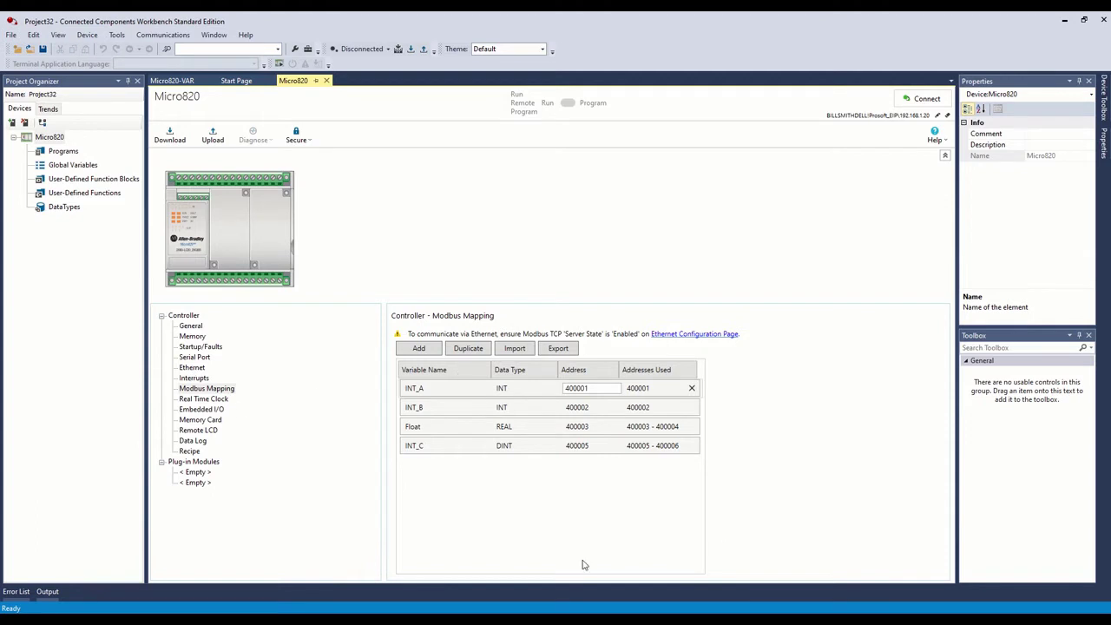
pyautogui.click(194, 368)
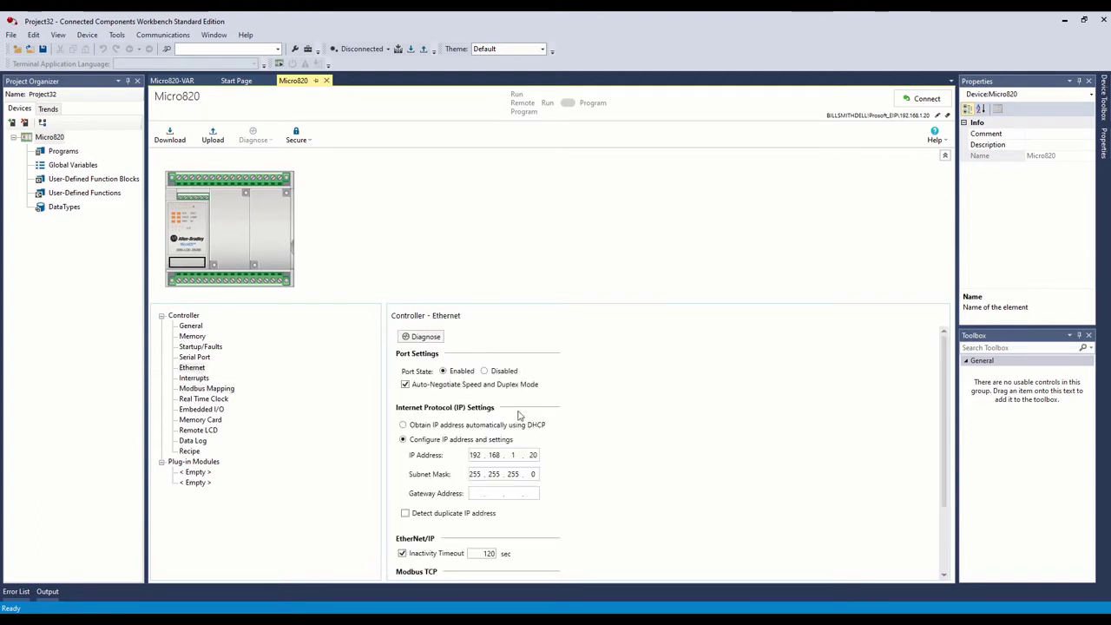
pyautogui.scroll(-2, 520, 416)
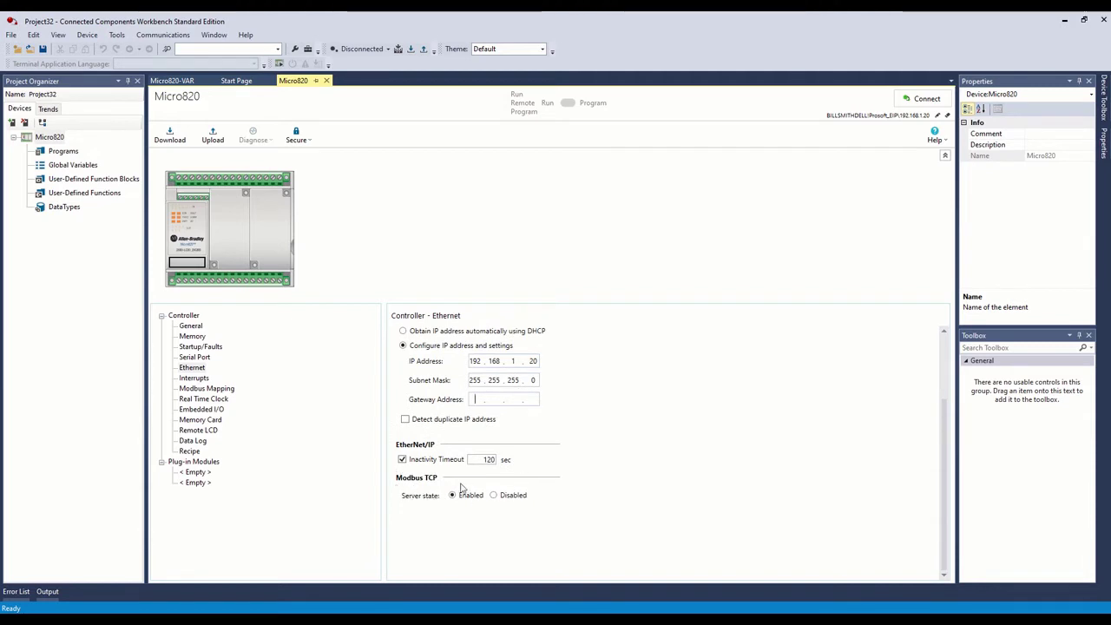
pyautogui.click(205, 358)
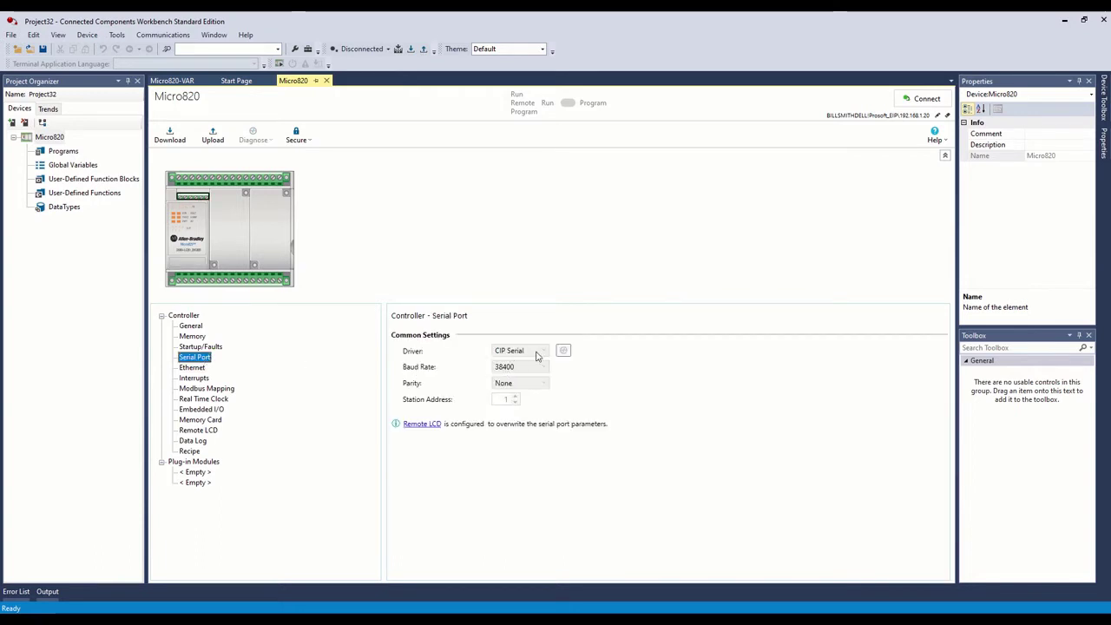
# - Review the Micro820's Modbus mapping table and the global variables that can be added to it
pyautogui.click(207, 389)
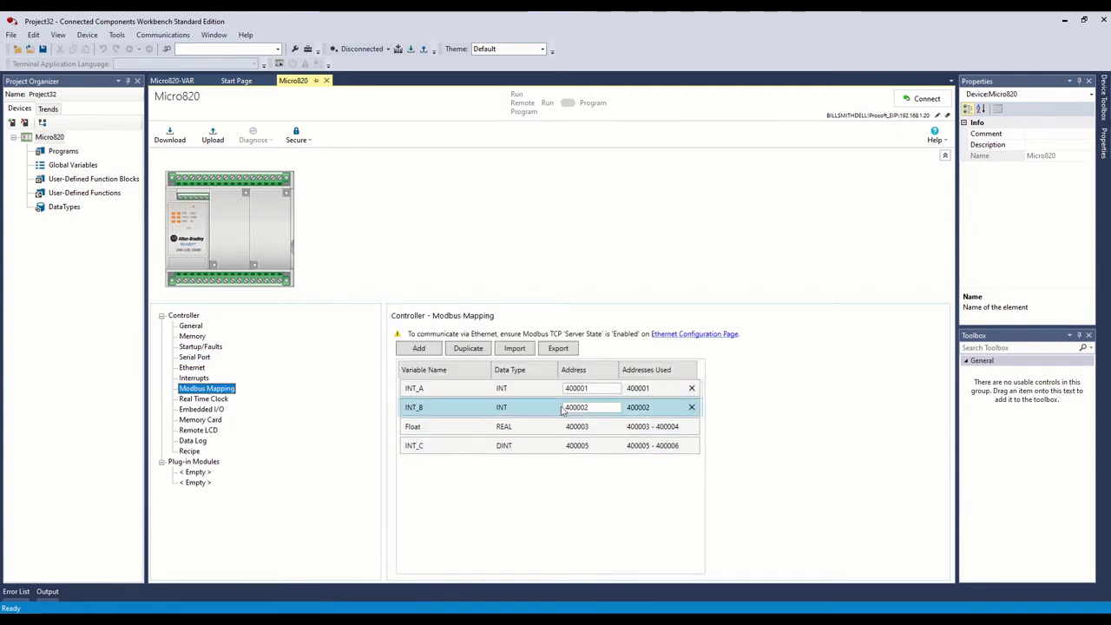
pyautogui.click(414, 351)
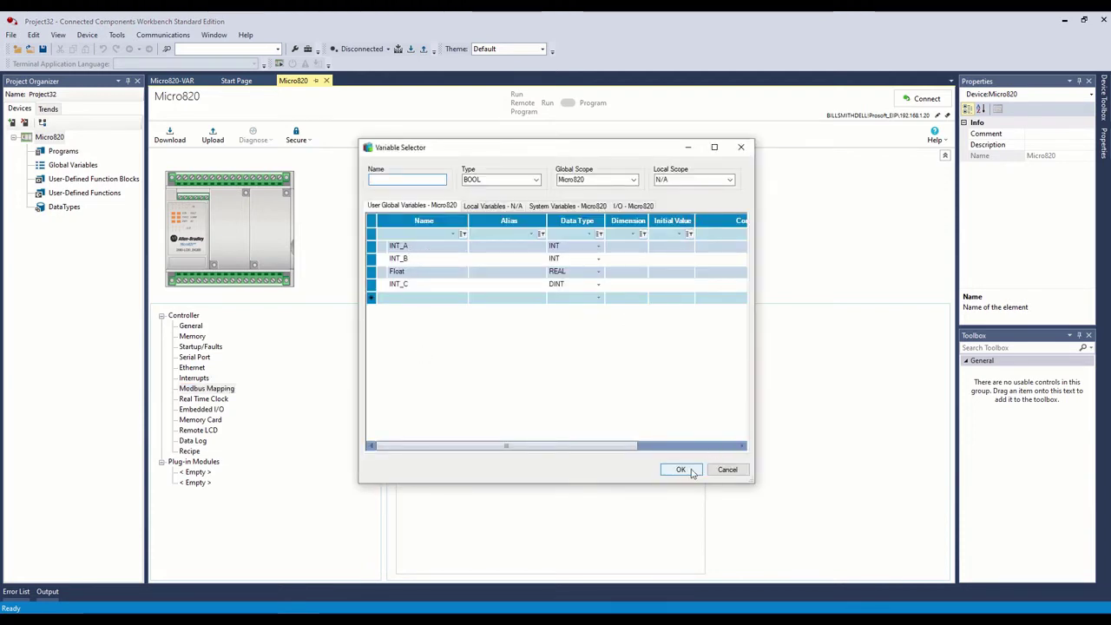
pyautogui.click(726, 470)
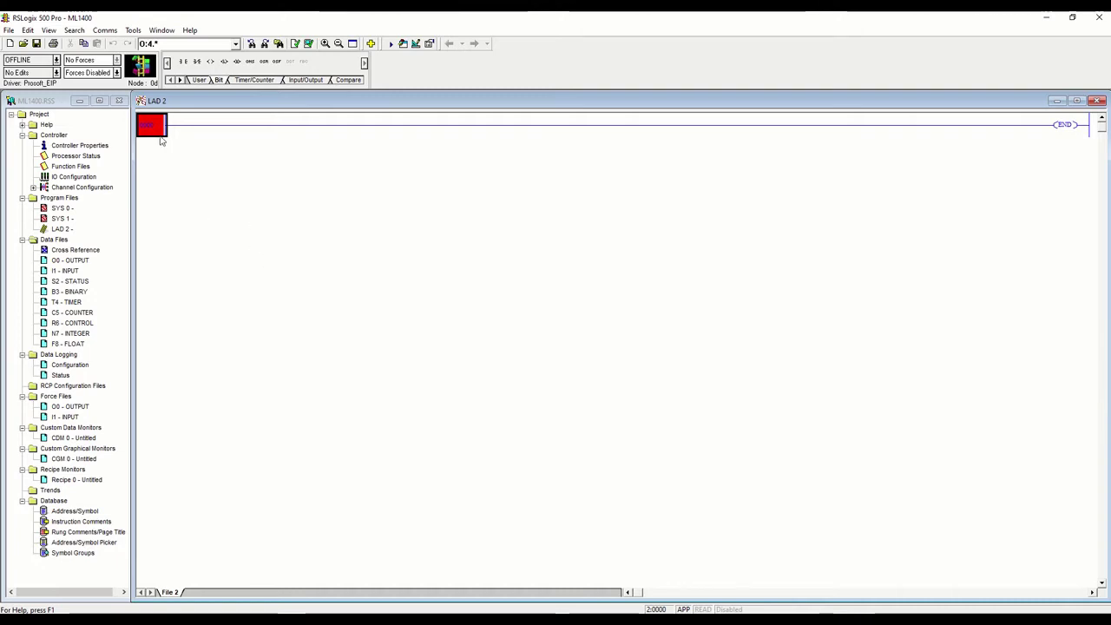
# - Switch back to RSLogix 500 and enable Modbus TCP on Channel 1 in the ML1400 project's channel configuration
pyautogui.doubleClick(74, 188)
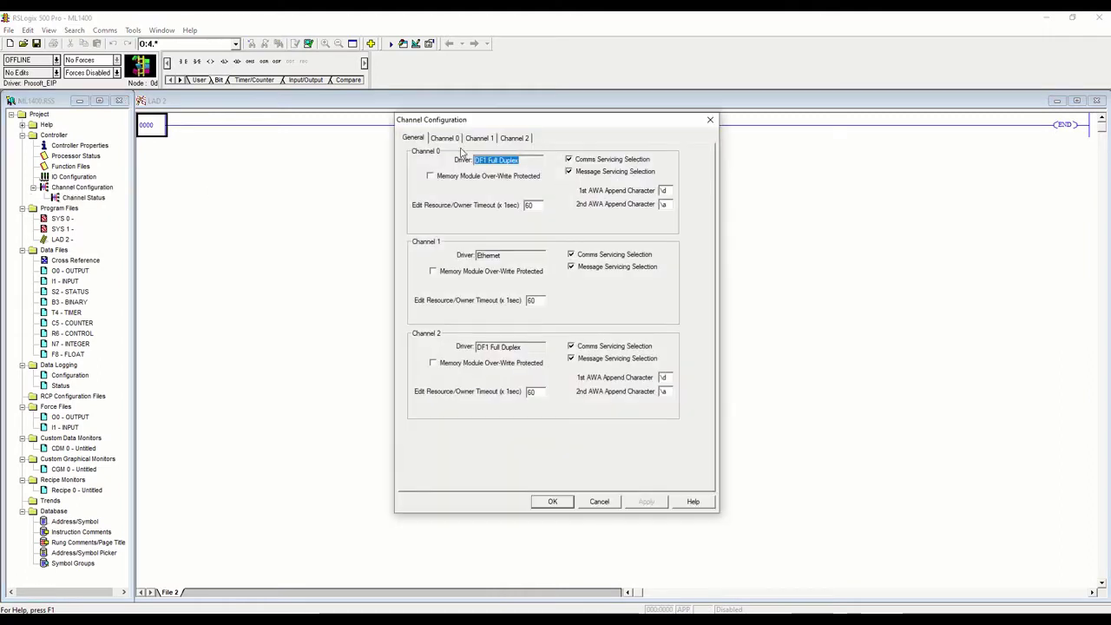
pyautogui.click(448, 140)
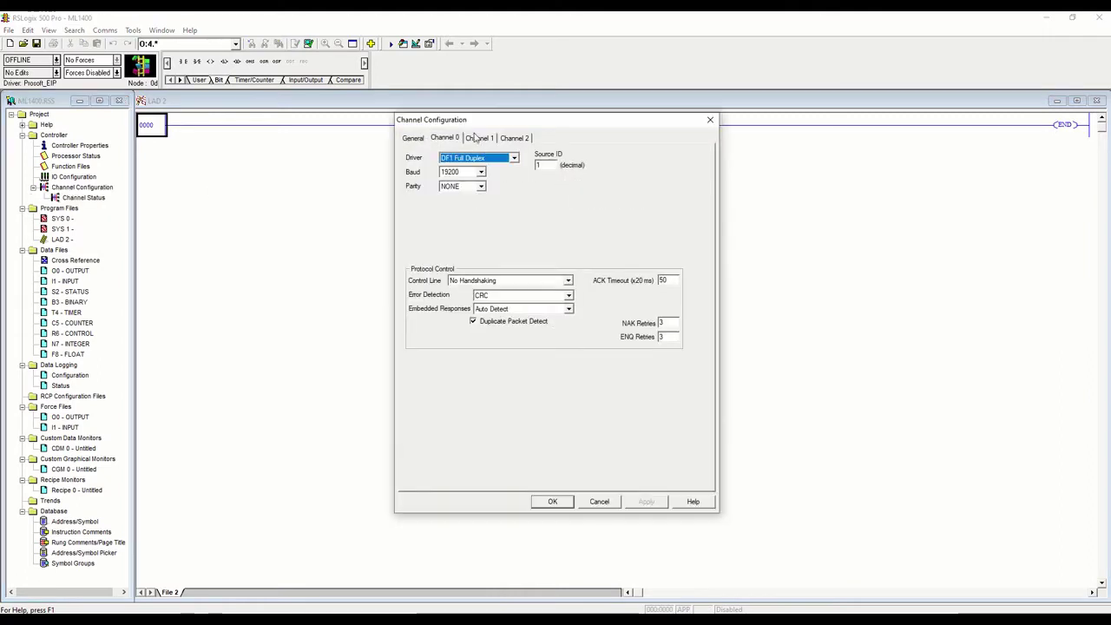
pyautogui.click(491, 140)
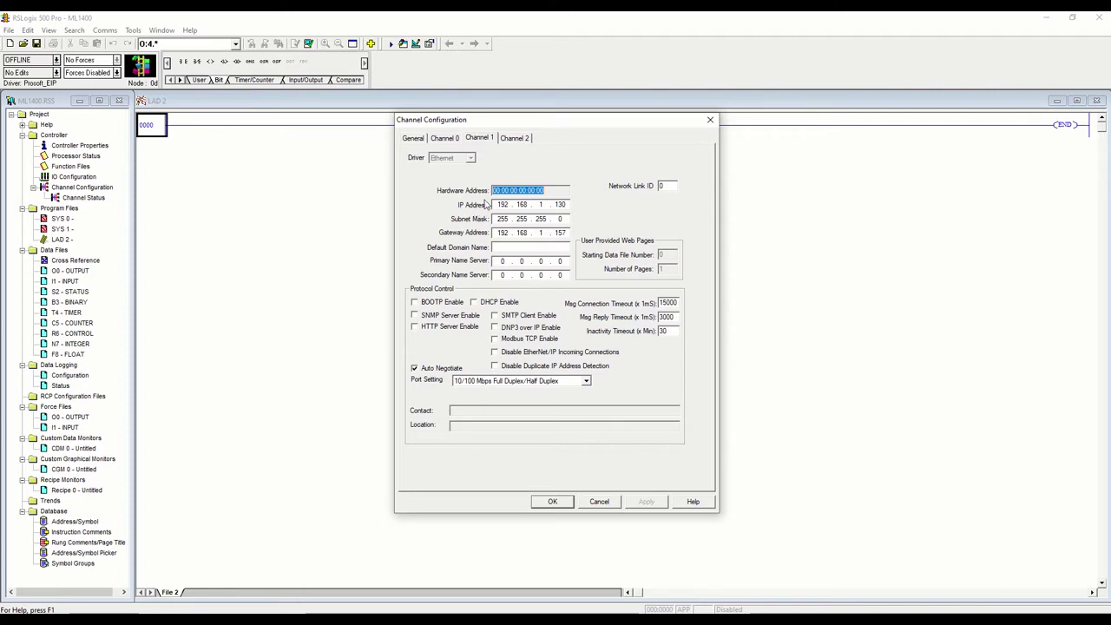
pyautogui.click(495, 340)
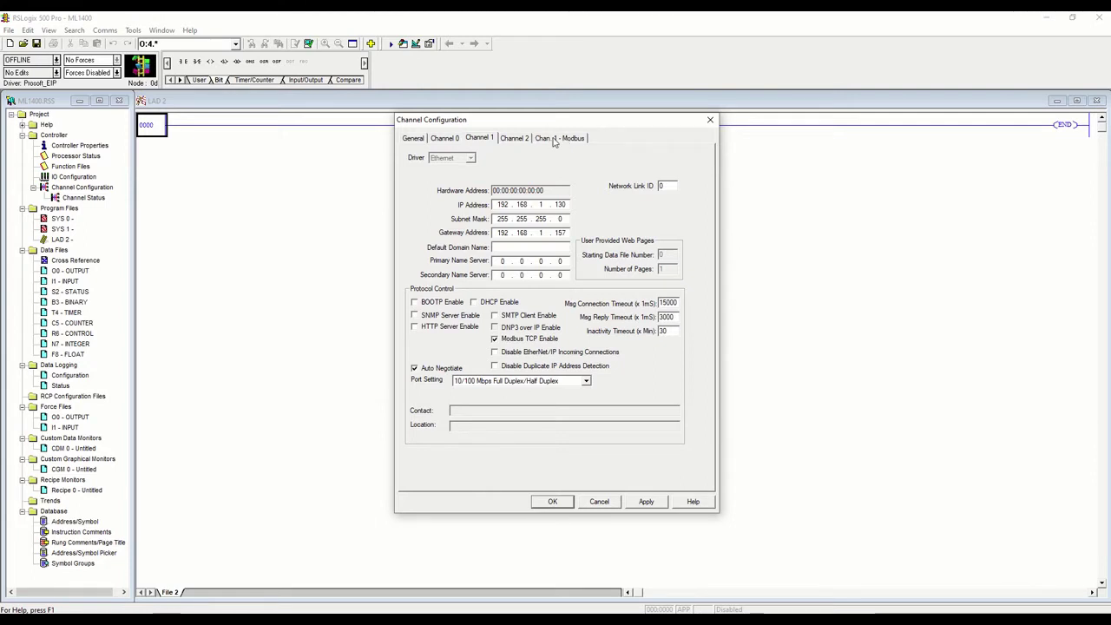
# - Check the drivers available for Channel 0 and apply the Channel 1 configuration changes
pyautogui.click(457, 140)
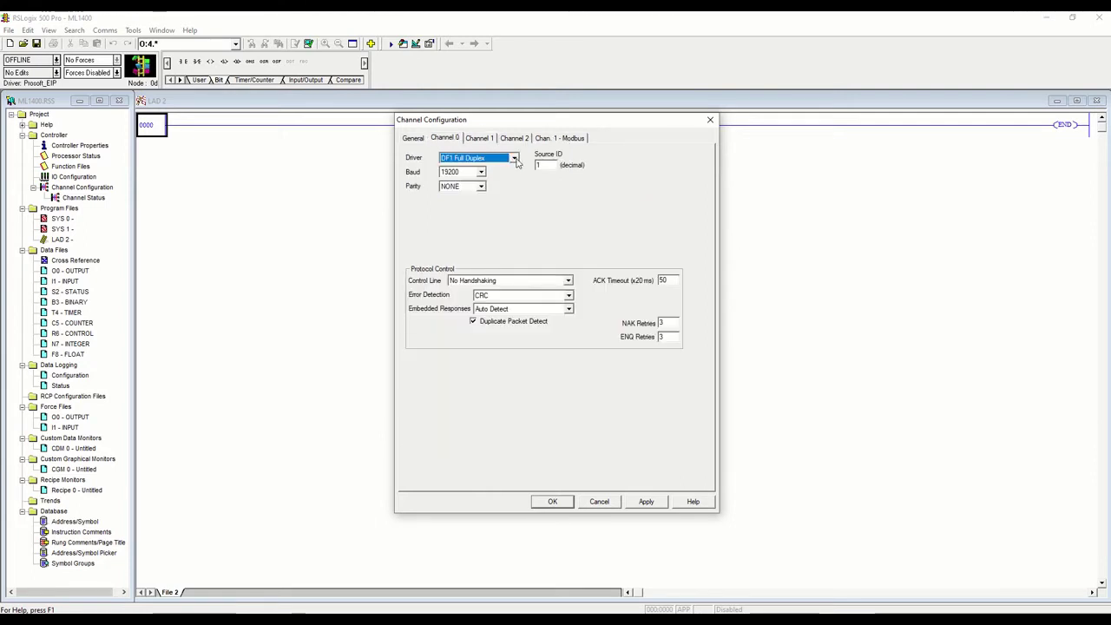
pyautogui.click(514, 158)
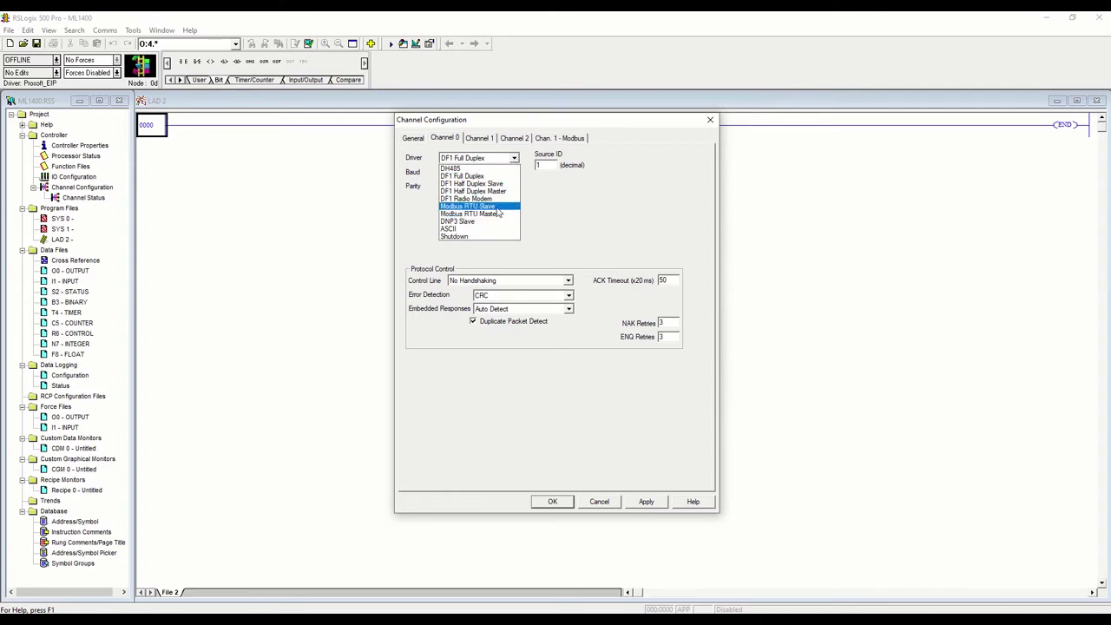
pyautogui.click(479, 143)
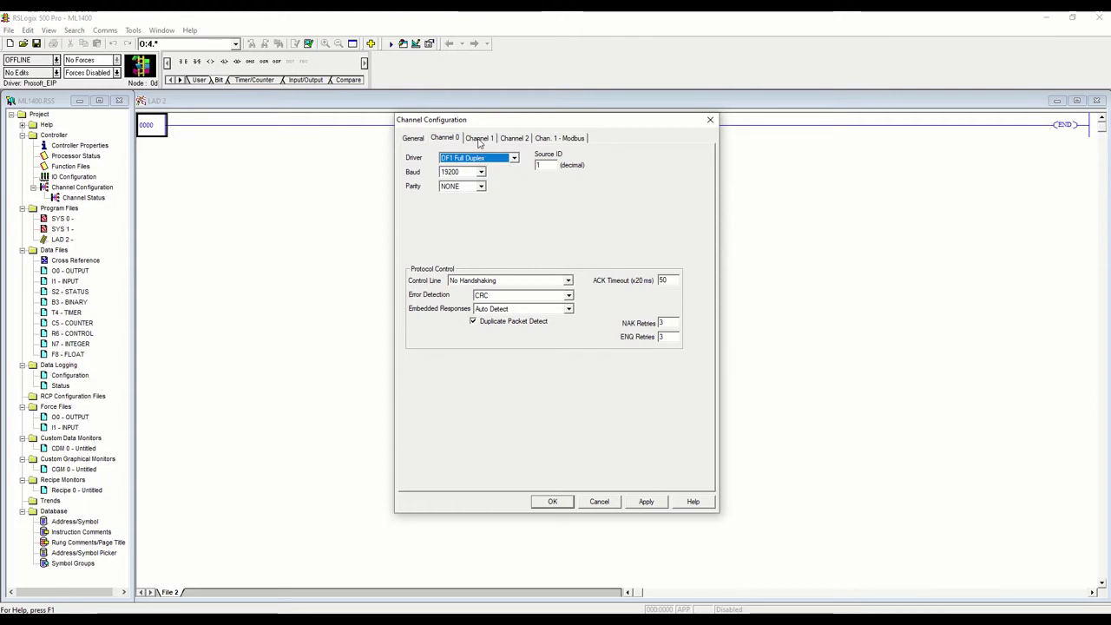
pyautogui.click(480, 139)
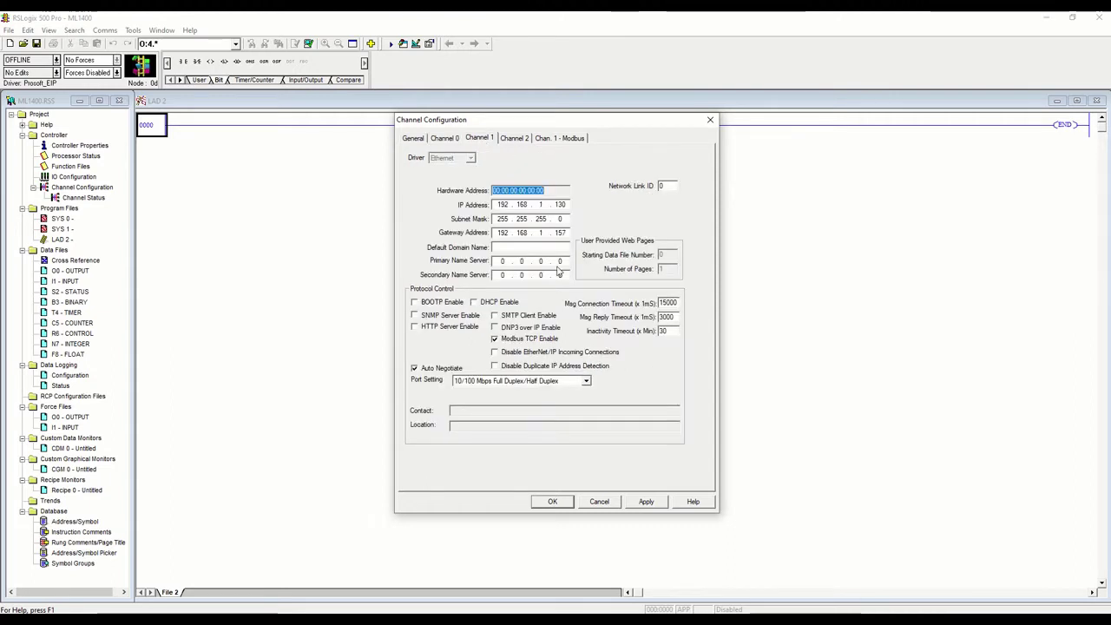
pyautogui.click(641, 504)
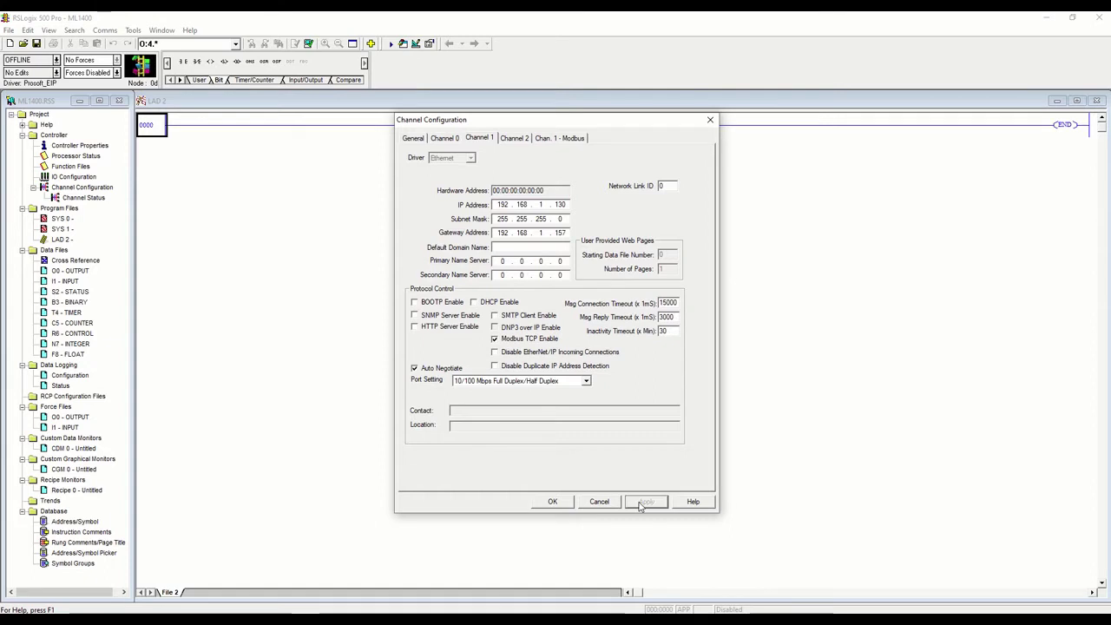
# - Set the Channel 1 Modbus holding registers file number to 0, apply it and accept the channel configuration
pyautogui.click(556, 141)
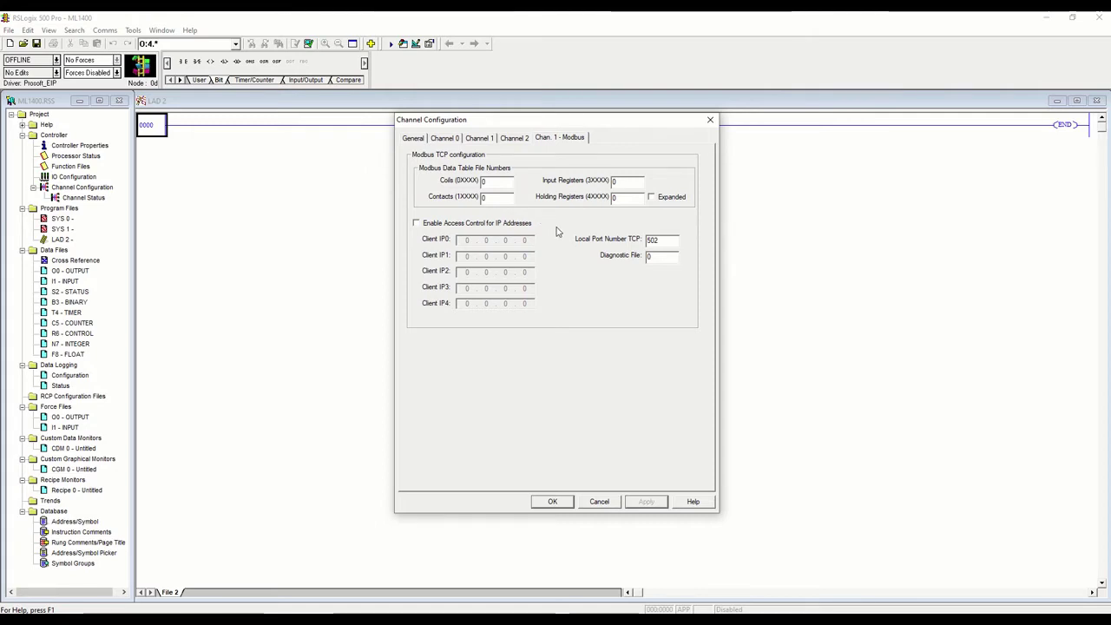
pyautogui.doubleClick(629, 199)
pyautogui.write('7')
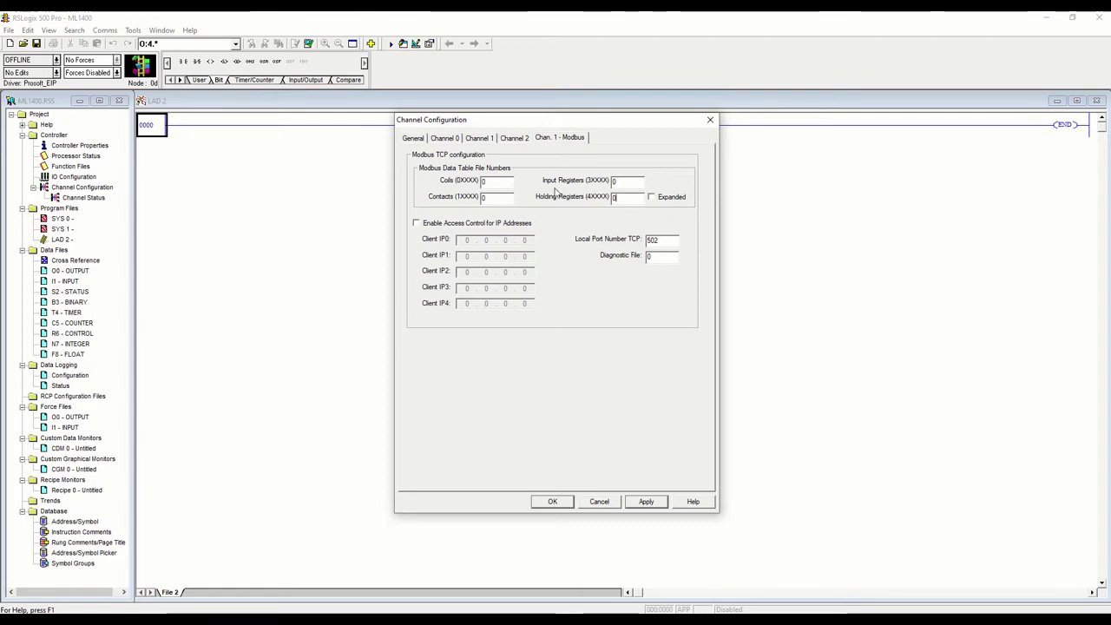
pyautogui.click(648, 505)
pyautogui.click(553, 503)
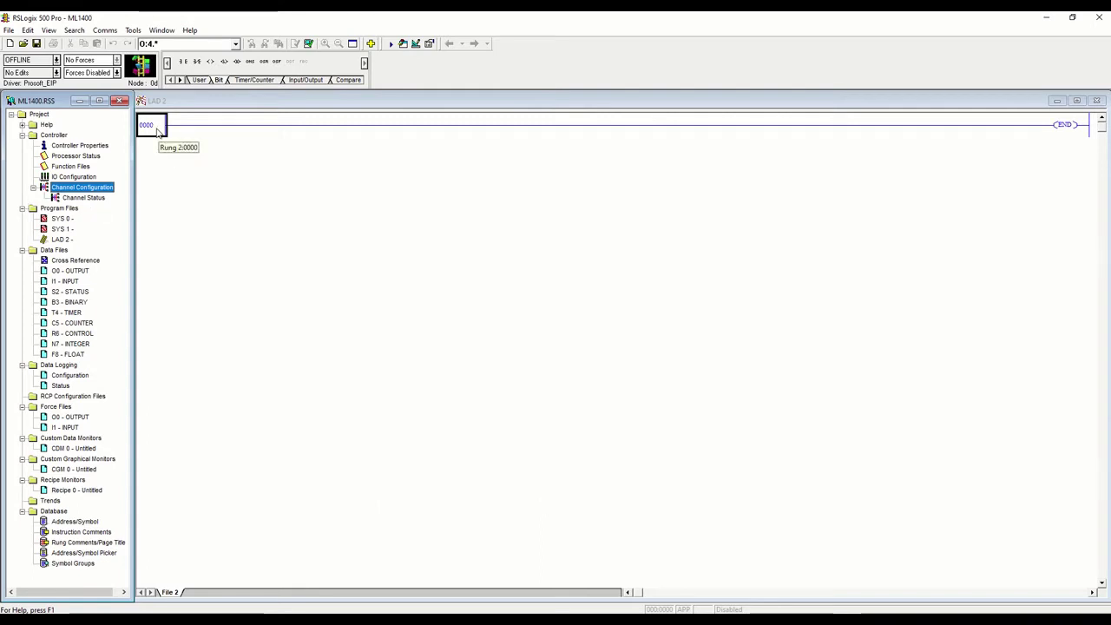
# - Download the project to the MicroLogix 1400 at 192.168.1.130, applying the new channel configuration to the processor
pyautogui.click(108, 35)
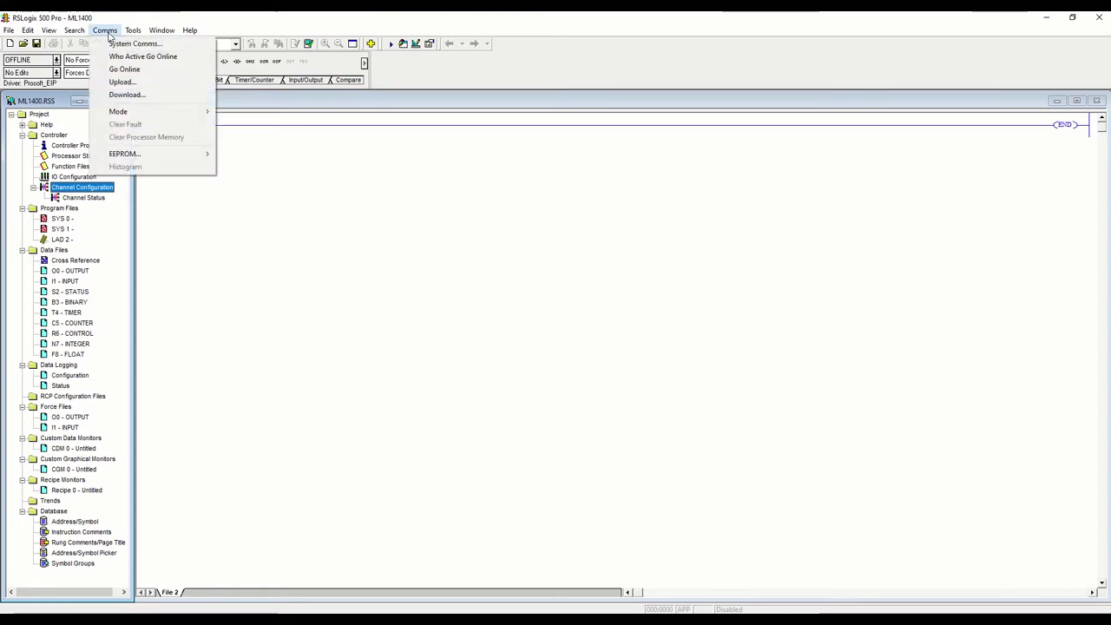
pyautogui.click(144, 44)
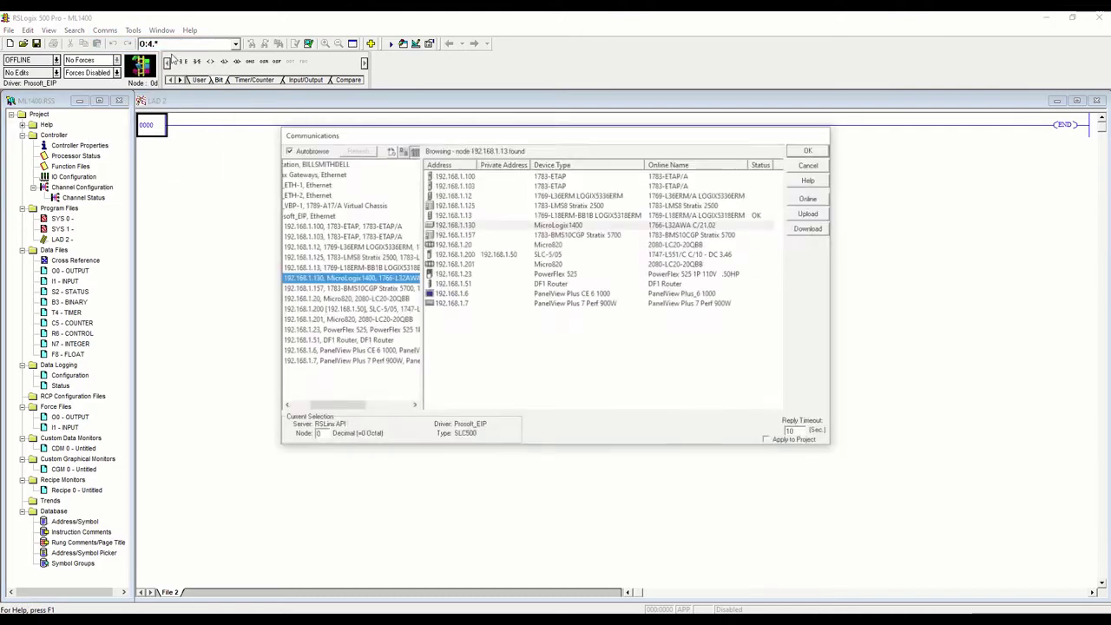
pyautogui.click(473, 226)
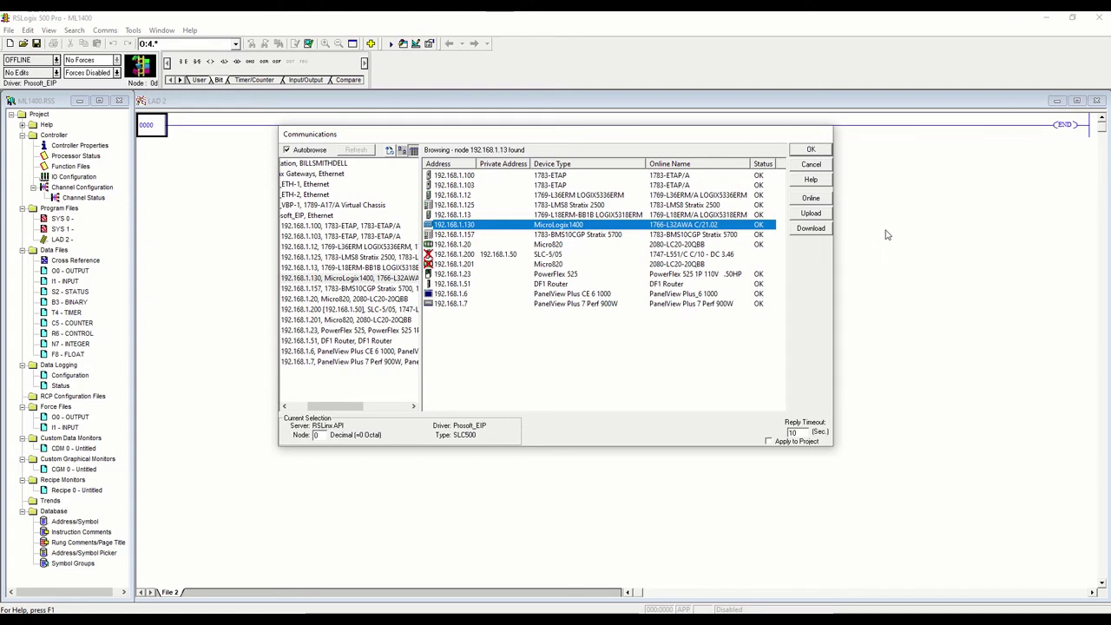
pyautogui.click(809, 231)
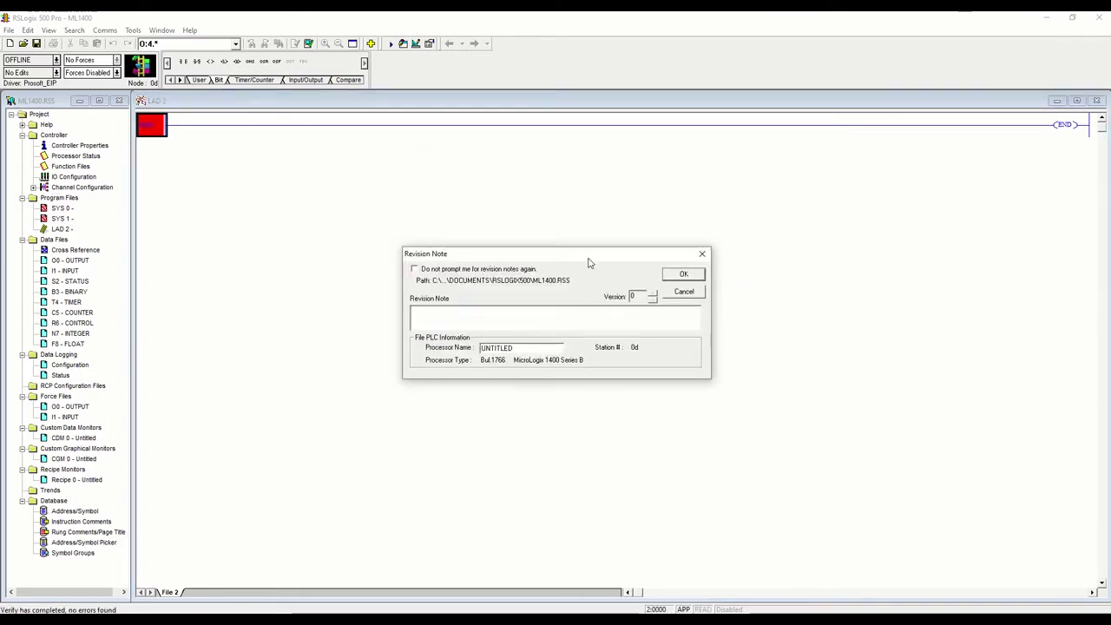
pyautogui.click(686, 274)
pyautogui.click(594, 363)
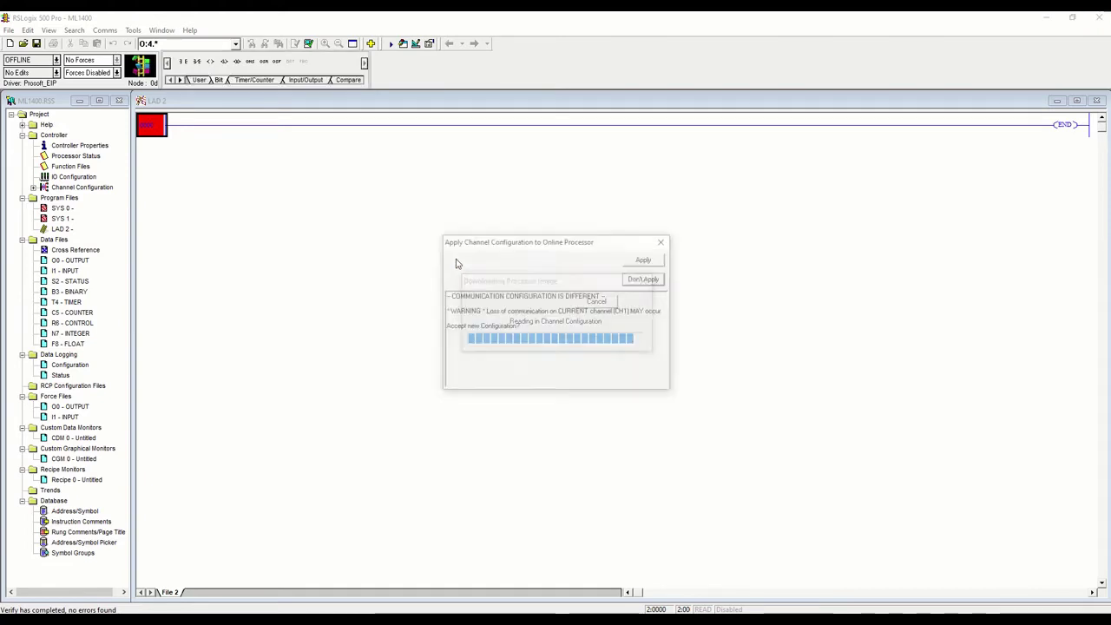
pyautogui.click(664, 262)
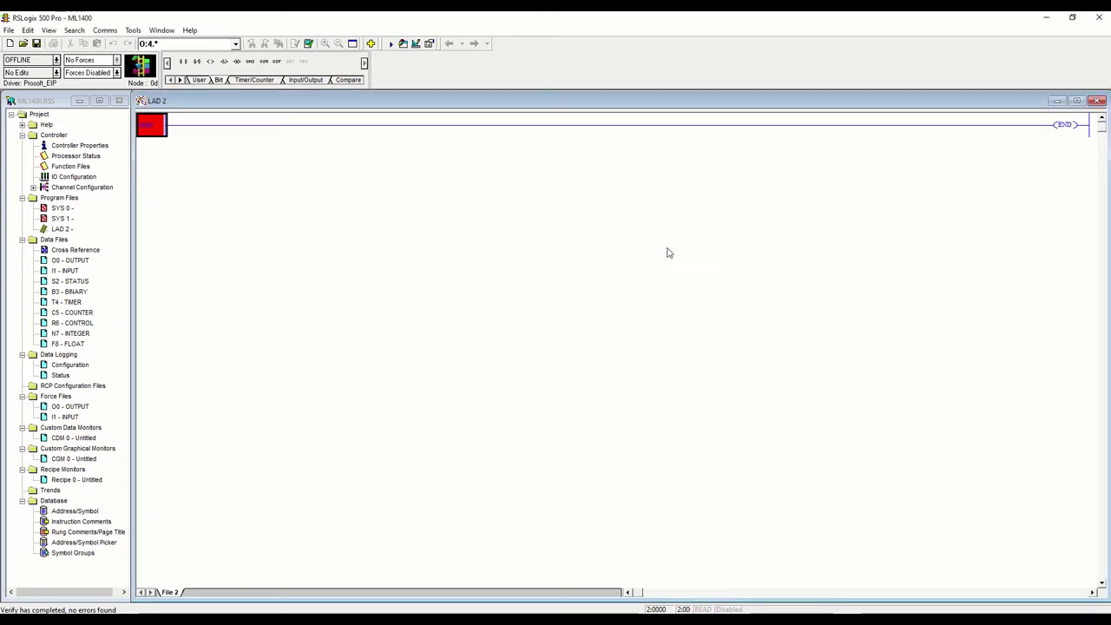
pyautogui.click(560, 346)
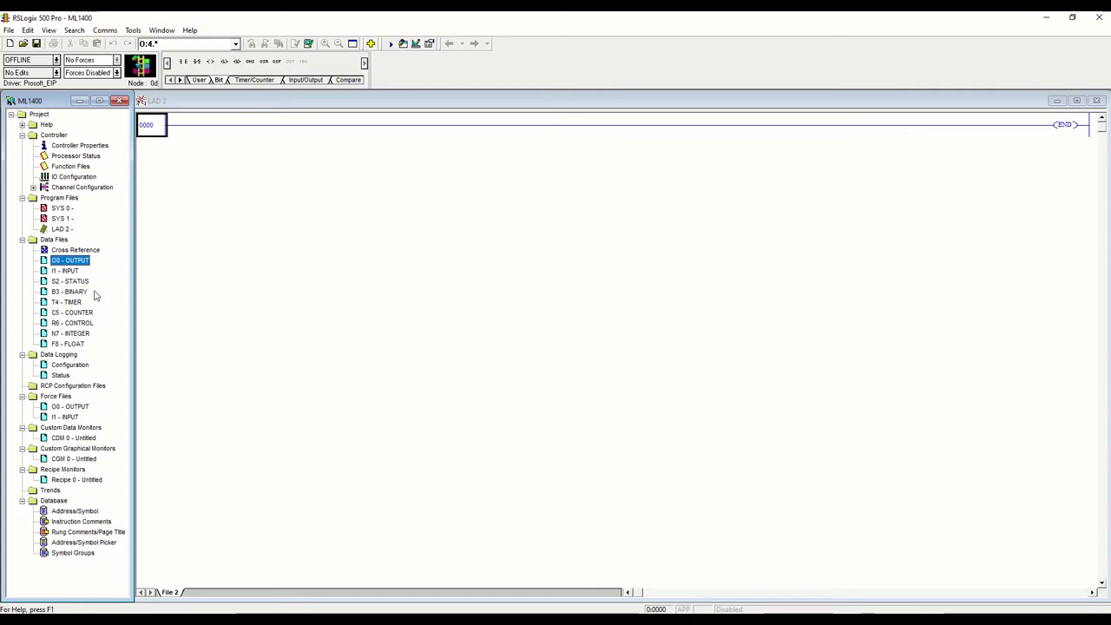
# - Set the N7 integer data file to 32 elements
pyautogui.click(74, 333)
pyautogui.rightClick(77, 334)
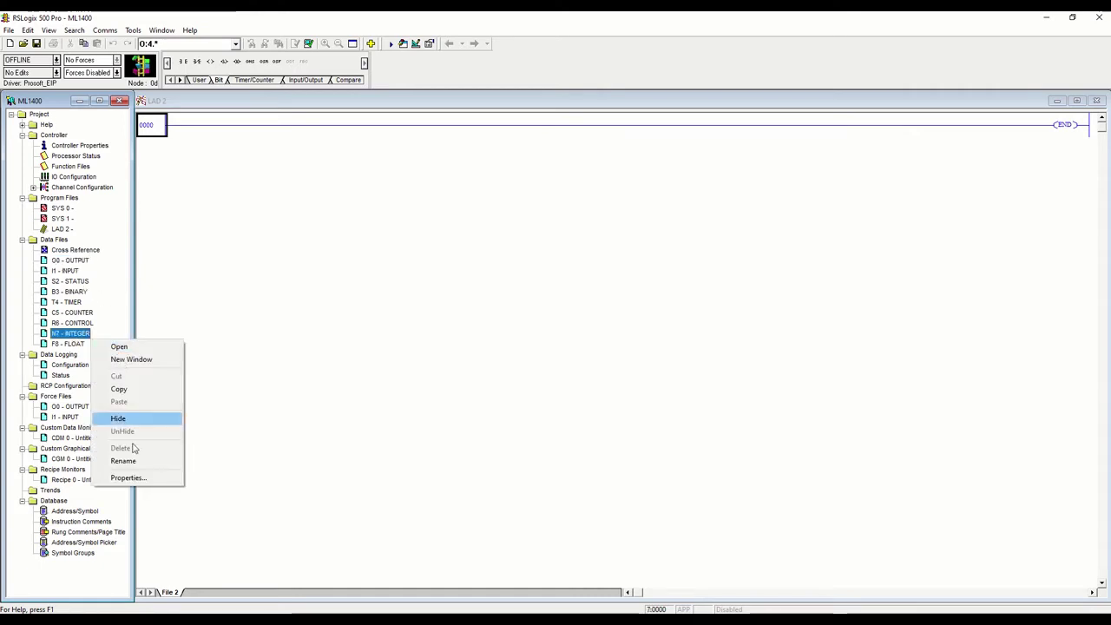
pyautogui.click(129, 478)
pyautogui.doubleClick(497, 279)
pyautogui.write('32')
pyautogui.click(610, 440)
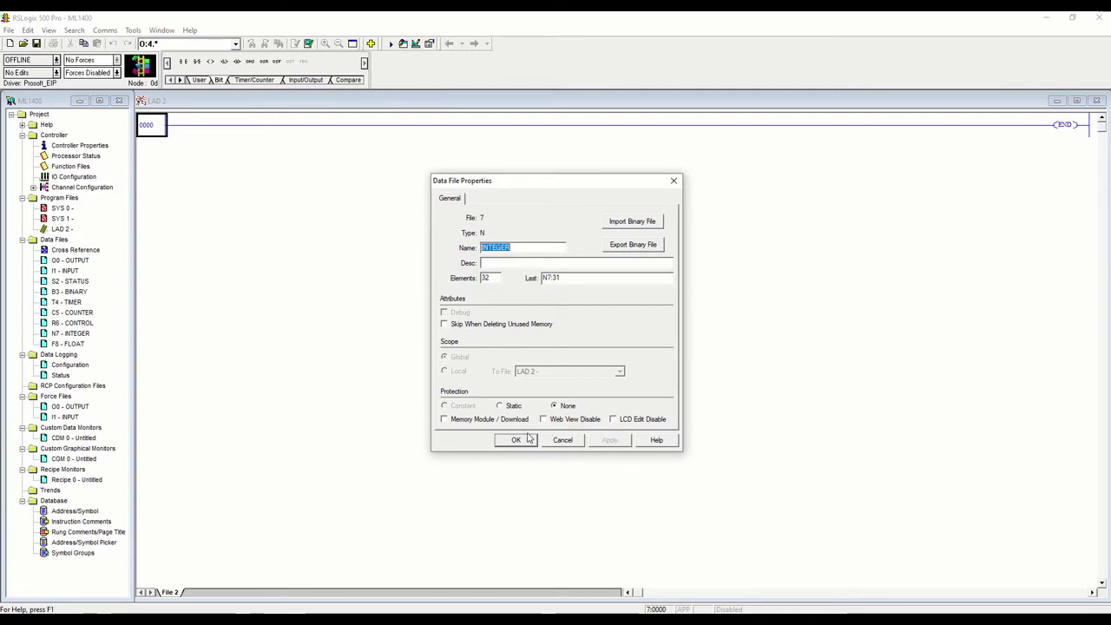
pyautogui.click(515, 440)
# - Set the F8 float data file to 5 elements and close its data window
pyautogui.doubleClick(69, 344)
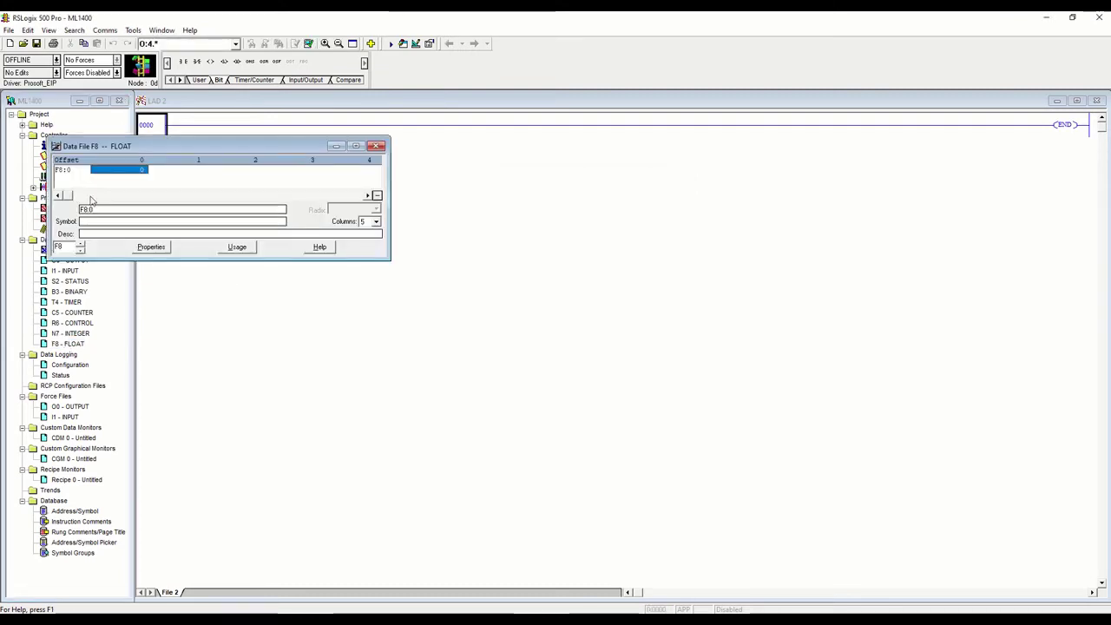
pyautogui.click(155, 250)
pyautogui.doubleClick(497, 277)
pyautogui.write('5')
pyautogui.click(610, 440)
pyautogui.click(516, 440)
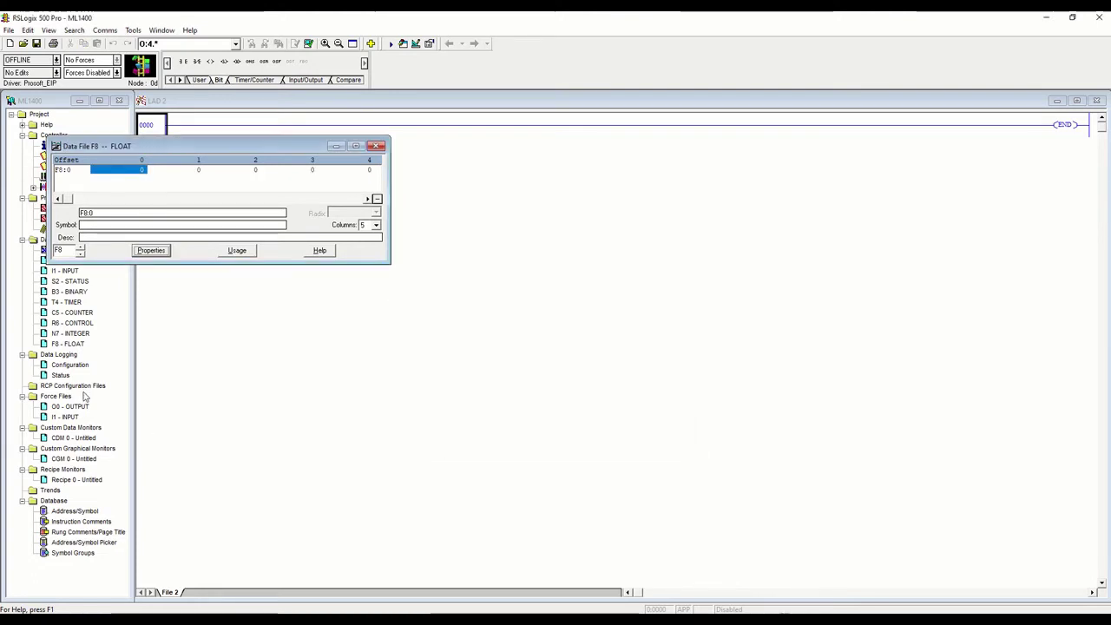
pyautogui.click(375, 146)
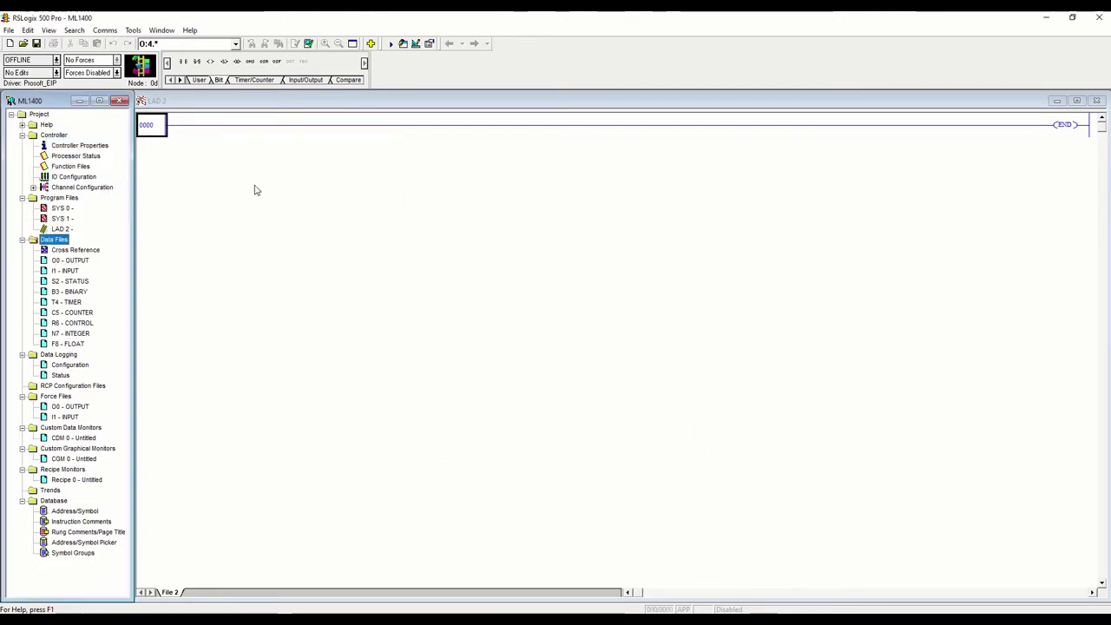
# - Set the T4 timer data file to 5 elements
pyautogui.click(77, 302)
pyautogui.rightClick(76, 303)
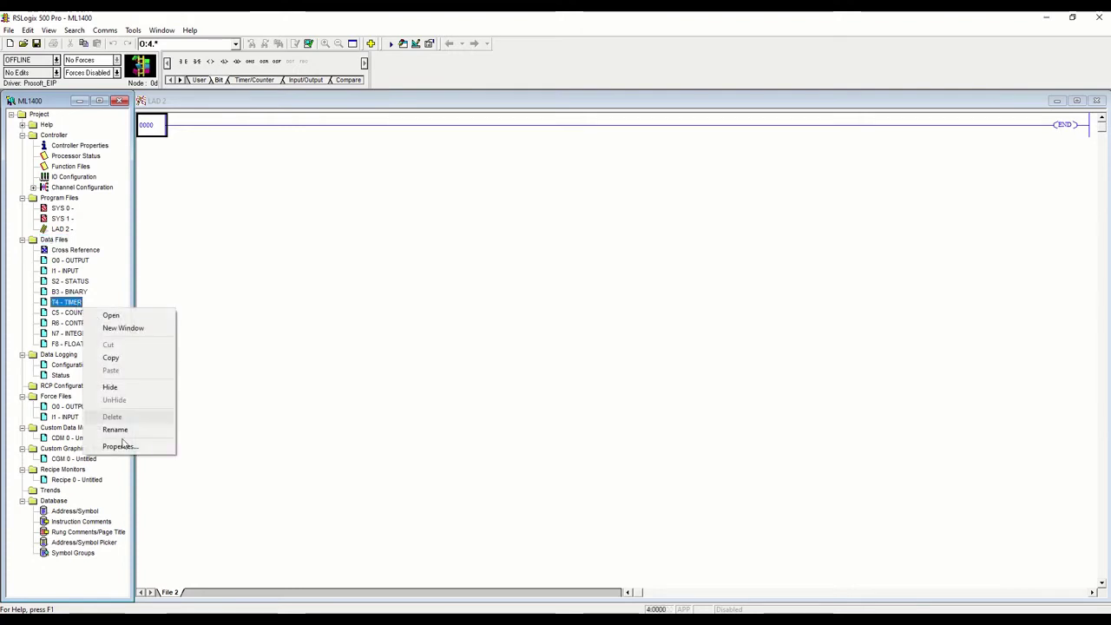
pyautogui.click(128, 447)
pyautogui.doubleClick(491, 277)
pyautogui.write('5')
pyautogui.click(611, 440)
pyautogui.click(512, 440)
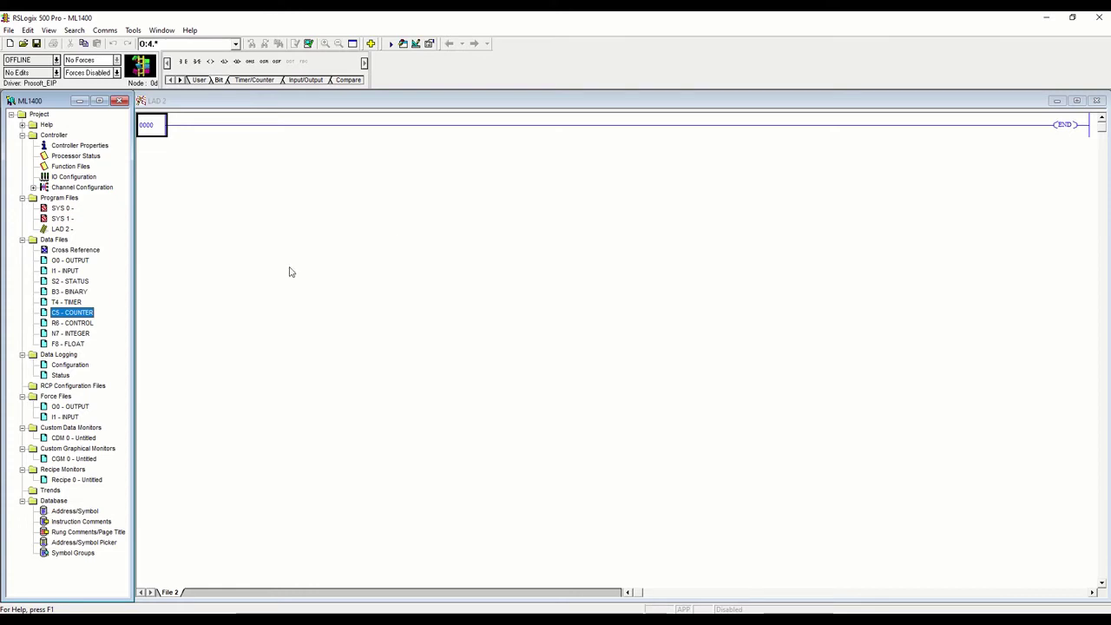
# - Create the MG9 message data file and the Routing Information data file 10 with 5 elements
pyautogui.rightClick(63, 244)
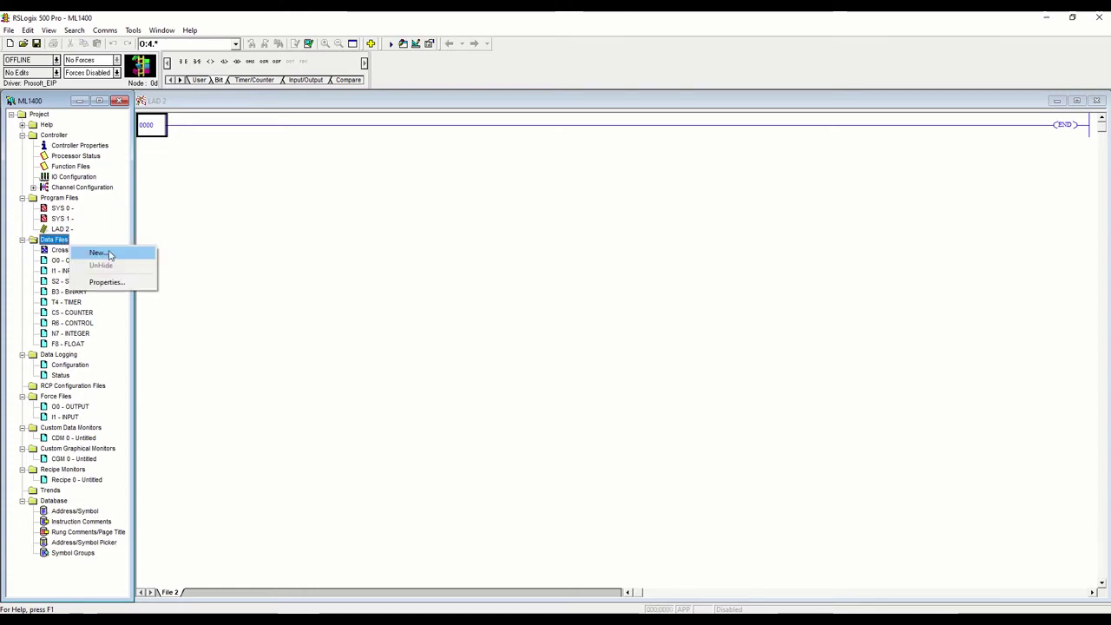
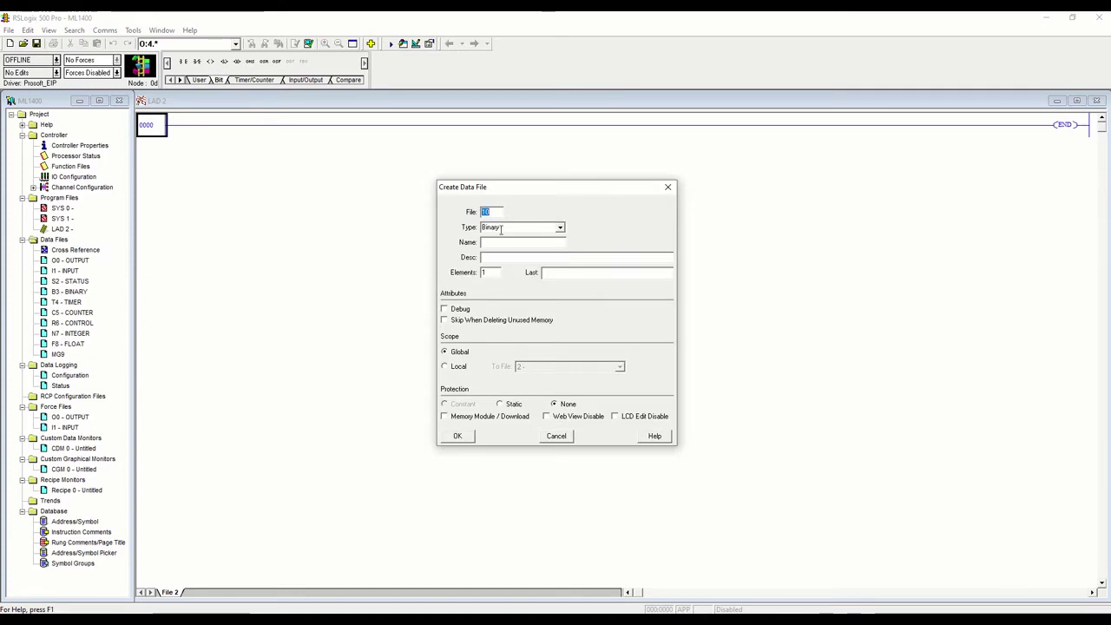
pyautogui.click(560, 228)
pyautogui.click(523, 330)
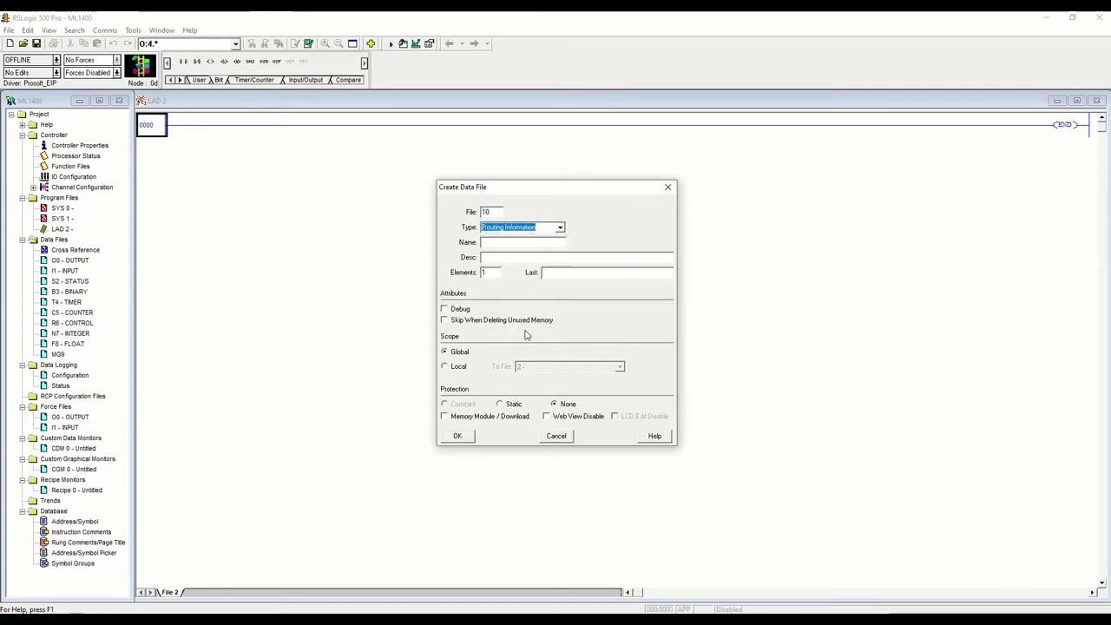
pyautogui.doubleClick(491, 271)
pyautogui.write('5')
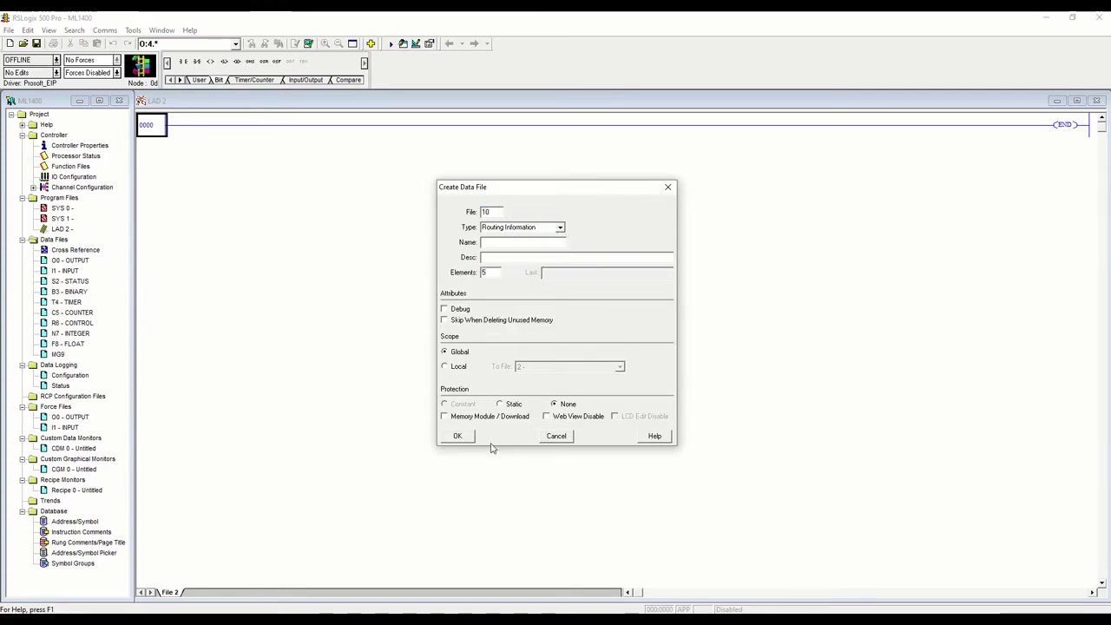
pyautogui.click(459, 437)
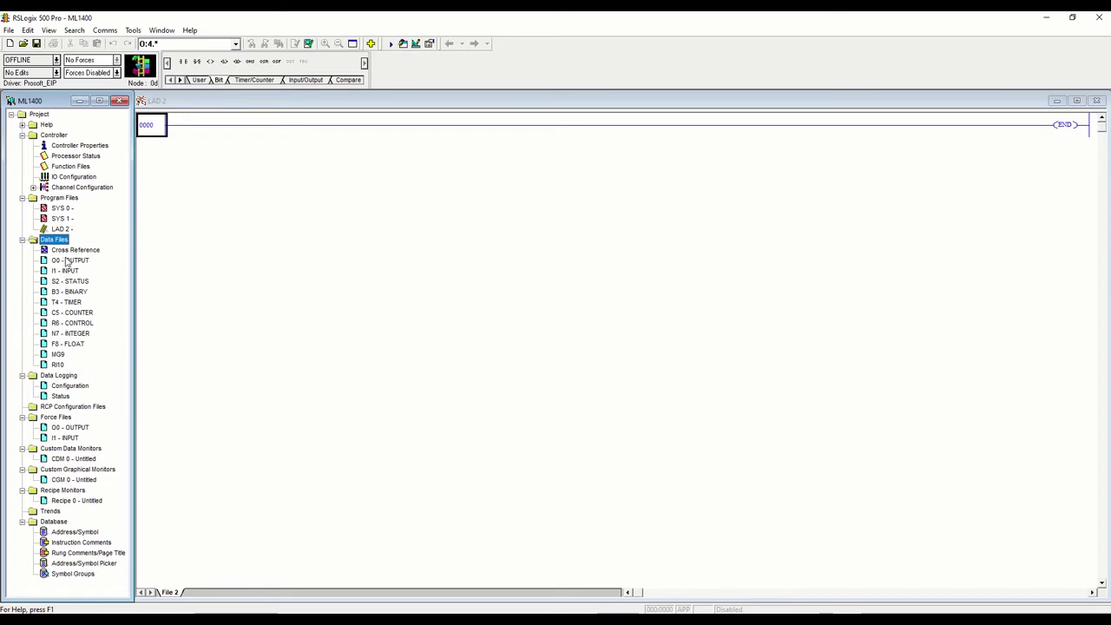
# - Insert a new rung at the start of LAD 2 containing an MSG instruction
pyautogui.click(60, 250)
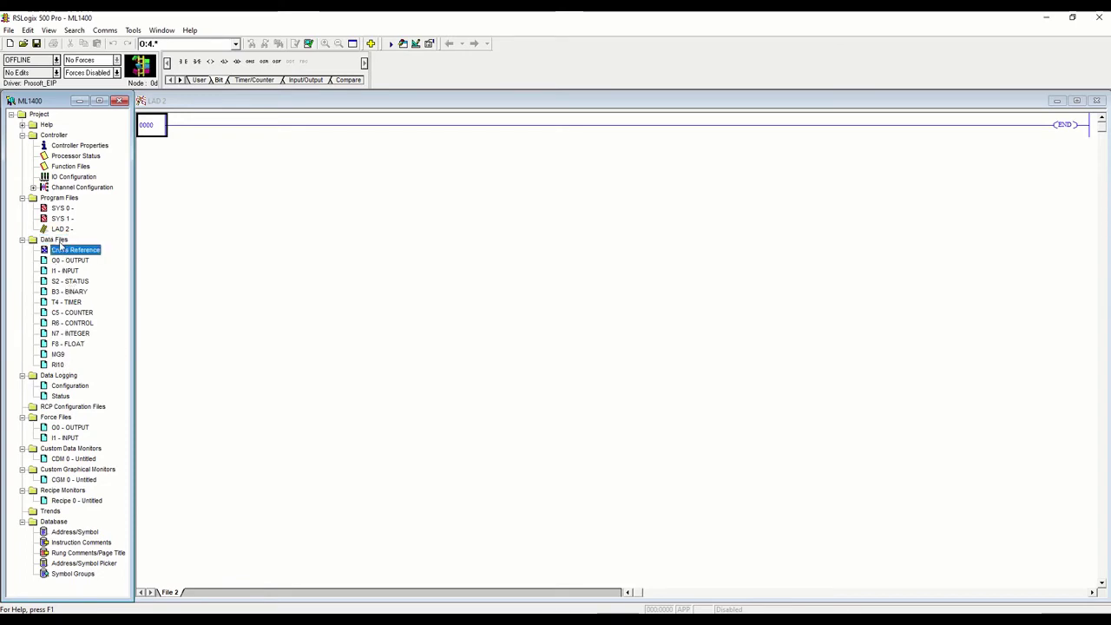
pyautogui.click(154, 128)
pyautogui.hotkey('ctrl', 'r')
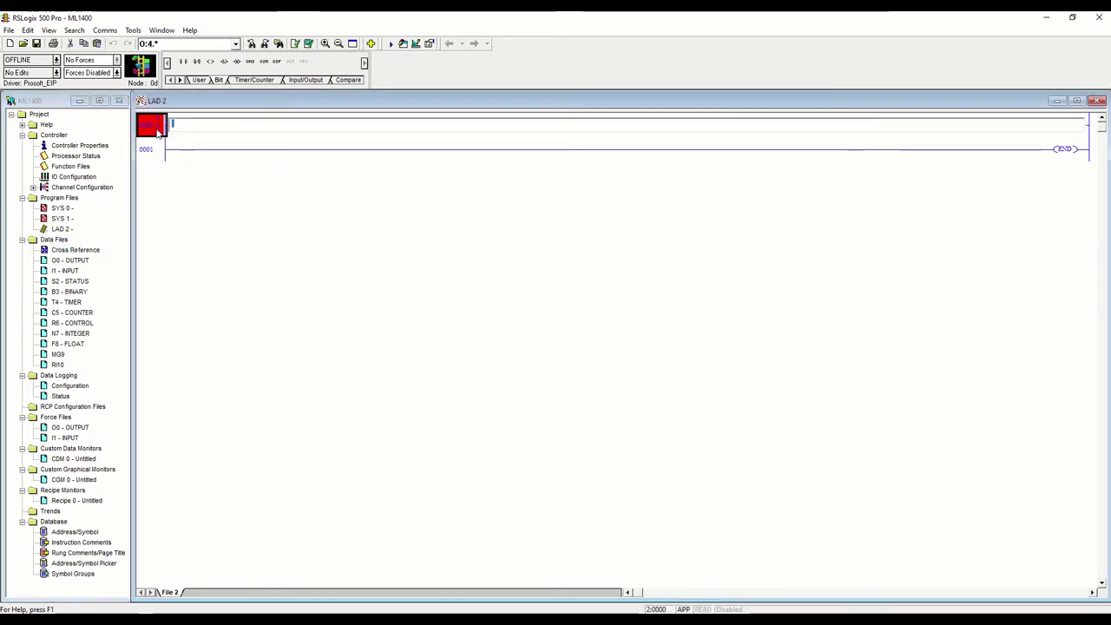
pyautogui.doubleClick(157, 130)
pyautogui.write('MSG')
pyautogui.press('Return')
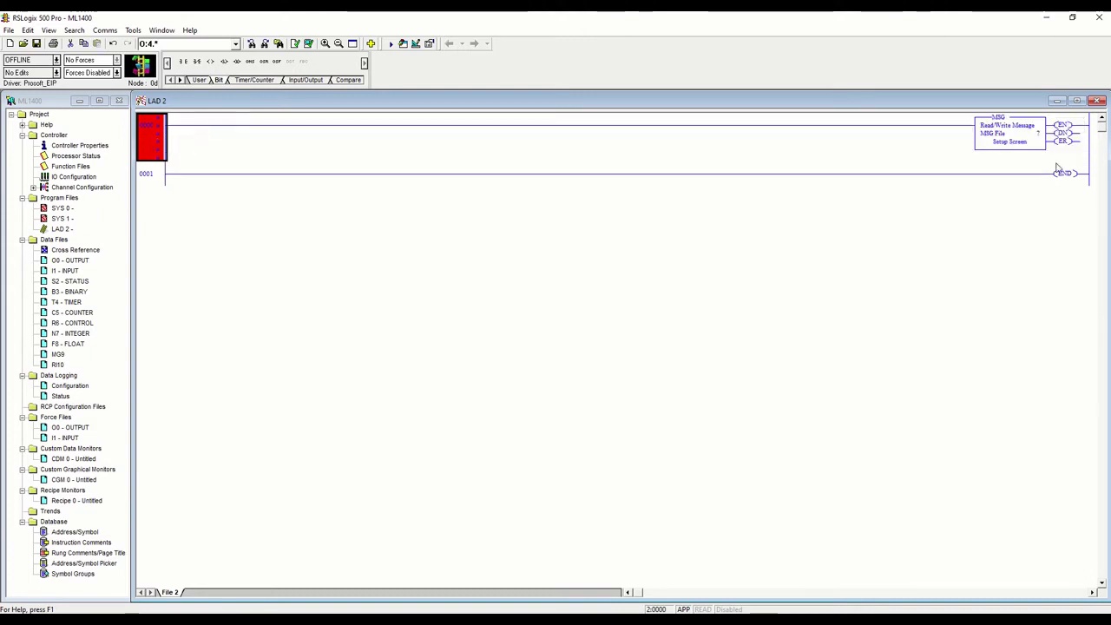
# - Assign MG9:0 as the MSG instruction's message file and open its setup screen
pyautogui.click(1026, 133)
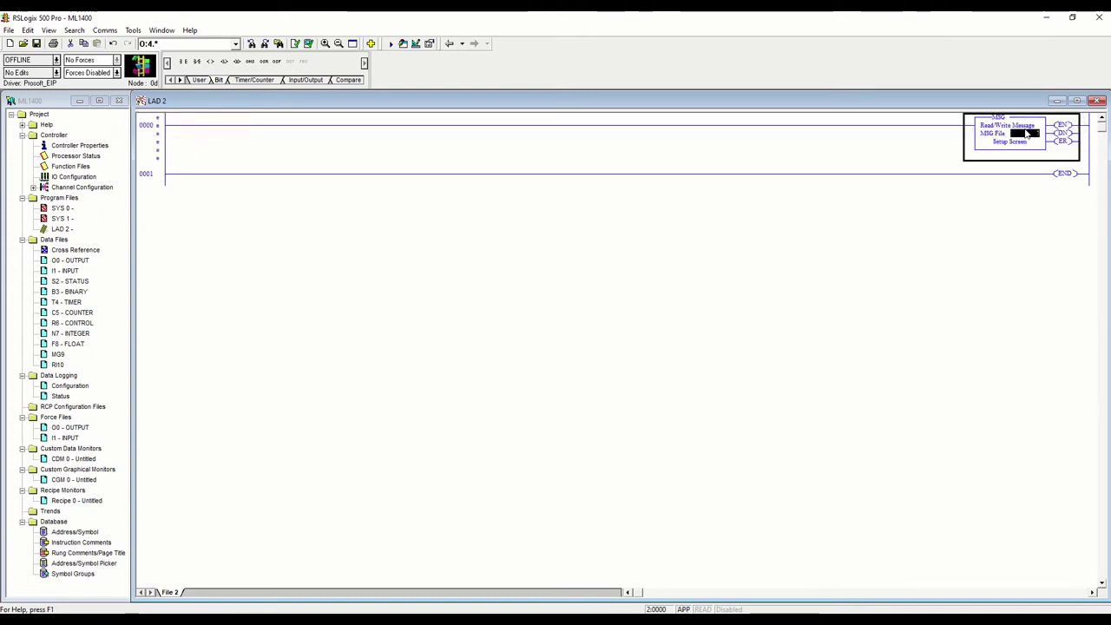
pyautogui.doubleClick(1026, 133)
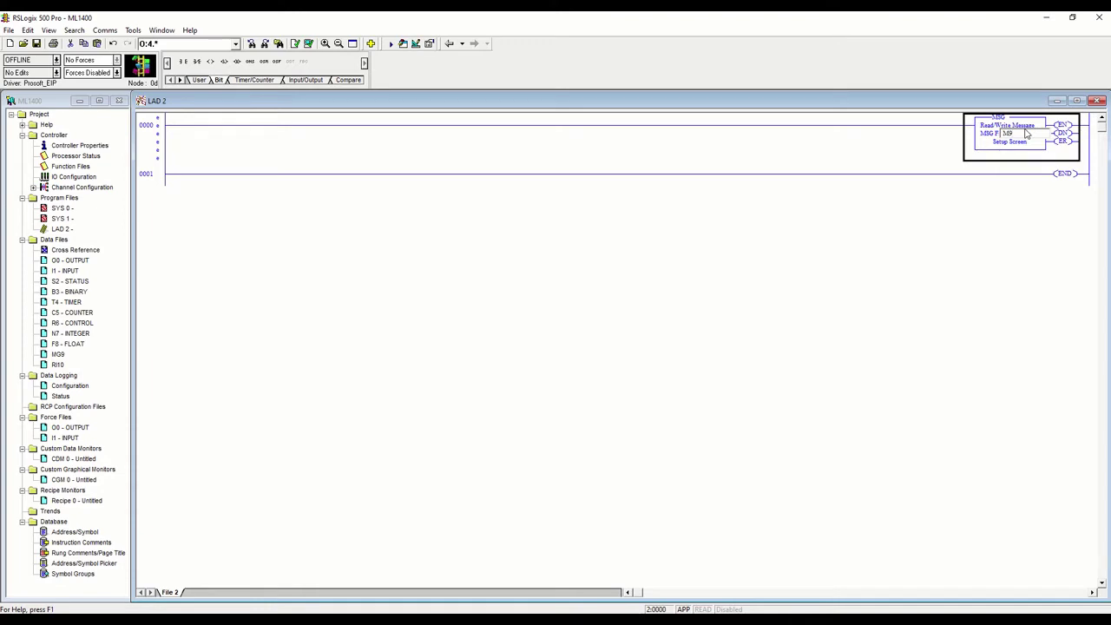
pyautogui.write('MG')
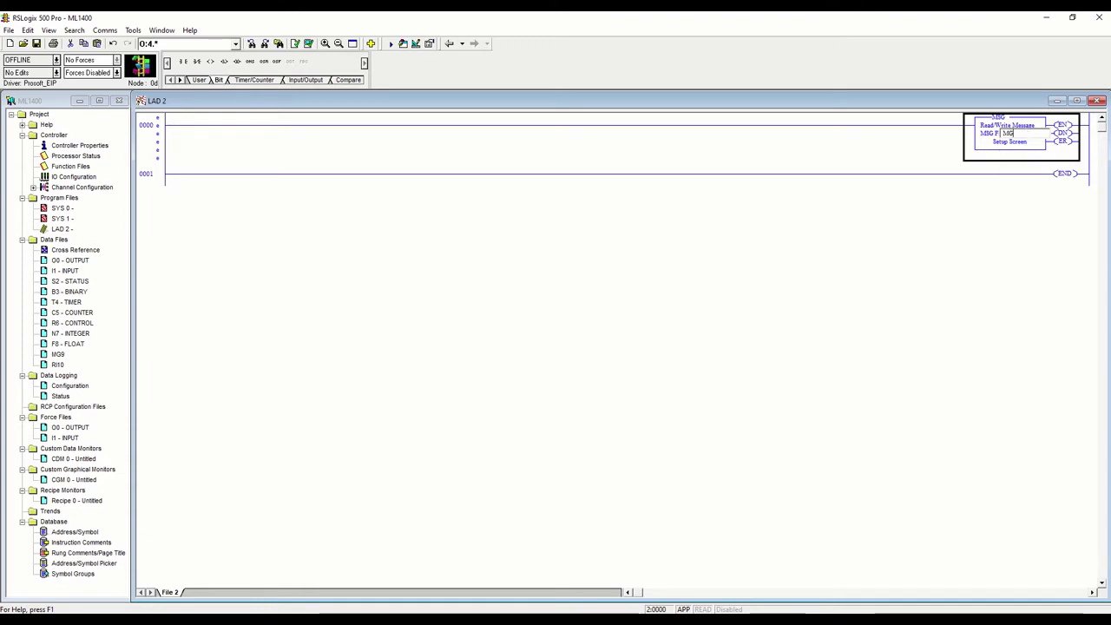
pyautogui.write('9')
pyautogui.press('Return')
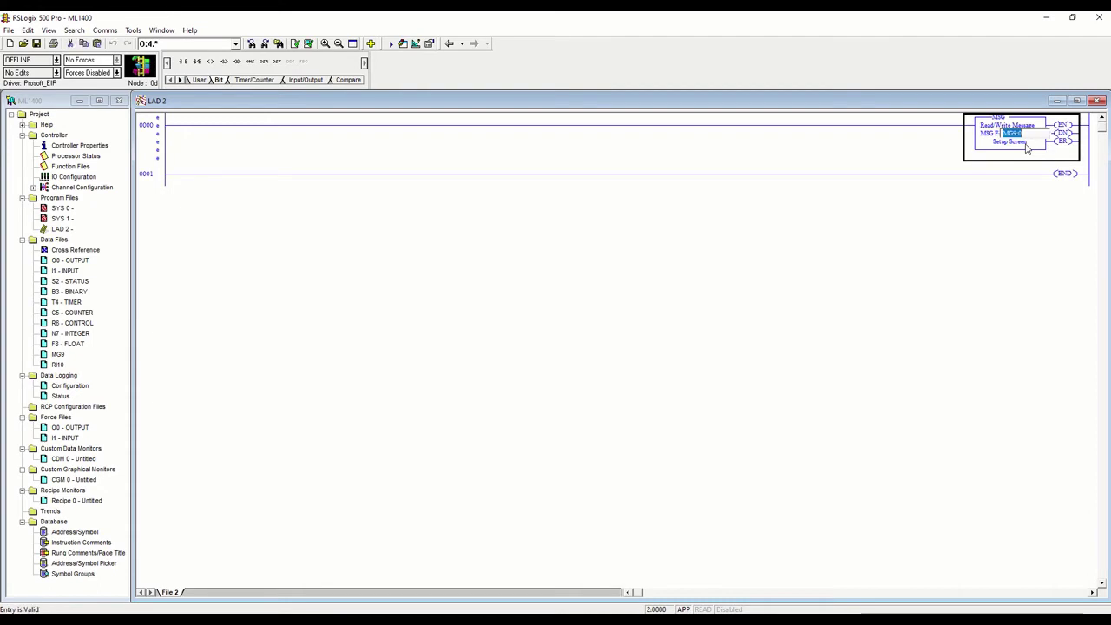
pyautogui.doubleClick(1016, 146)
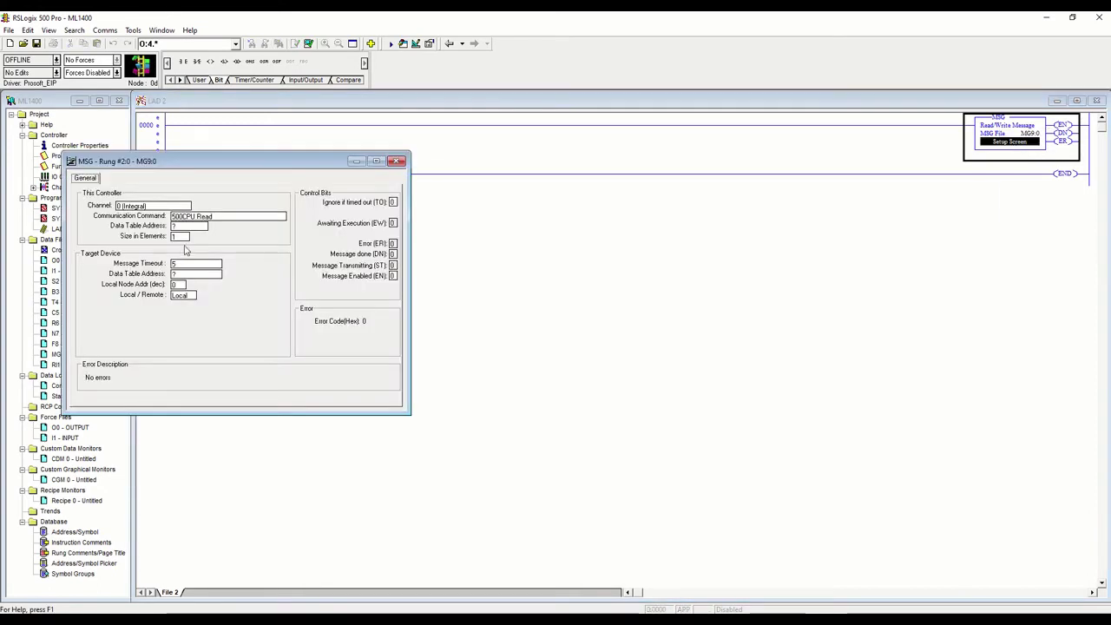
pyautogui.moveTo(142, 162); pyautogui.dragTo(408, 150)
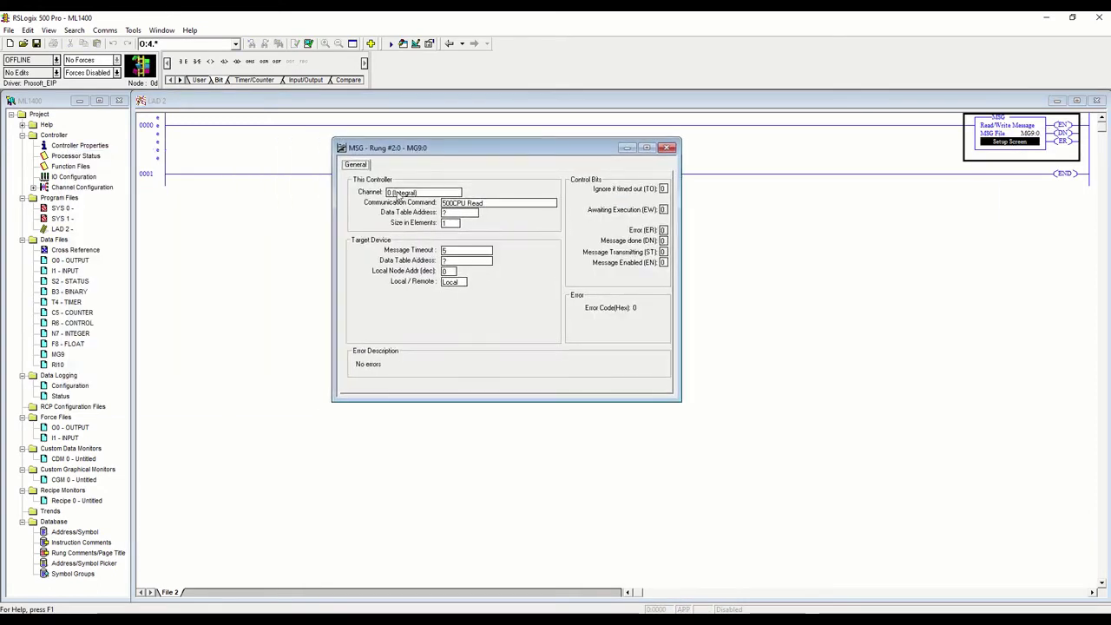
pyautogui.click(417, 194)
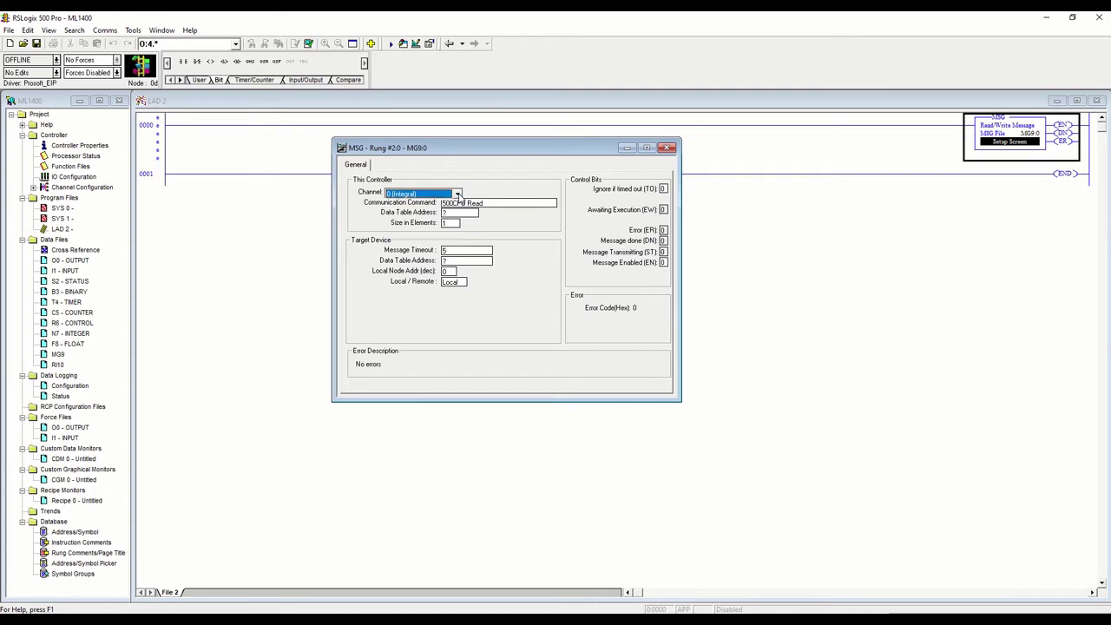
pyautogui.click(456, 194)
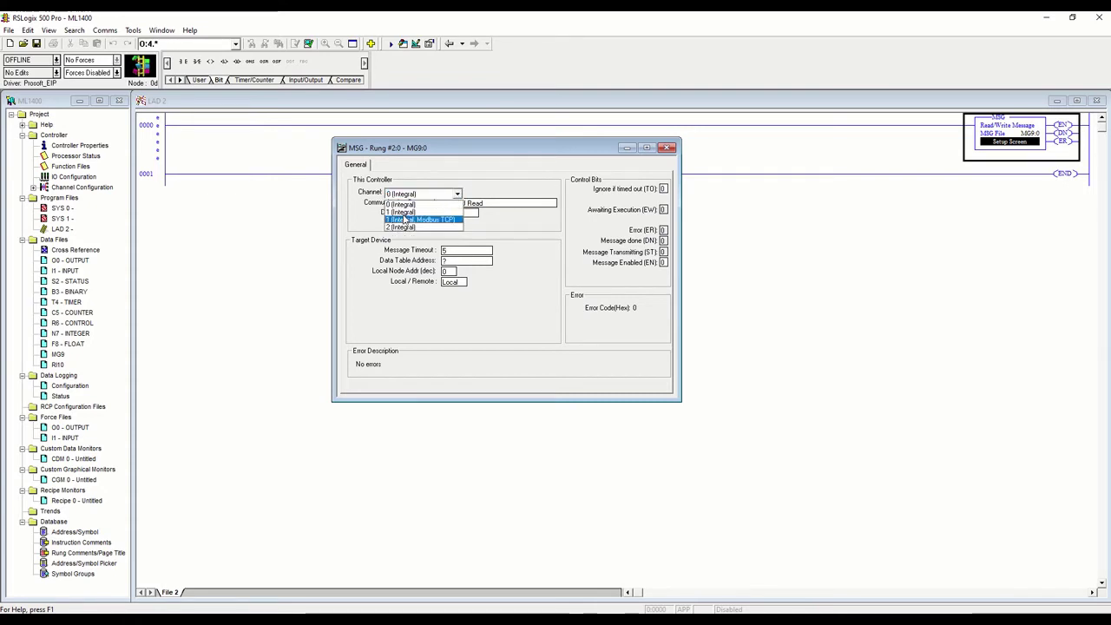
pyautogui.click(474, 177)
pyautogui.click(483, 206)
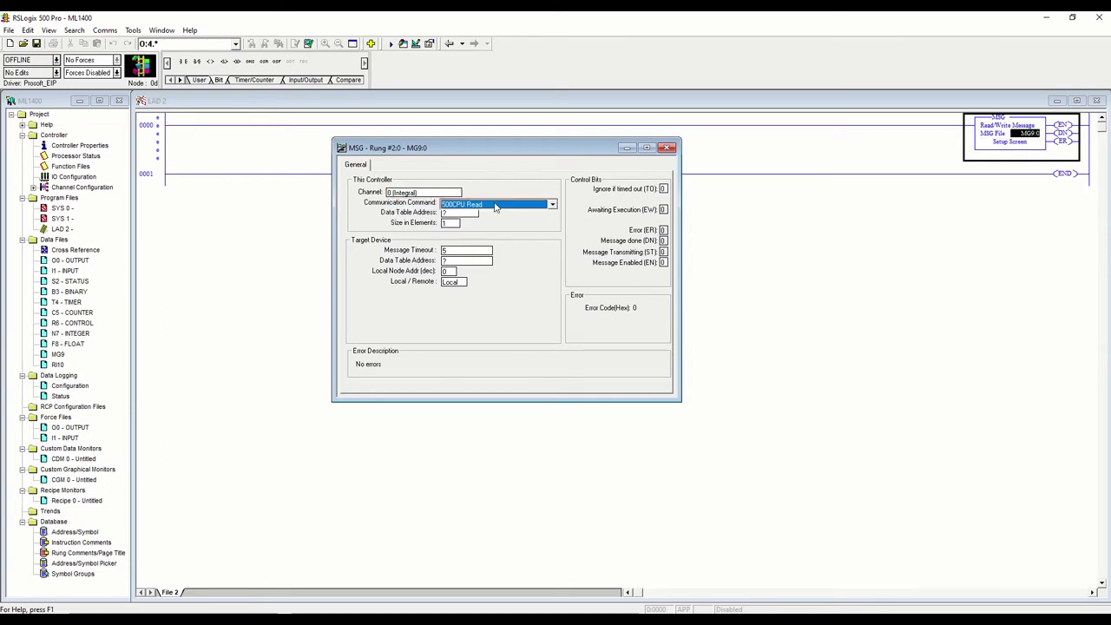
pyautogui.click(552, 205)
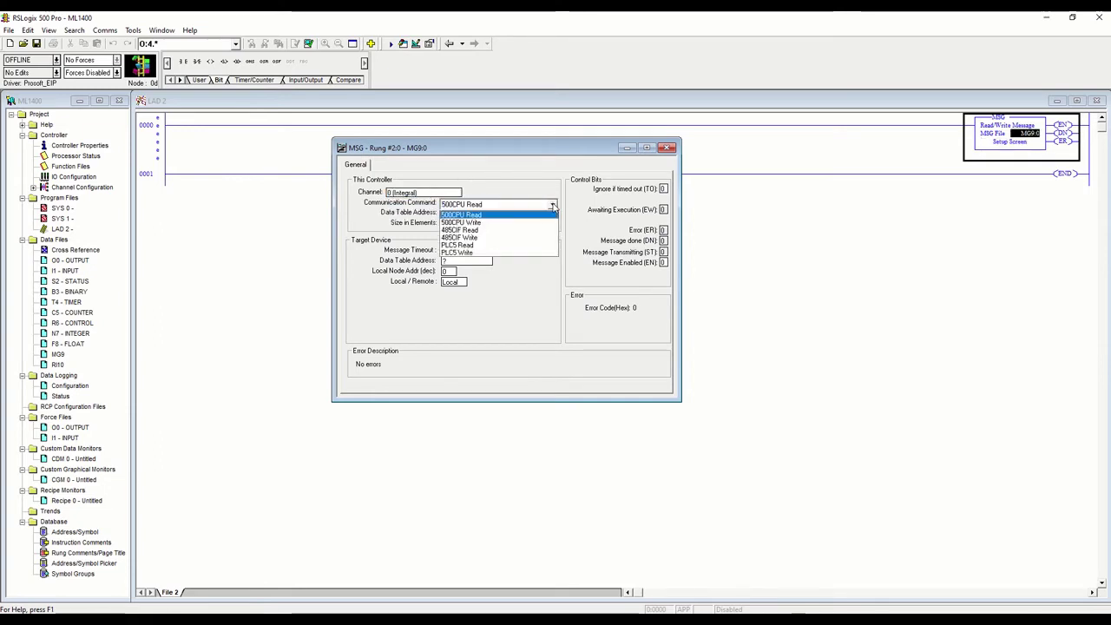
pyautogui.click(498, 192)
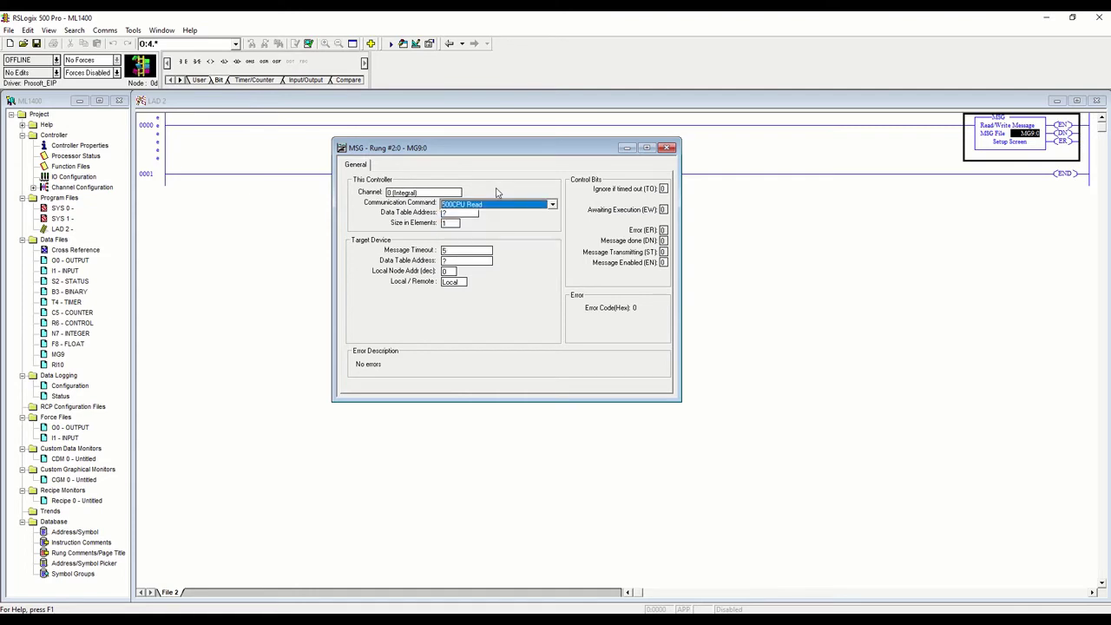
# - Set the message channel to 1 (Integral, Modbus TCP) and the Modbus command to 03 Read Holding Registers (4xxxxx)
pyautogui.click(452, 194)
pyautogui.click(454, 195)
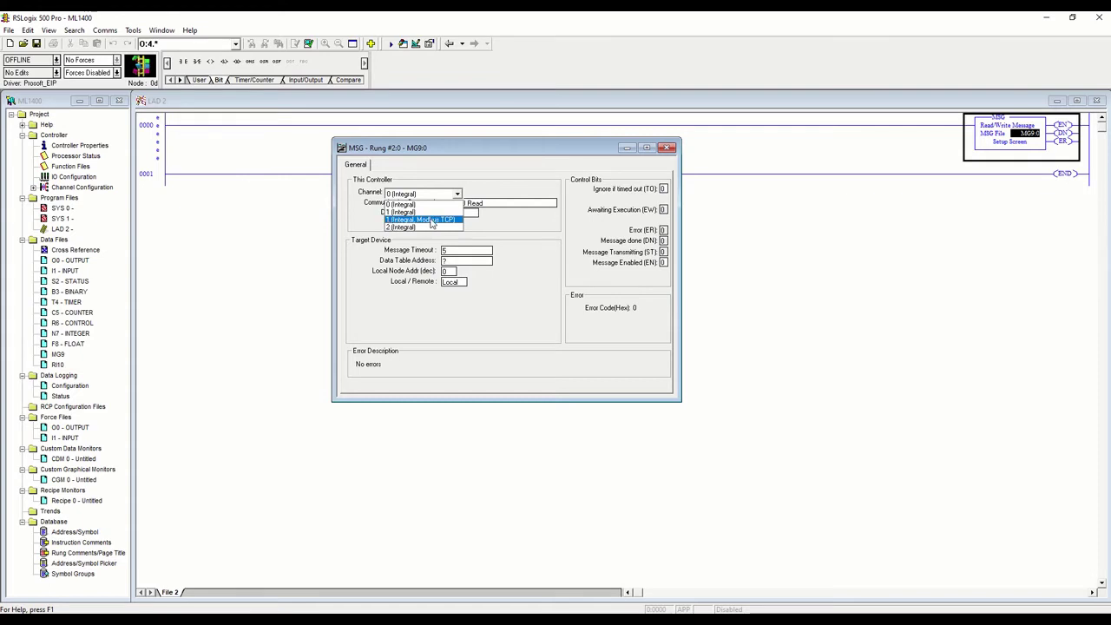
pyautogui.click(431, 222)
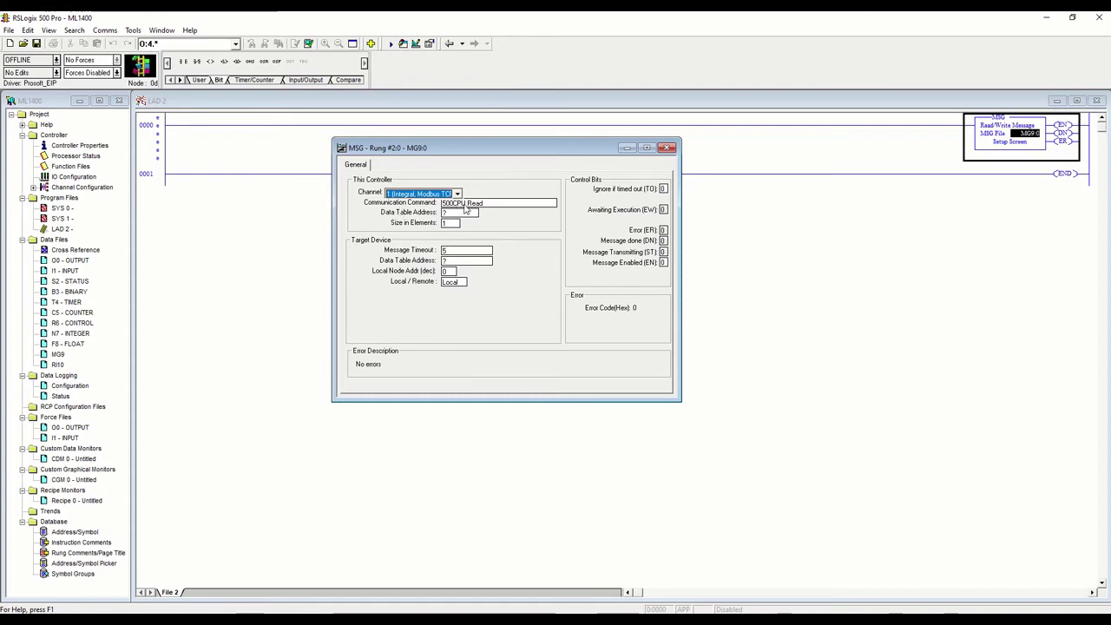
pyautogui.press('Tab')
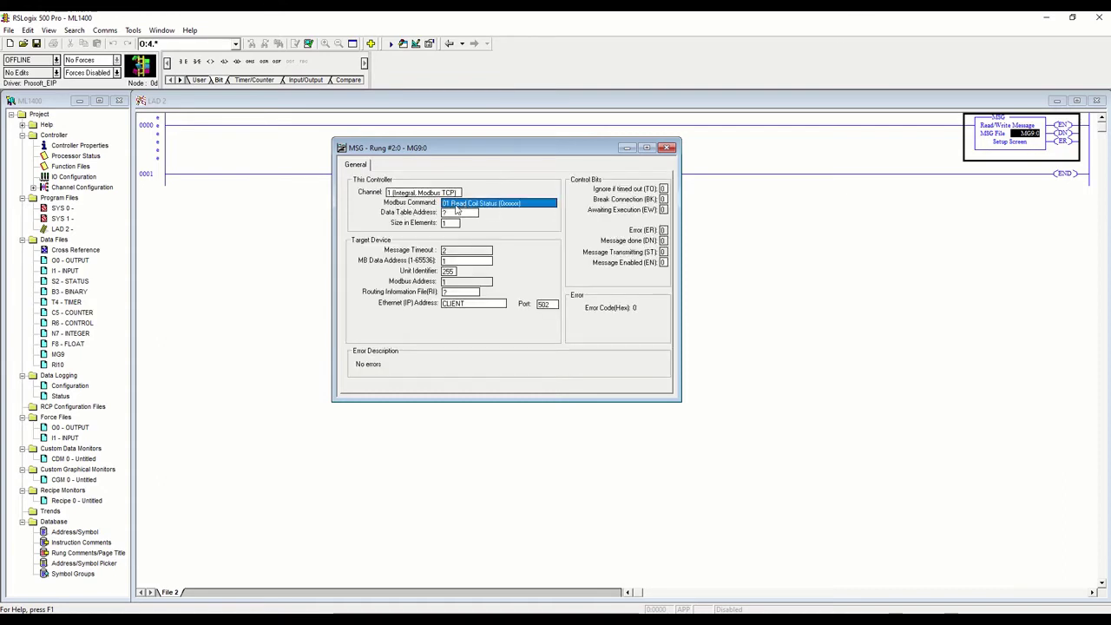
pyautogui.click(552, 204)
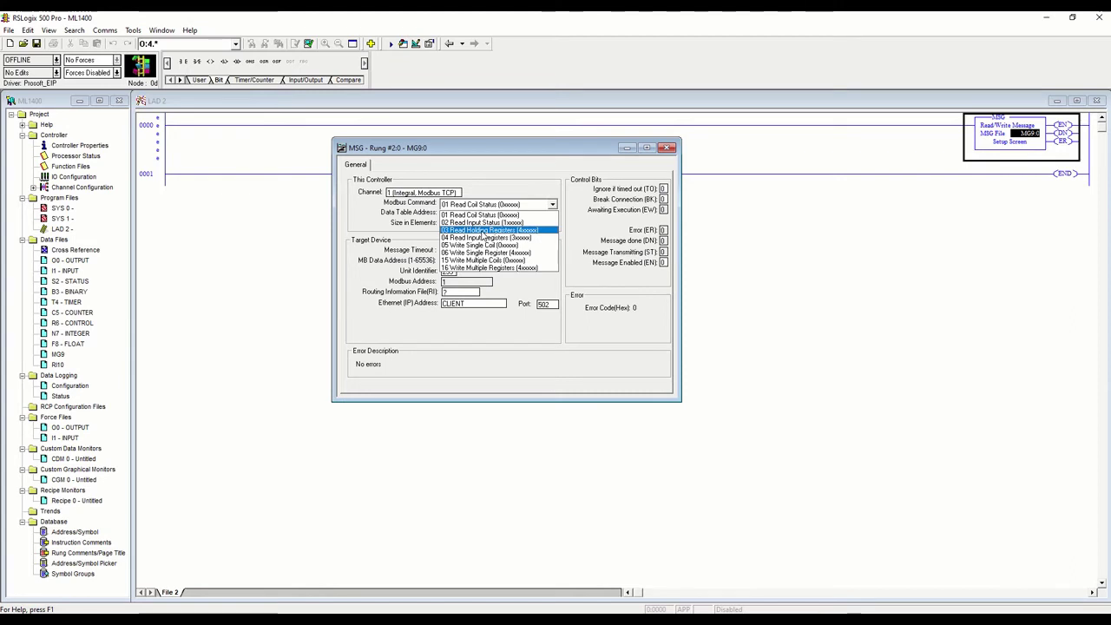
pyautogui.click(483, 231)
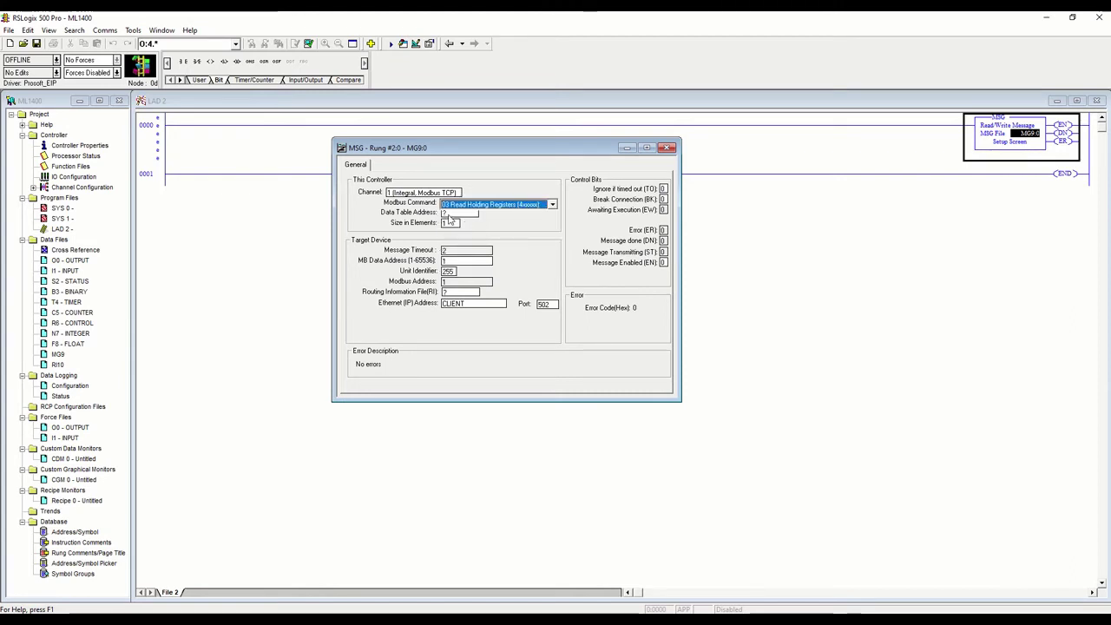
pyautogui.press('Tab')
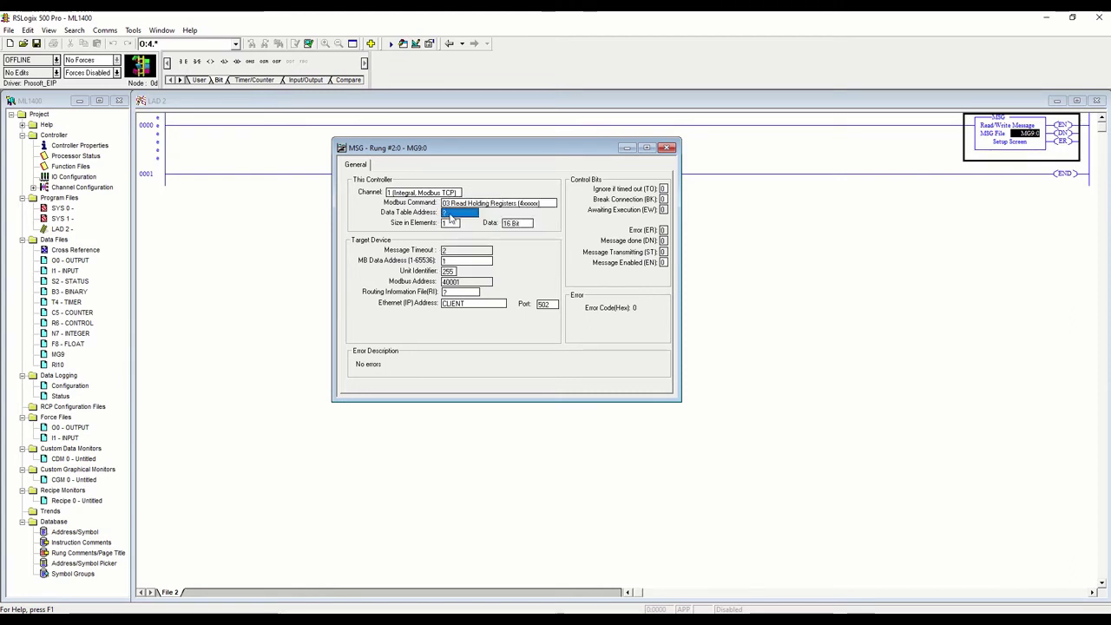
# - Set this controller's data table address to N7:0 with the data size kept at 16 Bit
pyautogui.write('N7:0')
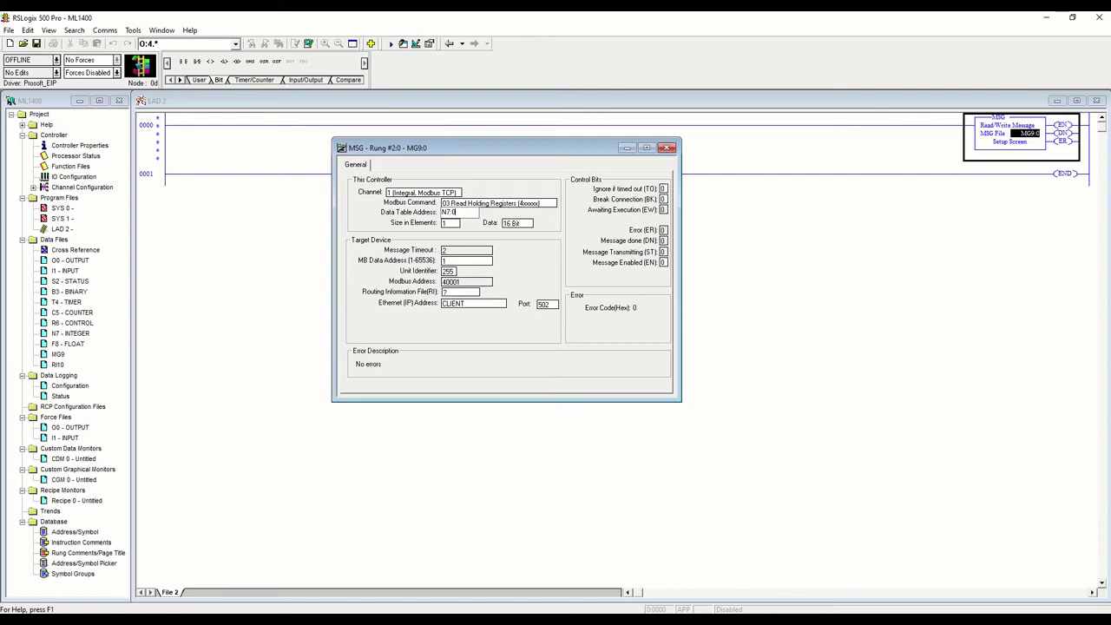
pyautogui.doubleClick(449, 215)
pyautogui.doubleClick(450, 224)
pyautogui.click(521, 225)
pyautogui.click(525, 226)
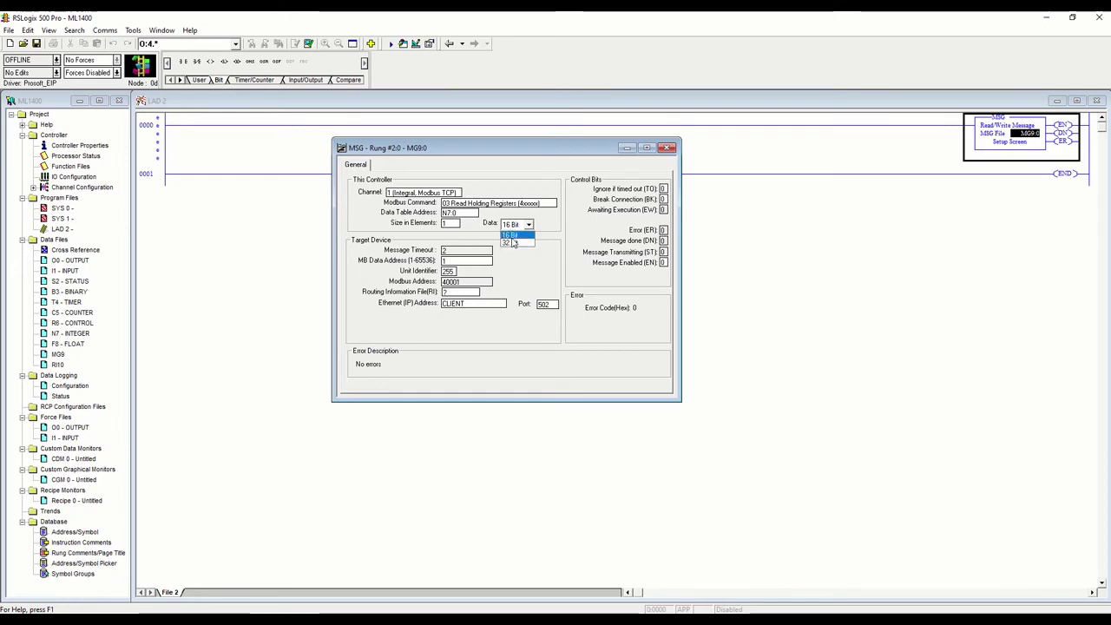
pyautogui.click(510, 234)
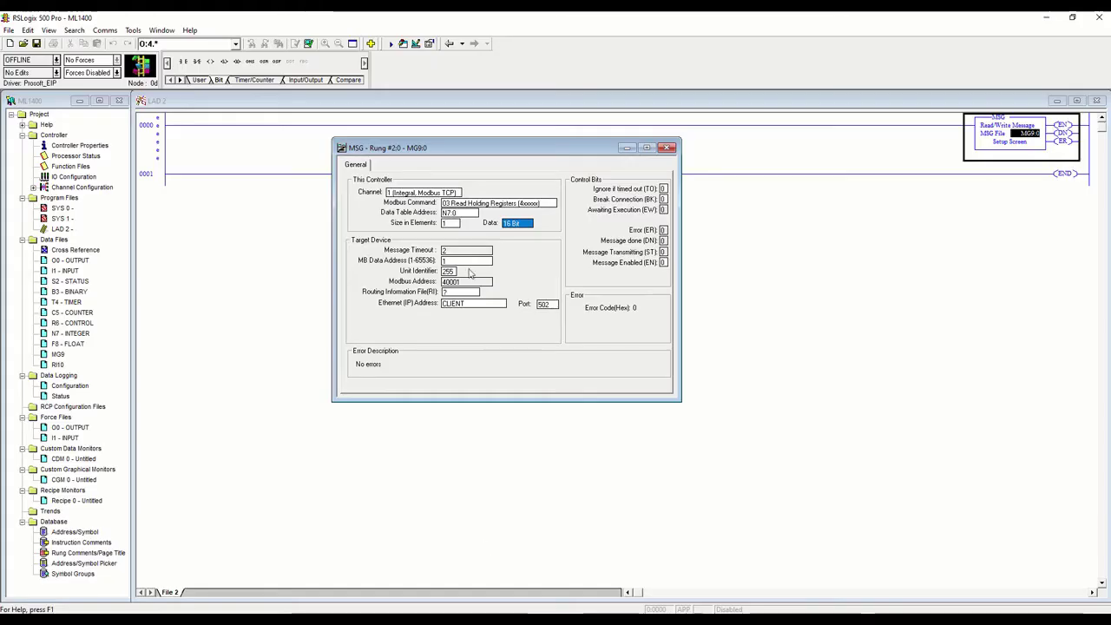
# - Set the target device's routing information file to RI10:0
pyautogui.click(449, 262)
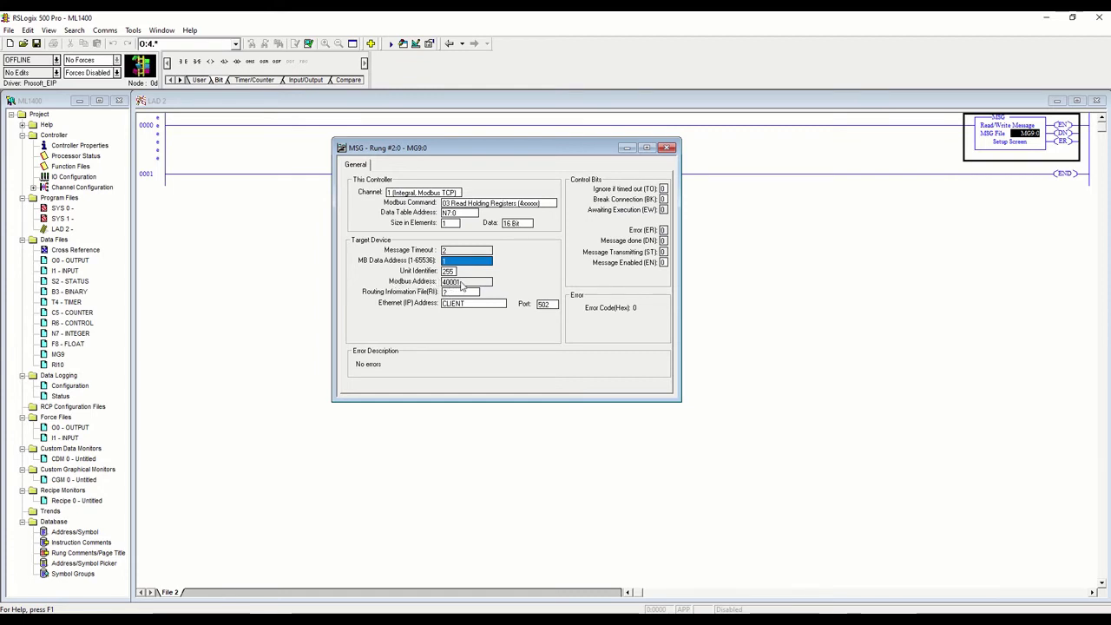
pyautogui.click(460, 293)
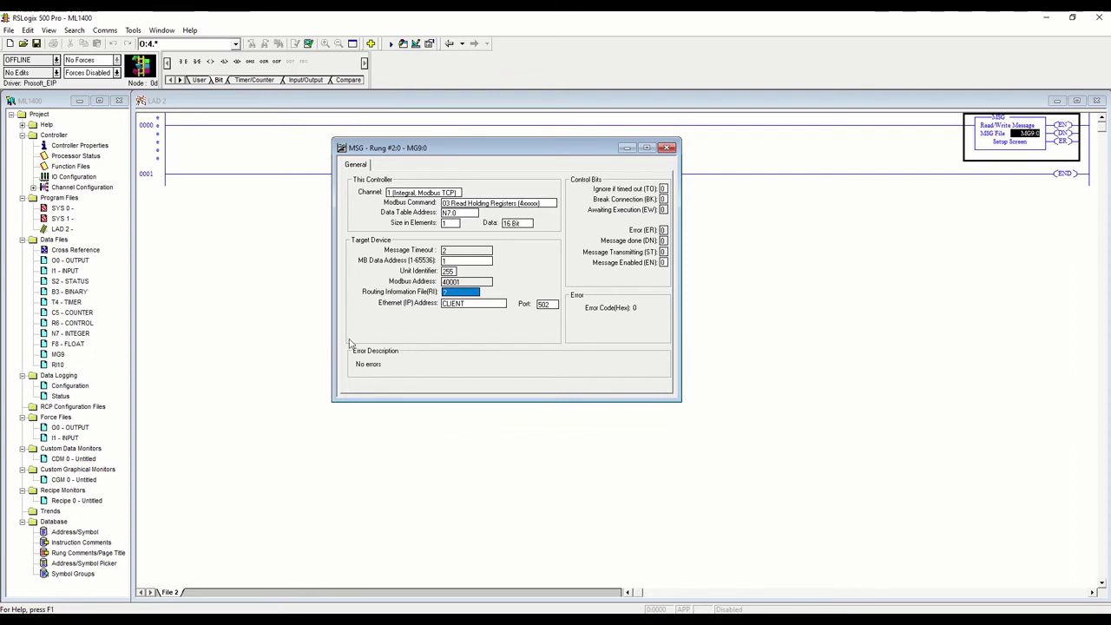
pyautogui.write('RI10:0')
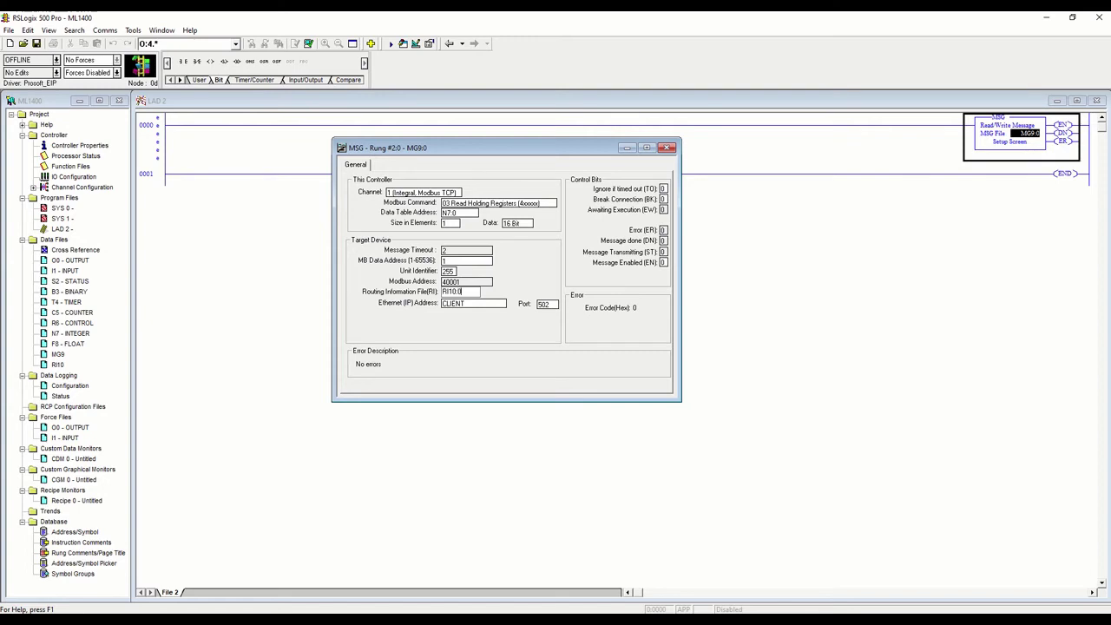
pyautogui.press('Return')
# - Set the target device's Ethernet (IP) address to 192.168.1.20 and close the message setup
pyautogui.click(461, 305)
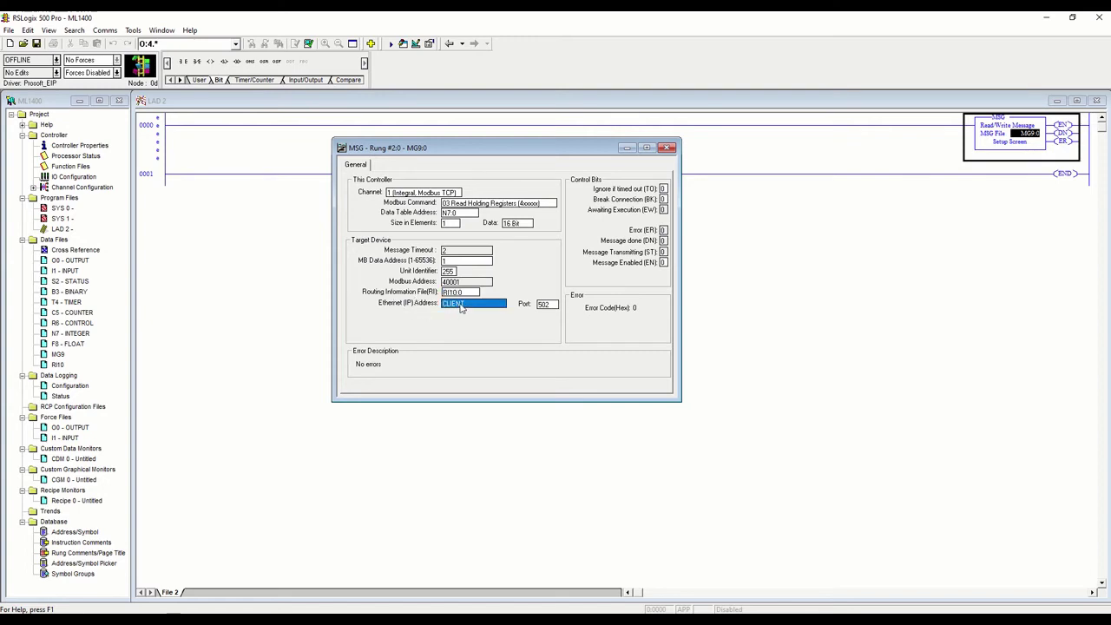
pyautogui.write('192')
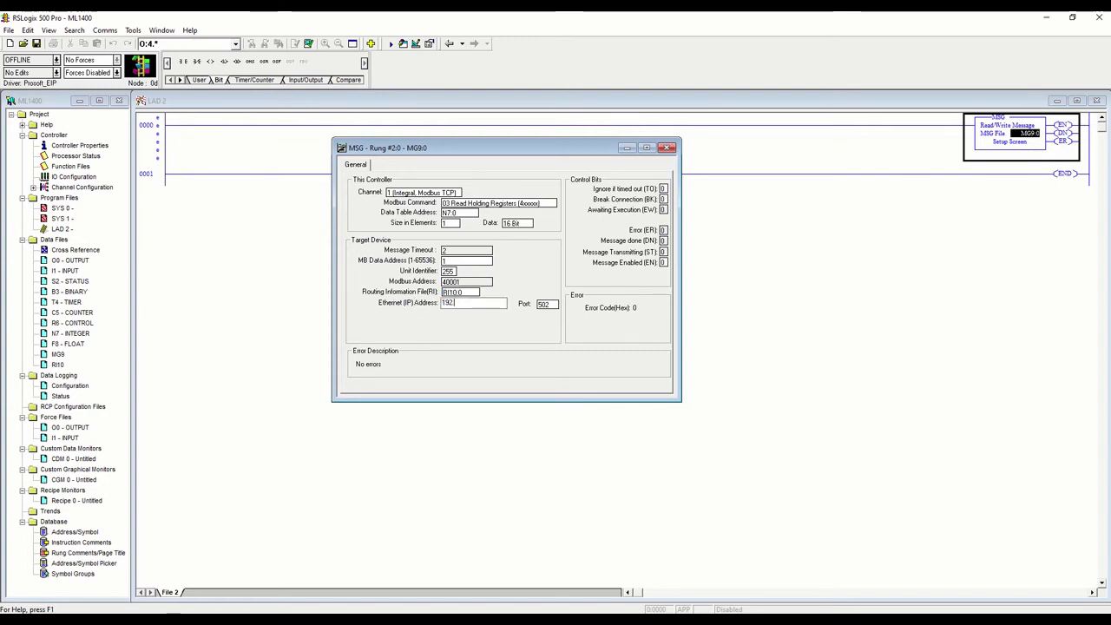
pyautogui.write('.168.1.20')
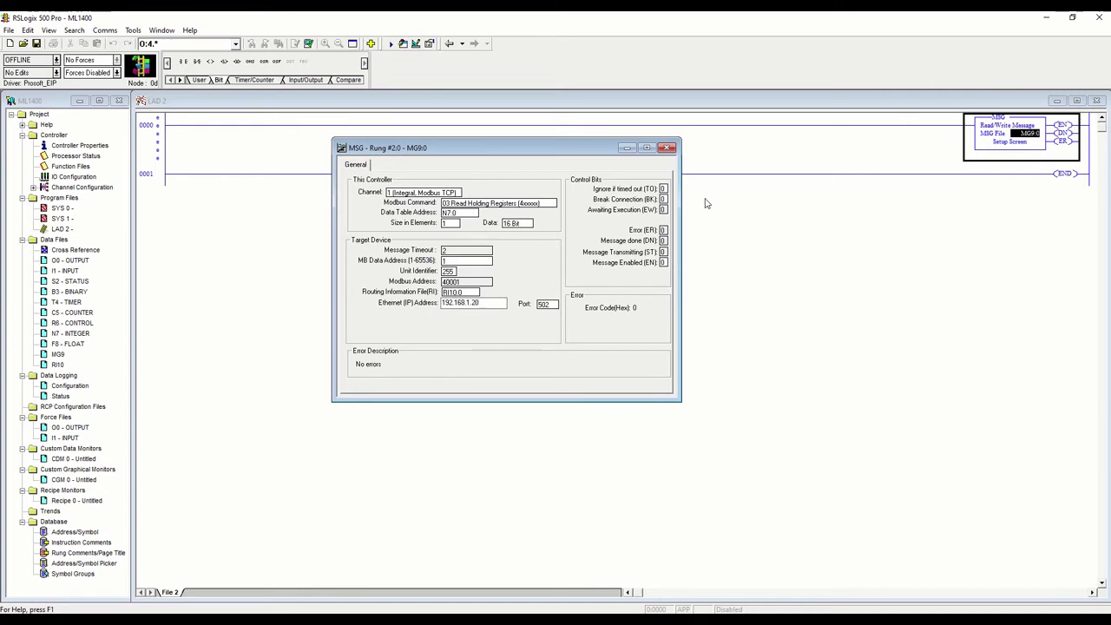
pyautogui.click(668, 147)
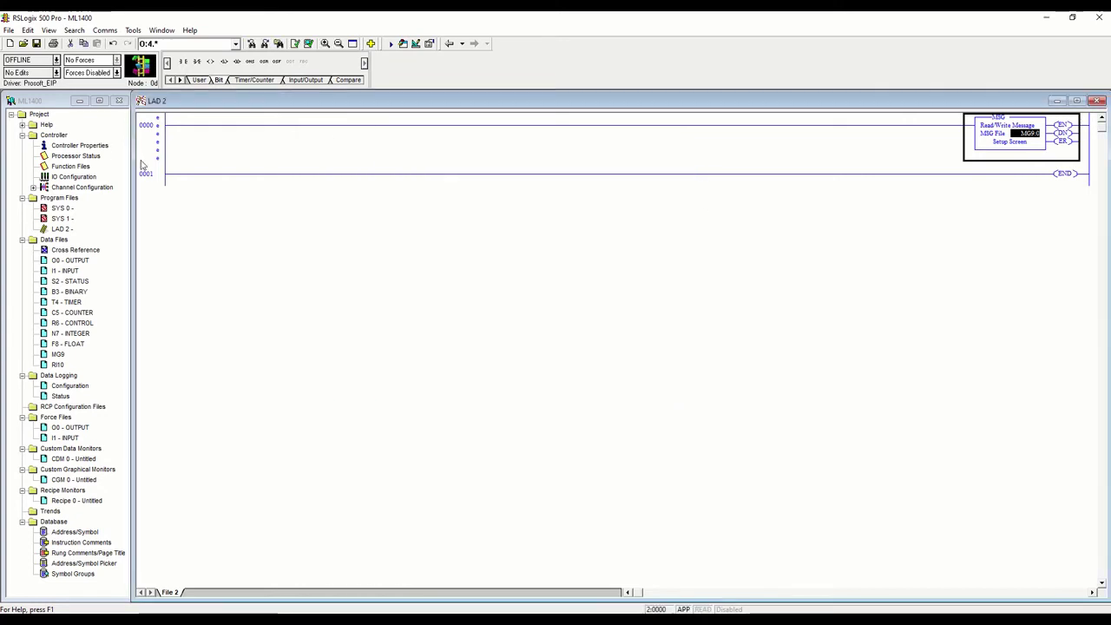
# - Verify the ladder file and insert a normally open contact at the start of the MSG rung
pyautogui.click(306, 45)
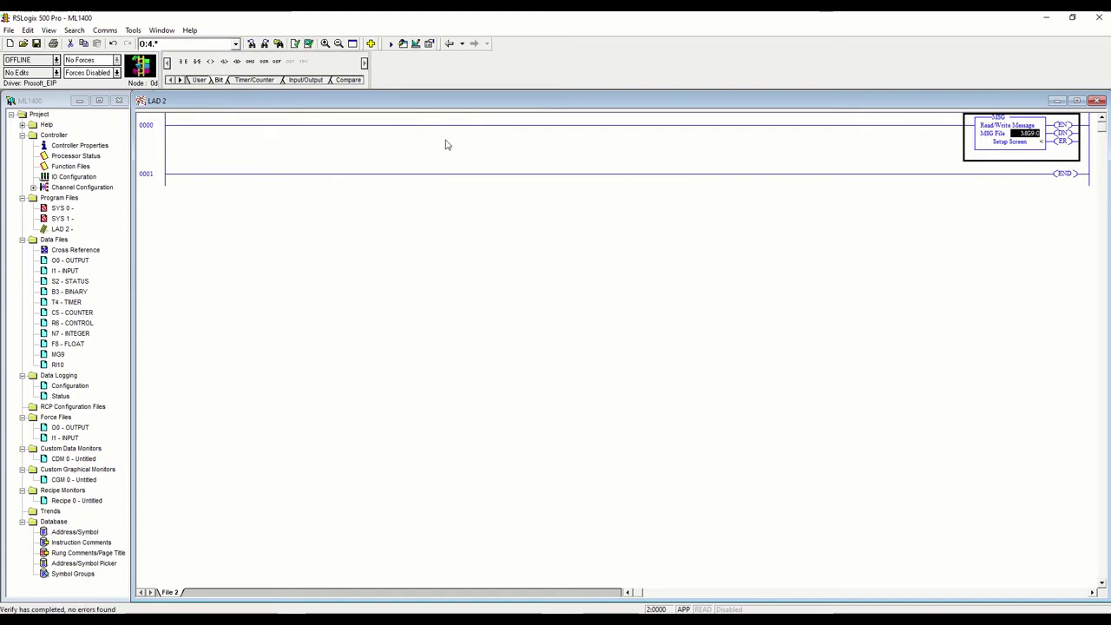
pyautogui.click(165, 164)
pyautogui.click(183, 61)
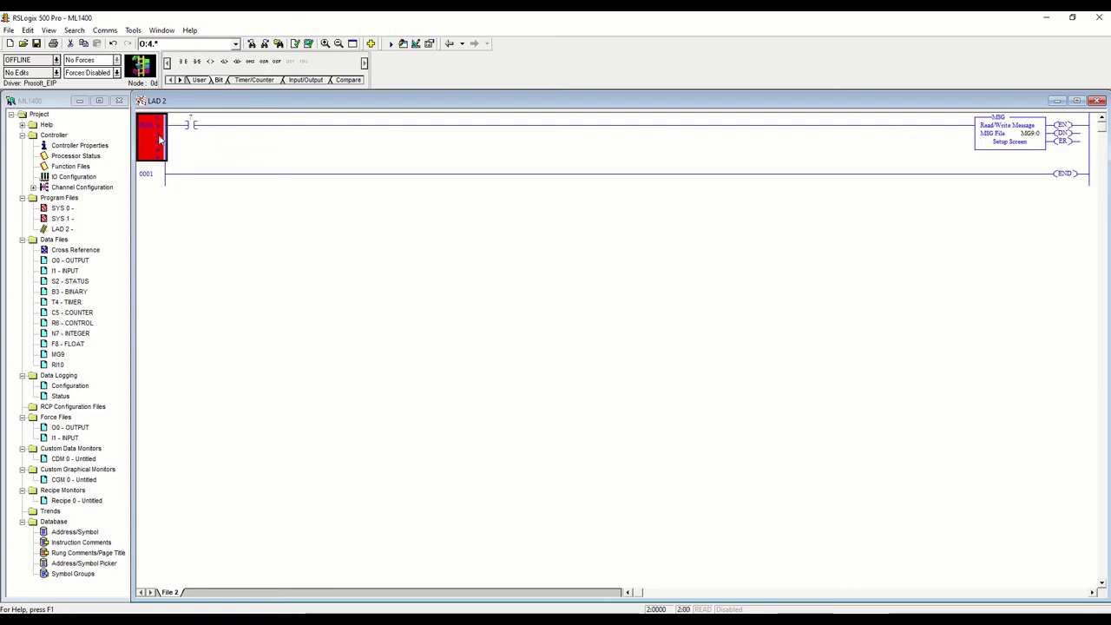
# - Add a new empty rung and move it above the MSG rung
pyautogui.click(167, 136)
pyautogui.click(185, 66)
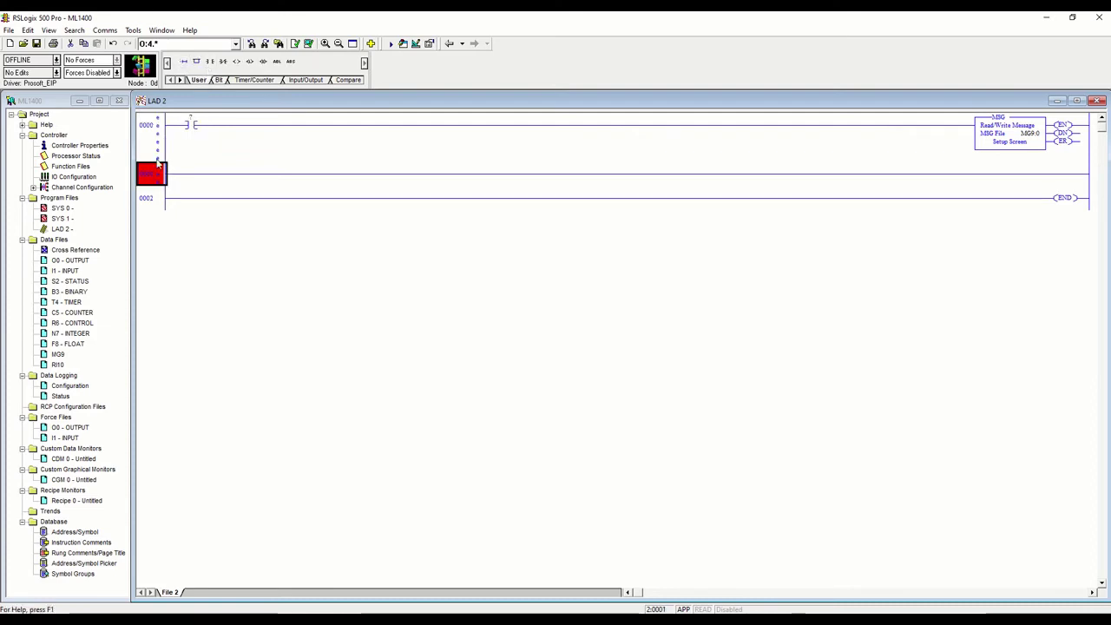
pyautogui.moveTo(159, 167); pyautogui.dragTo(165, 121)
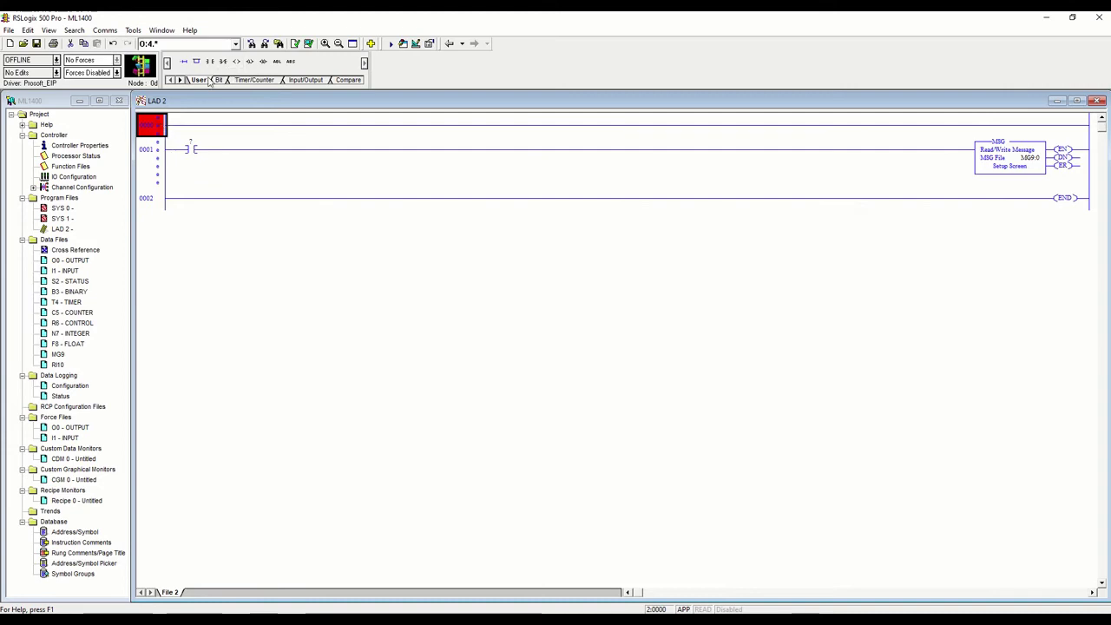
# - Insert a TON timer on the empty first rung and assign it the address T4:0
pyautogui.click(252, 80)
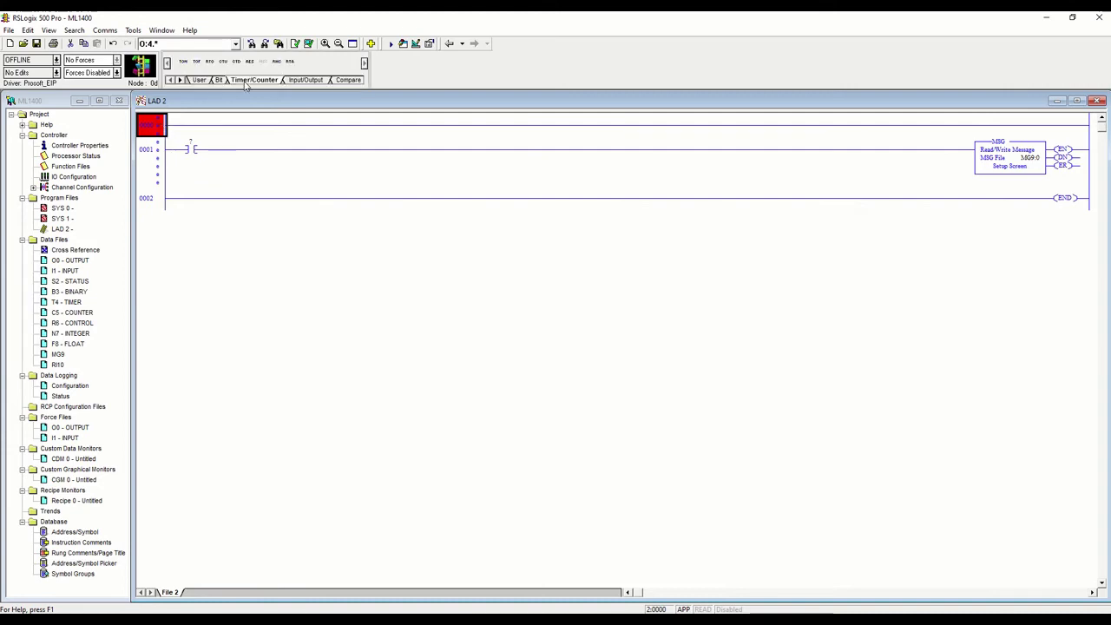
pyautogui.click(183, 61)
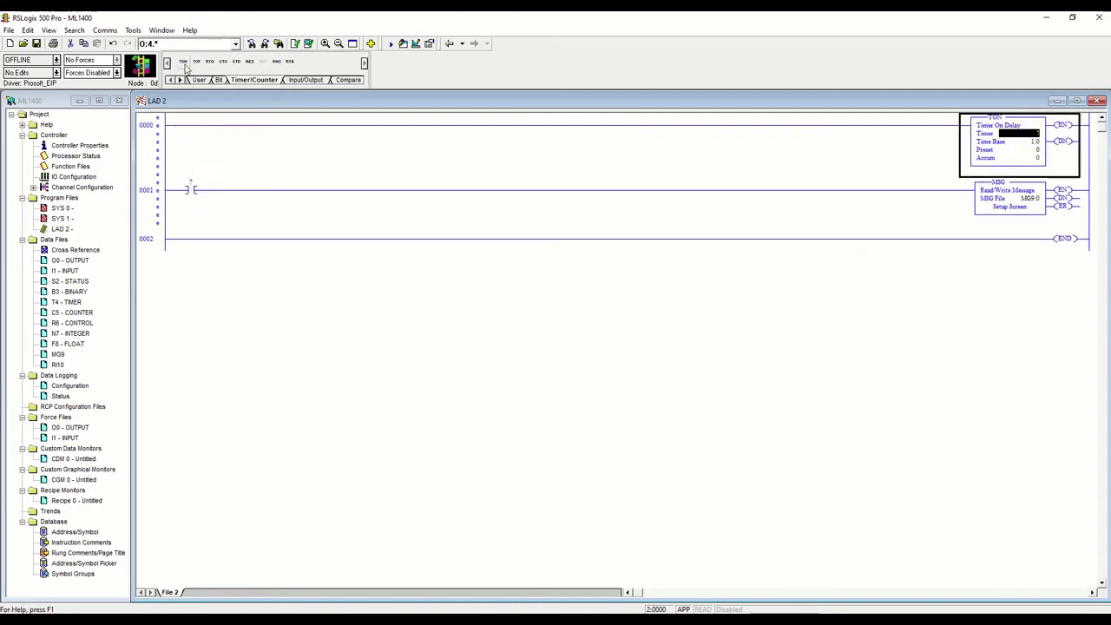
pyautogui.doubleClick(1013, 135)
pyautogui.write('T')
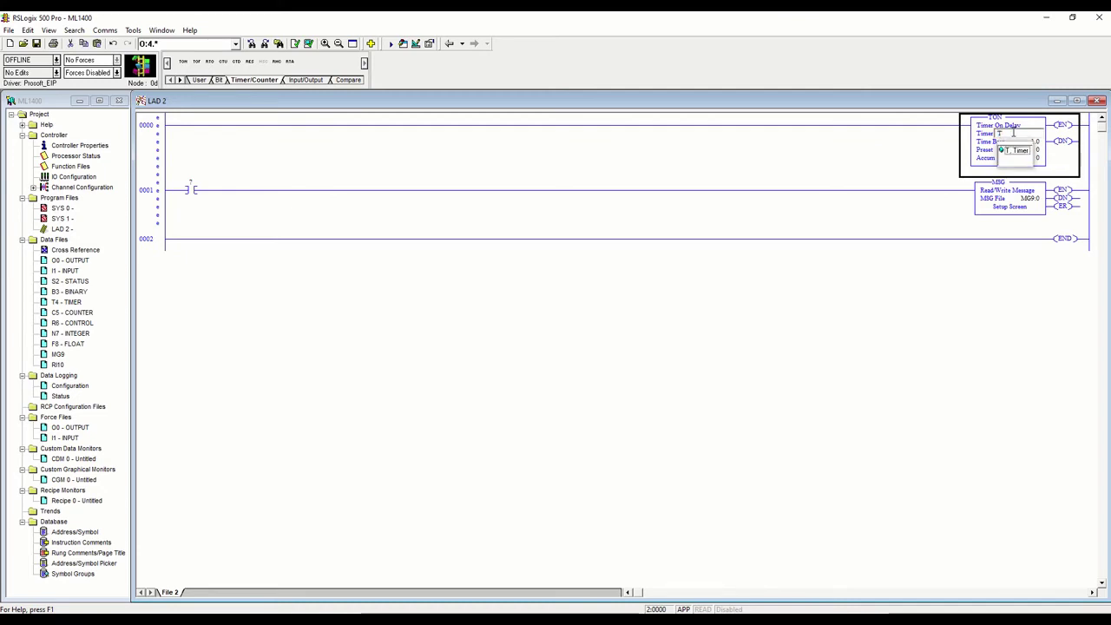
pyautogui.write('4:0')
pyautogui.press('Return')
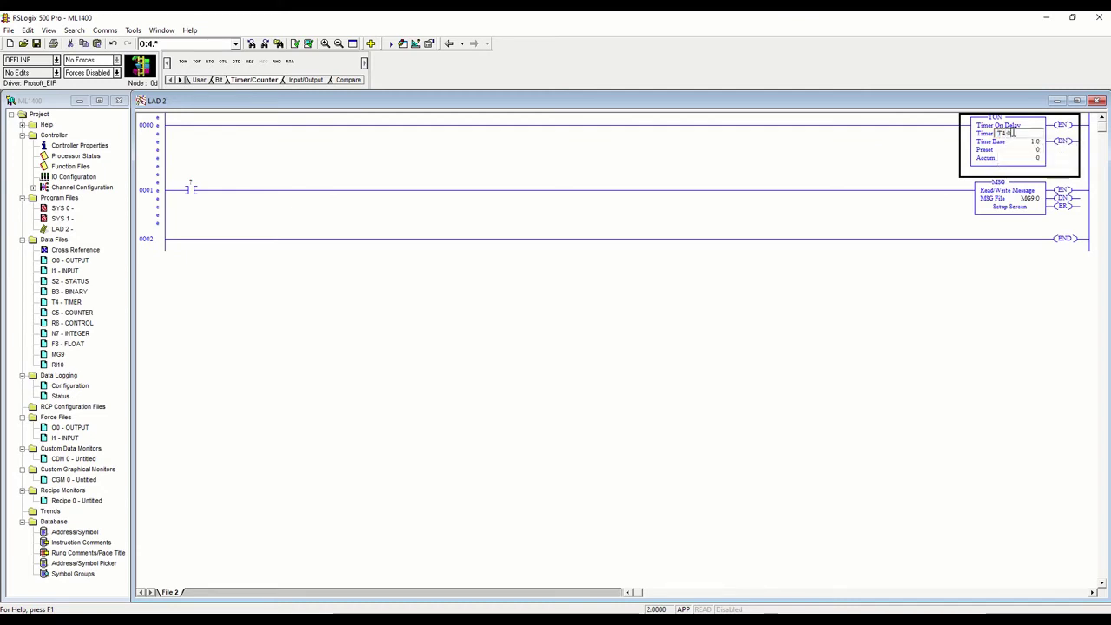
# - Set the T4:0 timer's time base to 0.01 and its preset to 50
pyautogui.click(991, 278)
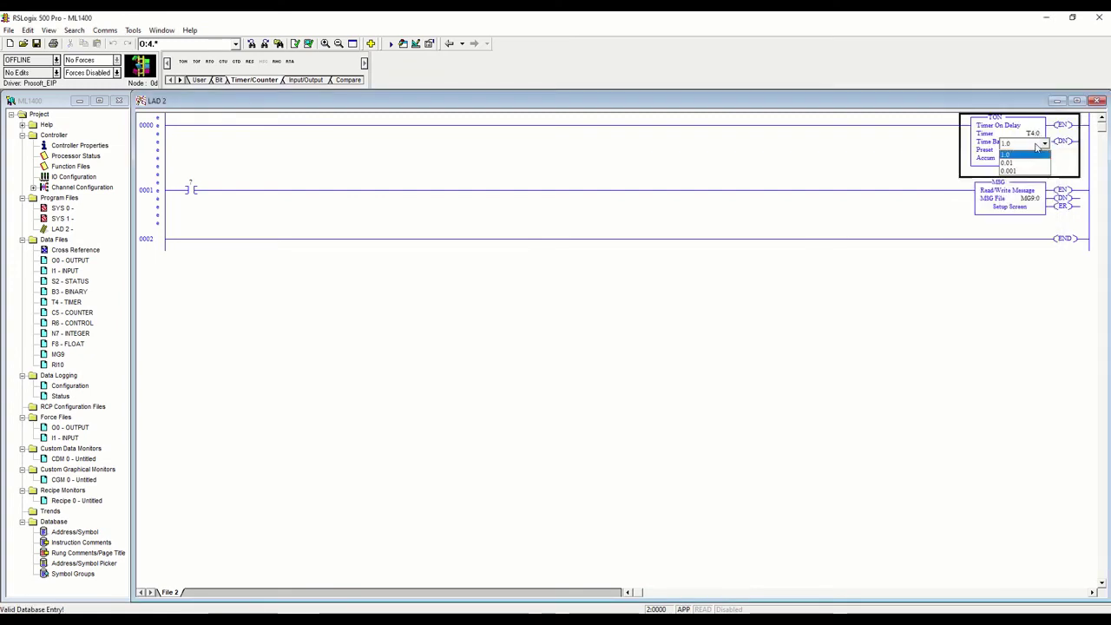
pyautogui.click(1031, 161)
pyautogui.press('Return')
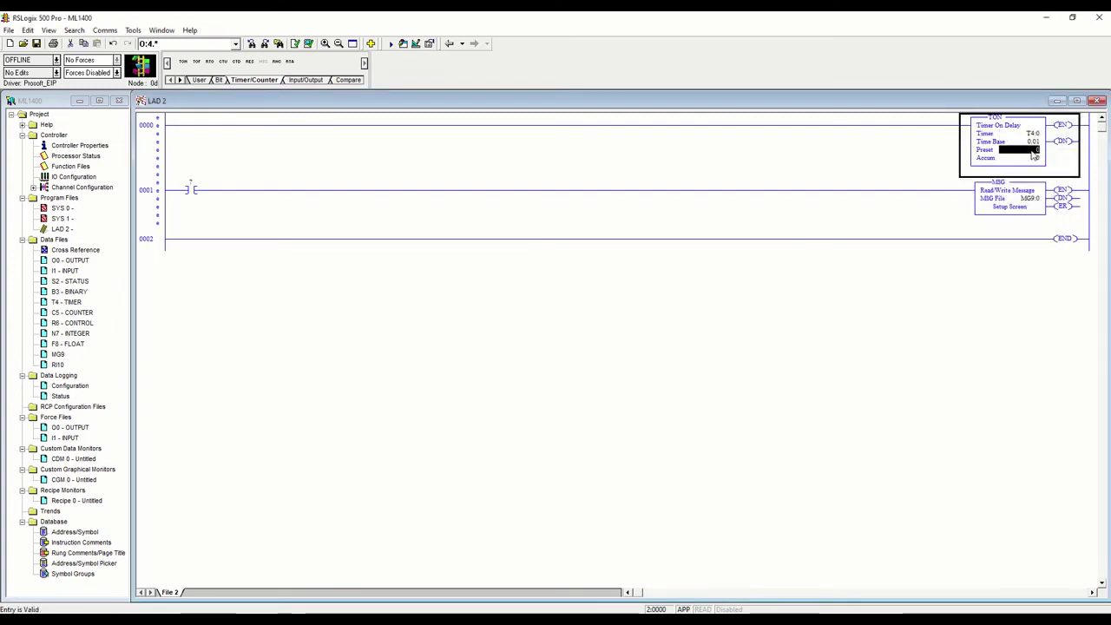
pyautogui.press('Return')
pyautogui.write('50')
pyautogui.press('Return')
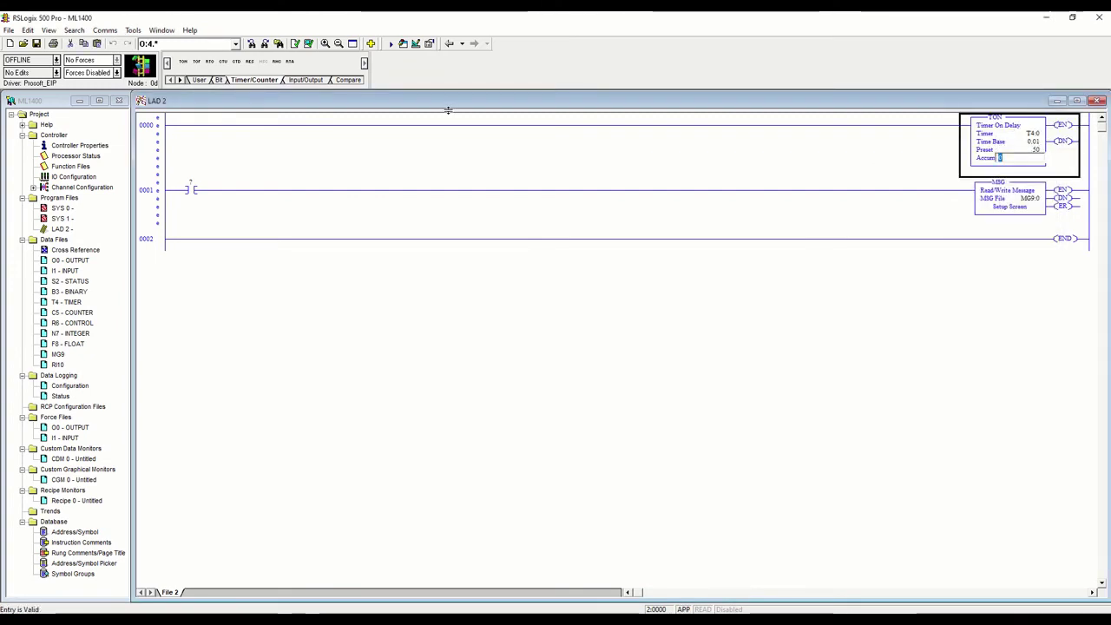
pyautogui.press('Return')
# - Insert a normally closed contact addressed T4:0.DN on the timer rung and assign the same done bit to the MSG rung's contact
pyautogui.click(149, 125)
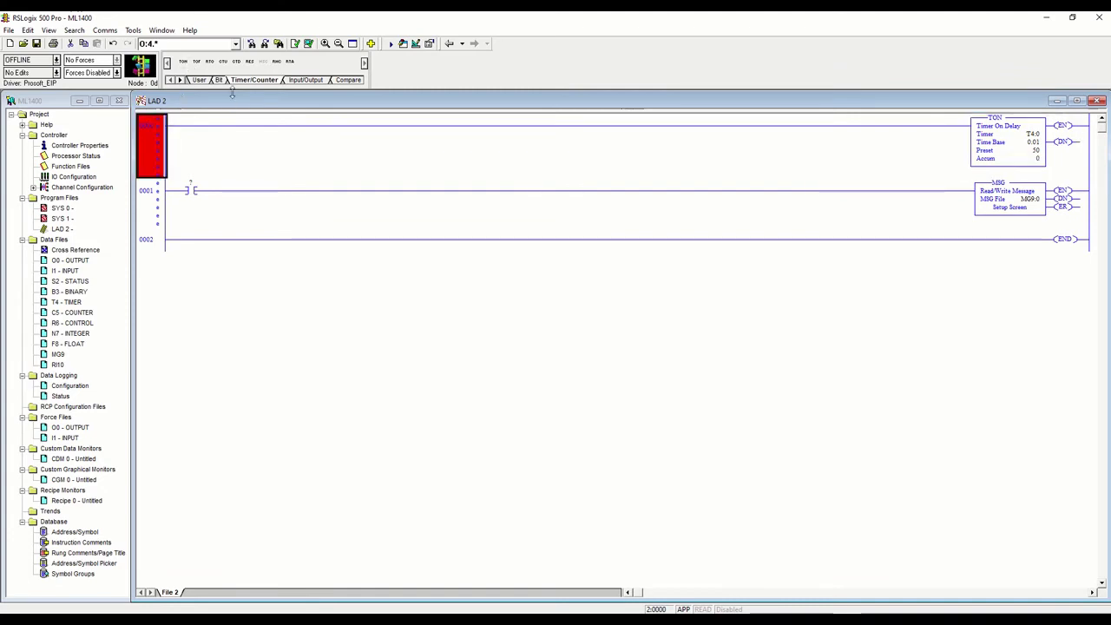
pyautogui.click(219, 80)
pyautogui.click(198, 62)
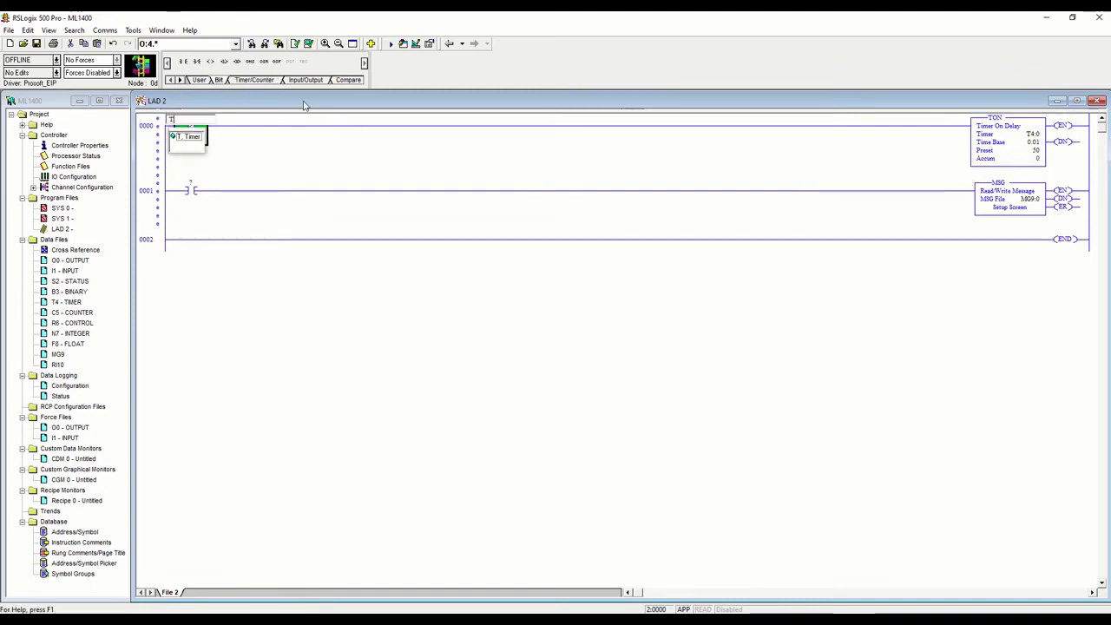
pyautogui.write('T4')
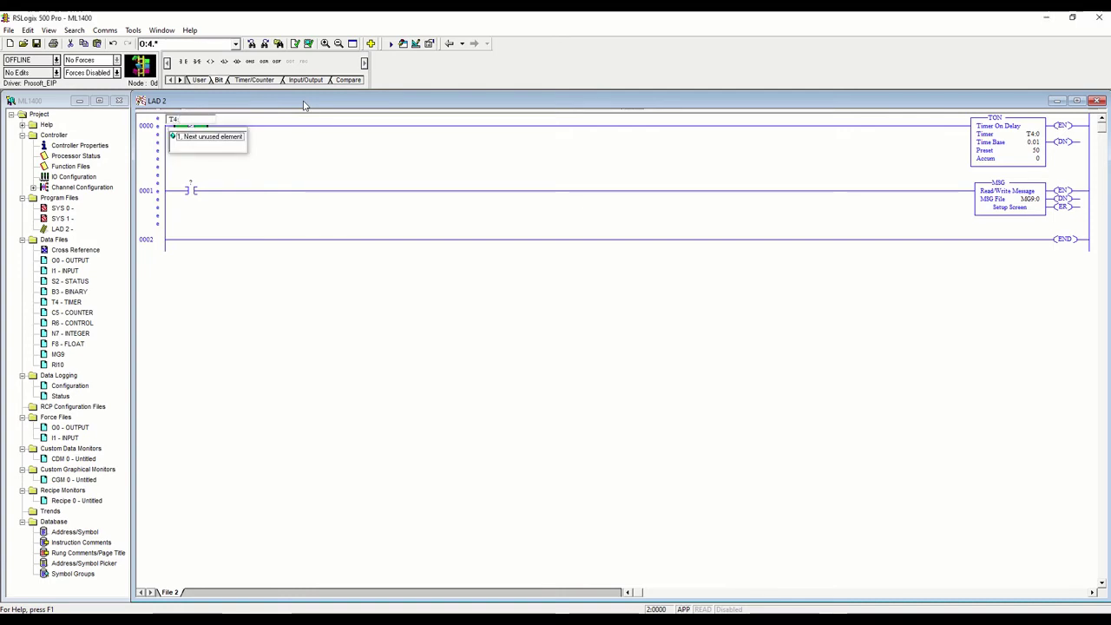
pyautogui.write(':0.DN')
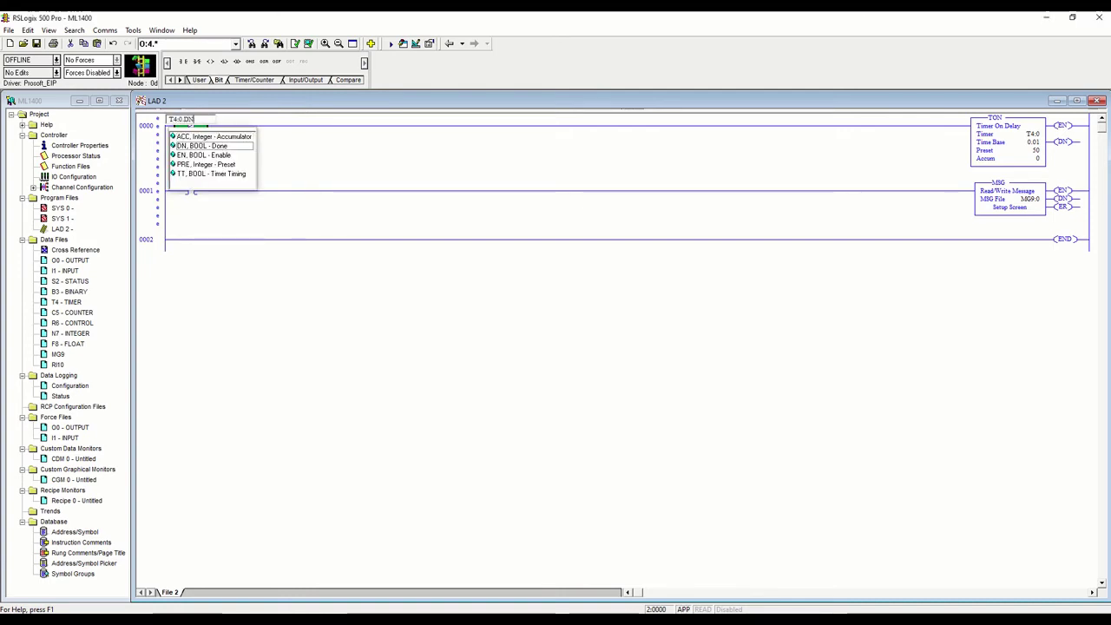
pyautogui.press('Return')
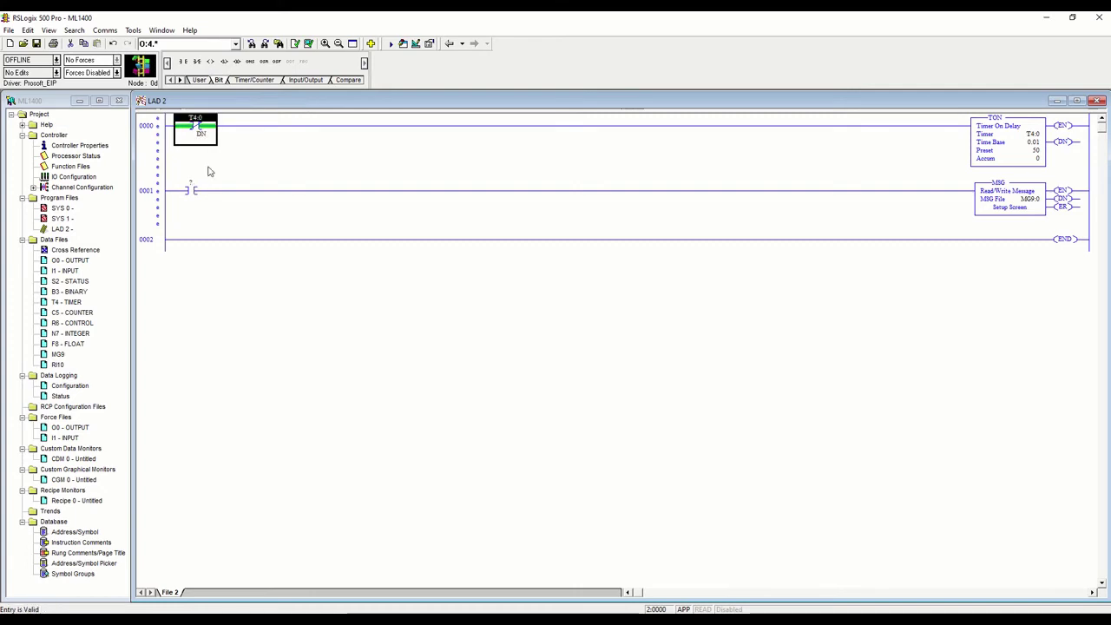
pyautogui.moveTo(208, 134); pyautogui.dragTo(195, 191)
pyautogui.click(150, 198)
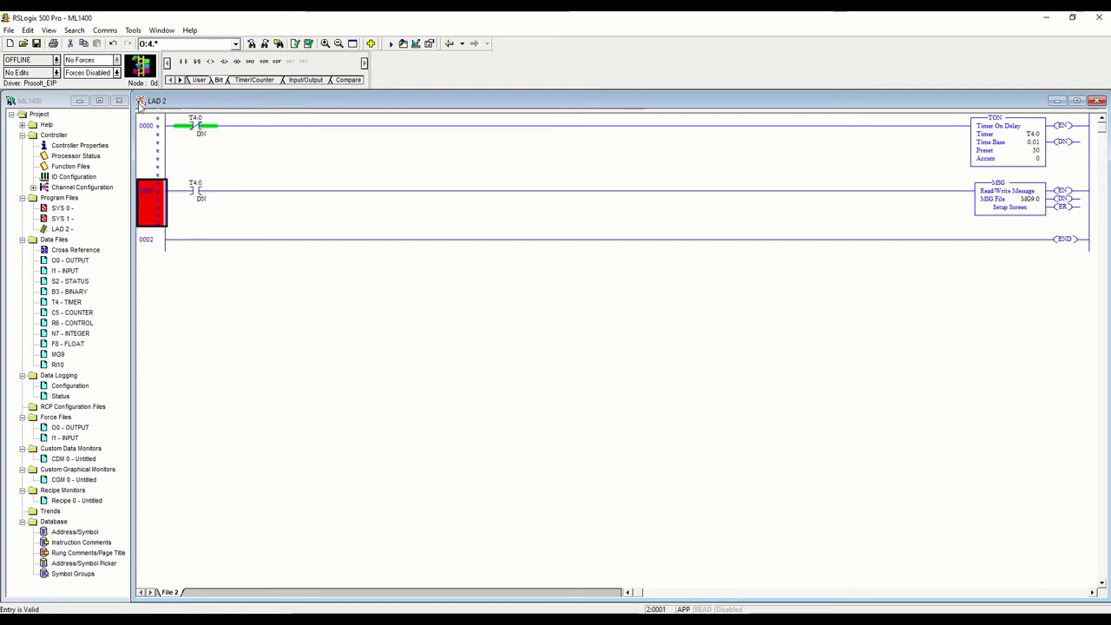
# - Save the project with an empty revision note and verify the ladder file
pyautogui.click(36, 43)
pyautogui.click(695, 274)
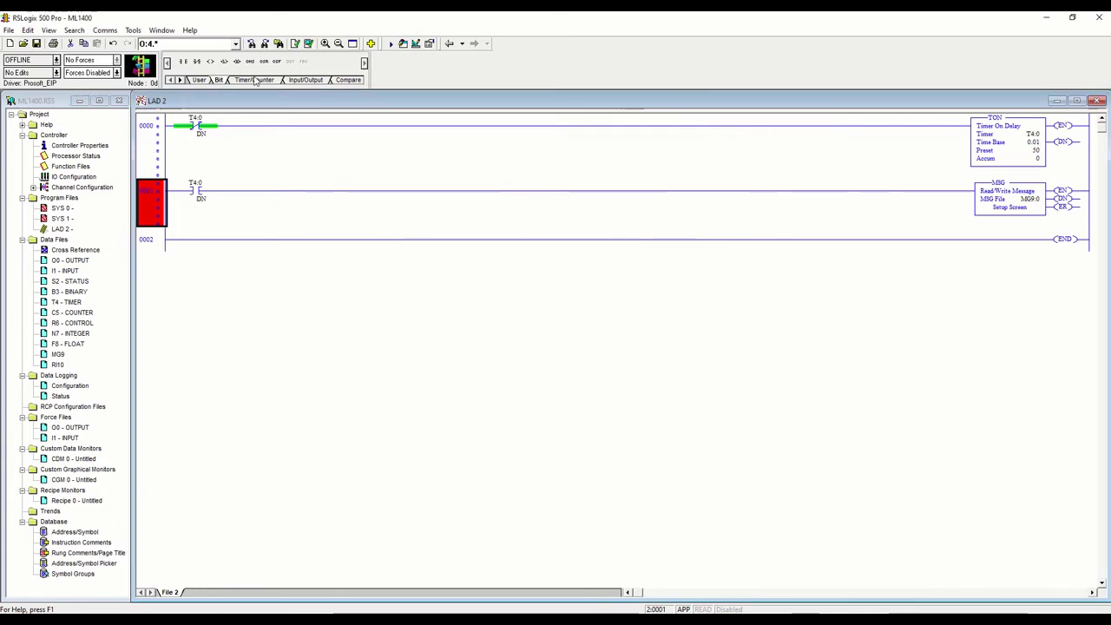
pyautogui.click(309, 44)
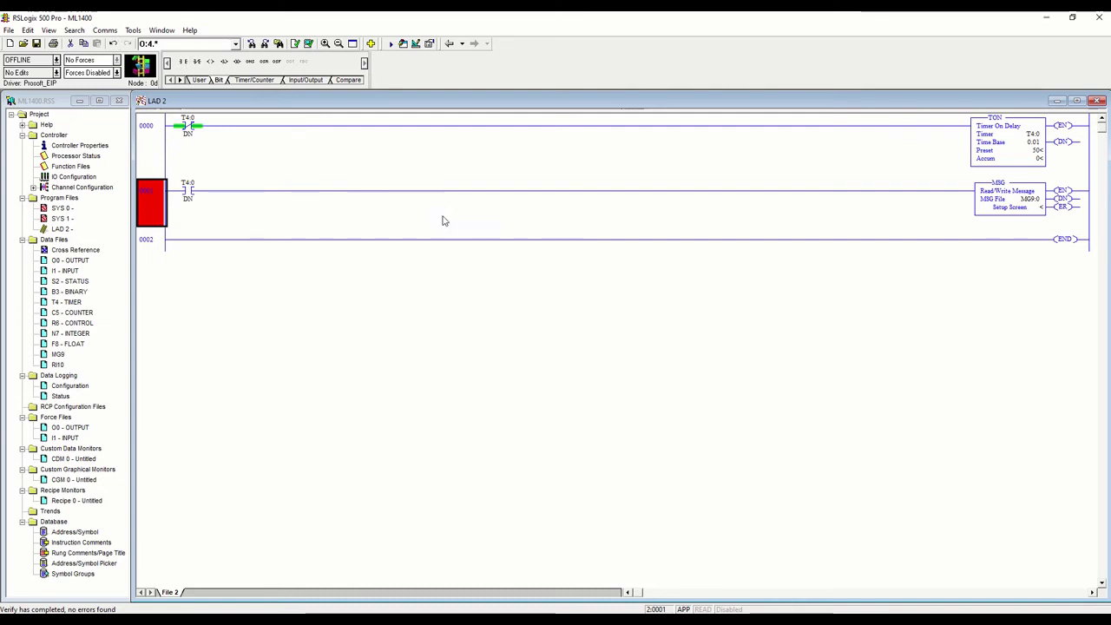
# - Download the project to the processor, allowing the switch to remote PROG mode, and go online in remote Run mode
pyautogui.click(104, 30)
pyautogui.moveTo(133, 31)
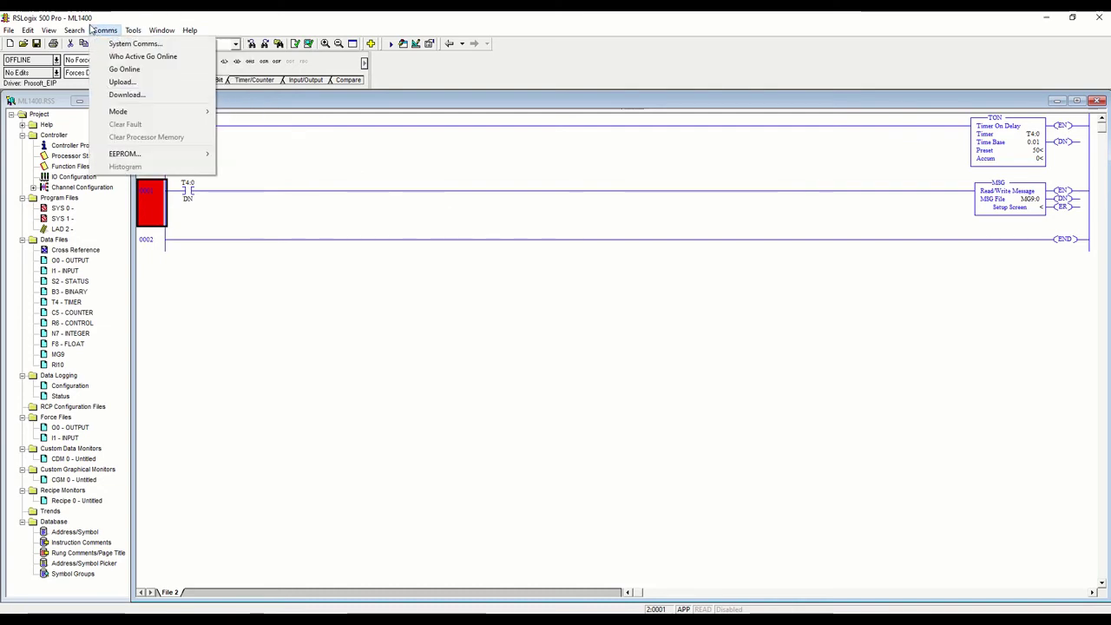
pyautogui.click(122, 96)
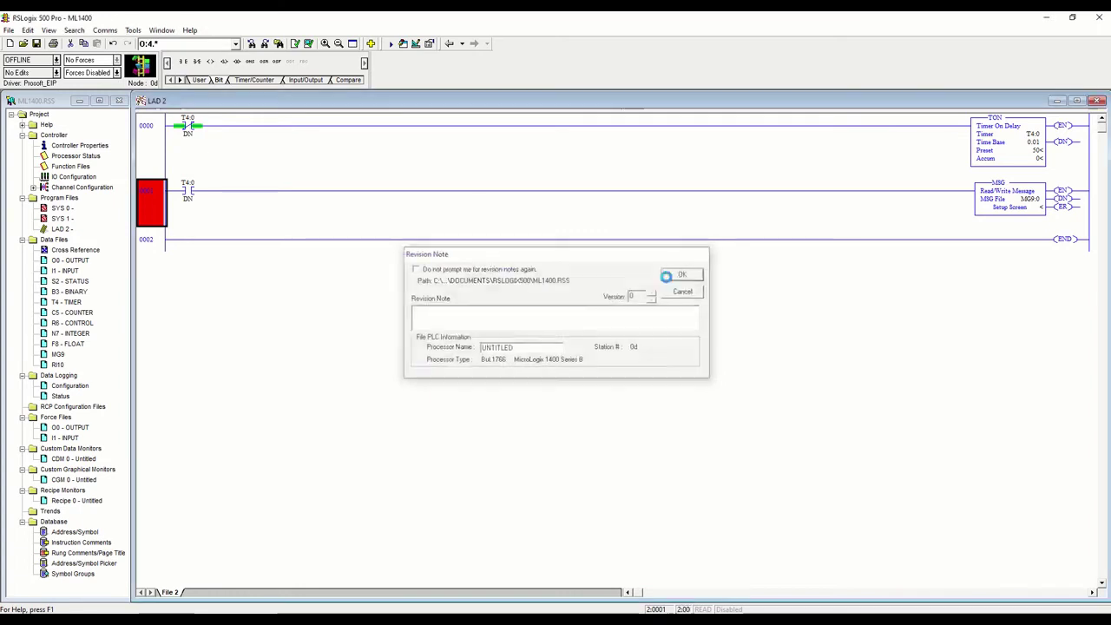
pyautogui.click(684, 273)
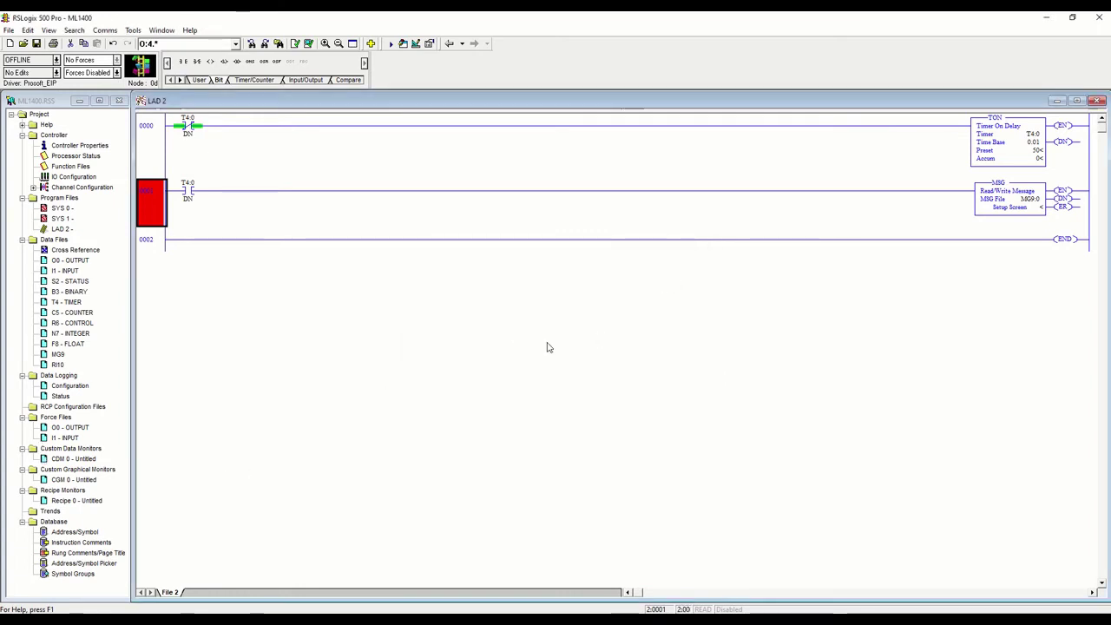
pyautogui.click(582, 366)
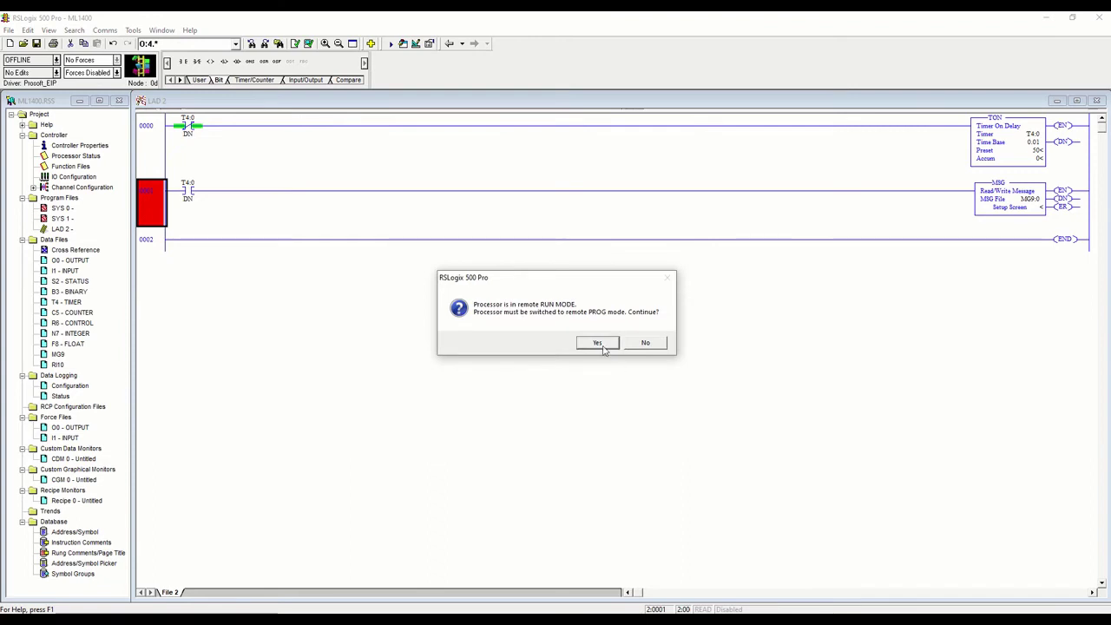
pyautogui.click(599, 344)
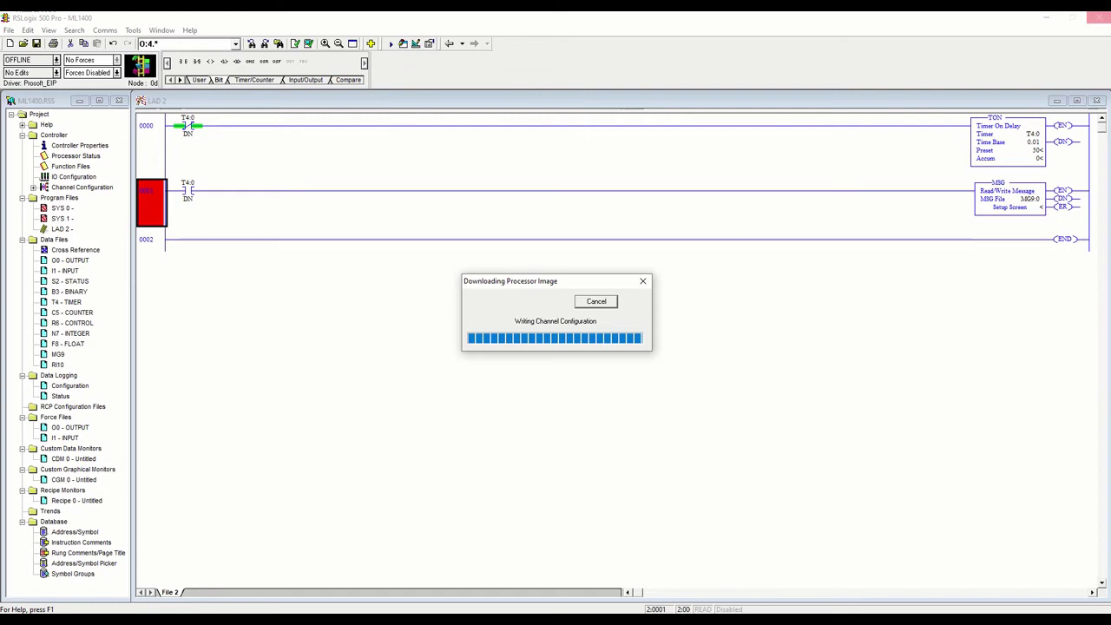
pyautogui.click(530, 339)
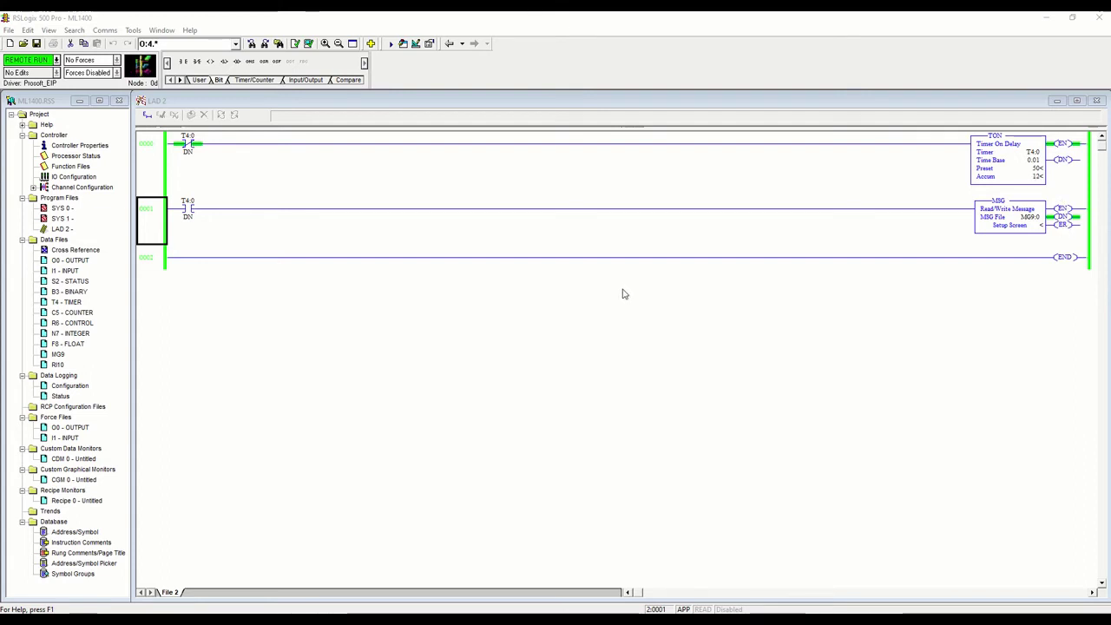
# - Open integer data file N7 and, in Connected Components Workbench's global variables, set the logical value of INT_A to 25
pyautogui.doubleClick(87, 337)
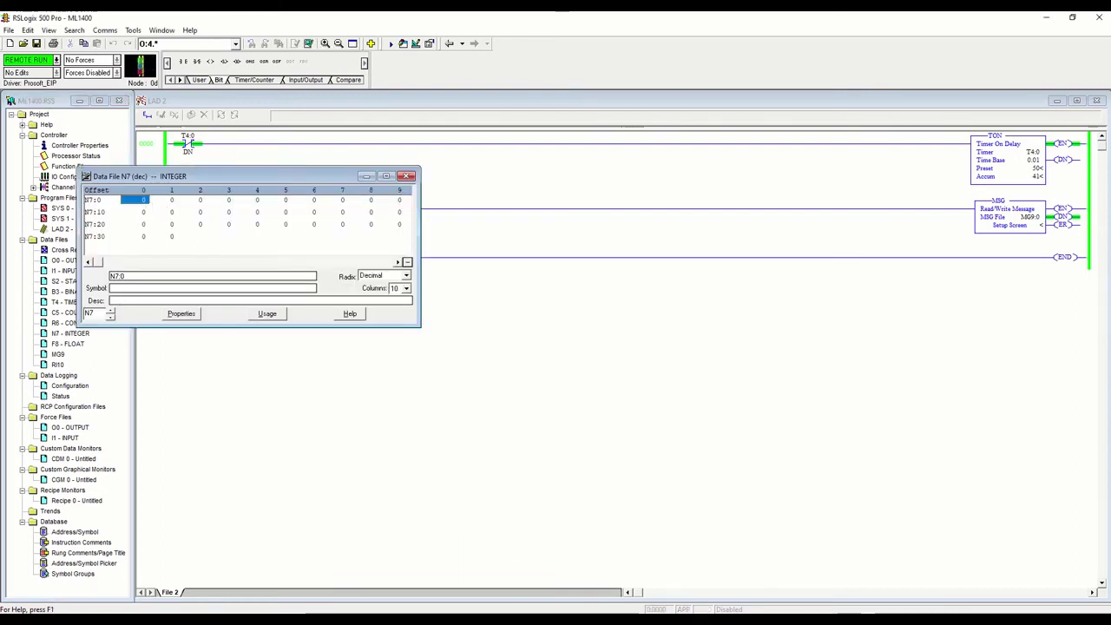
pyautogui.click(530, 578)
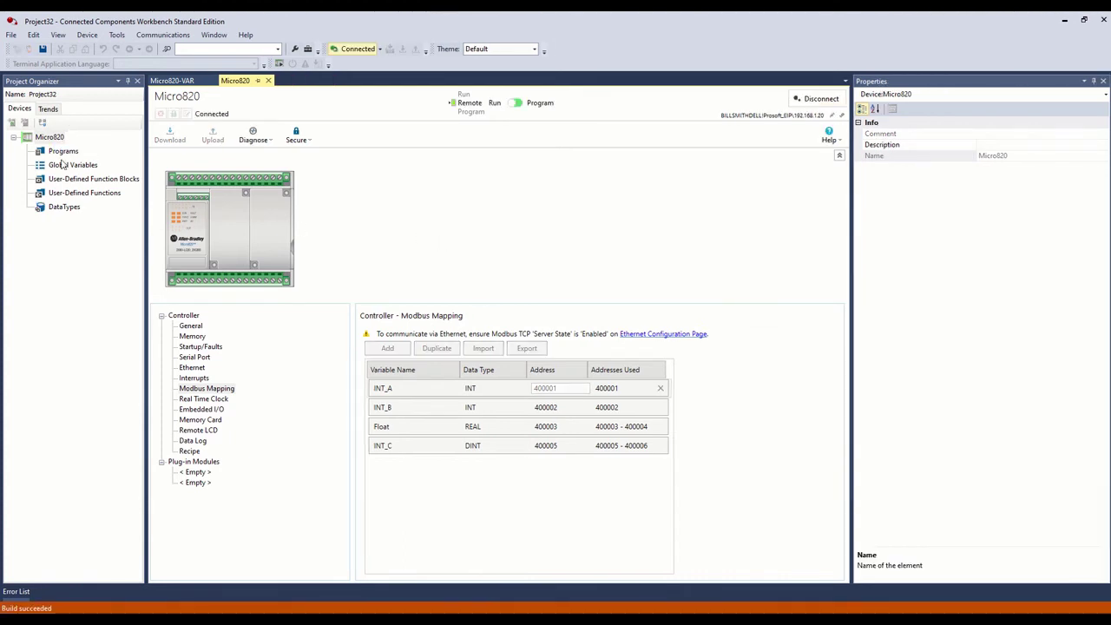
pyautogui.click(178, 80)
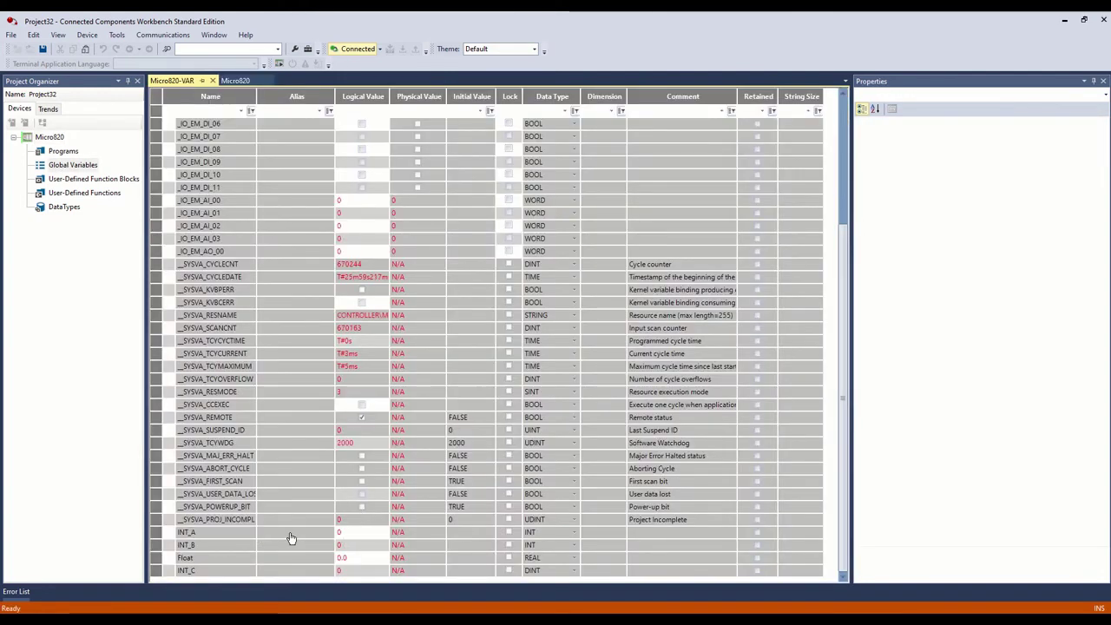
pyautogui.click(345, 533)
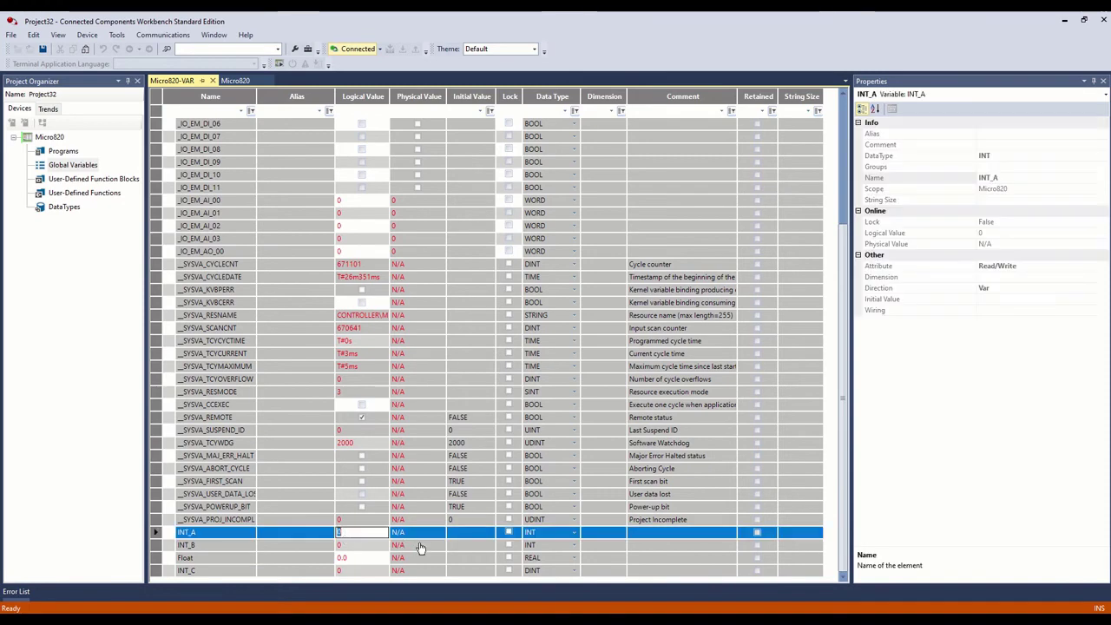
pyautogui.write('2')
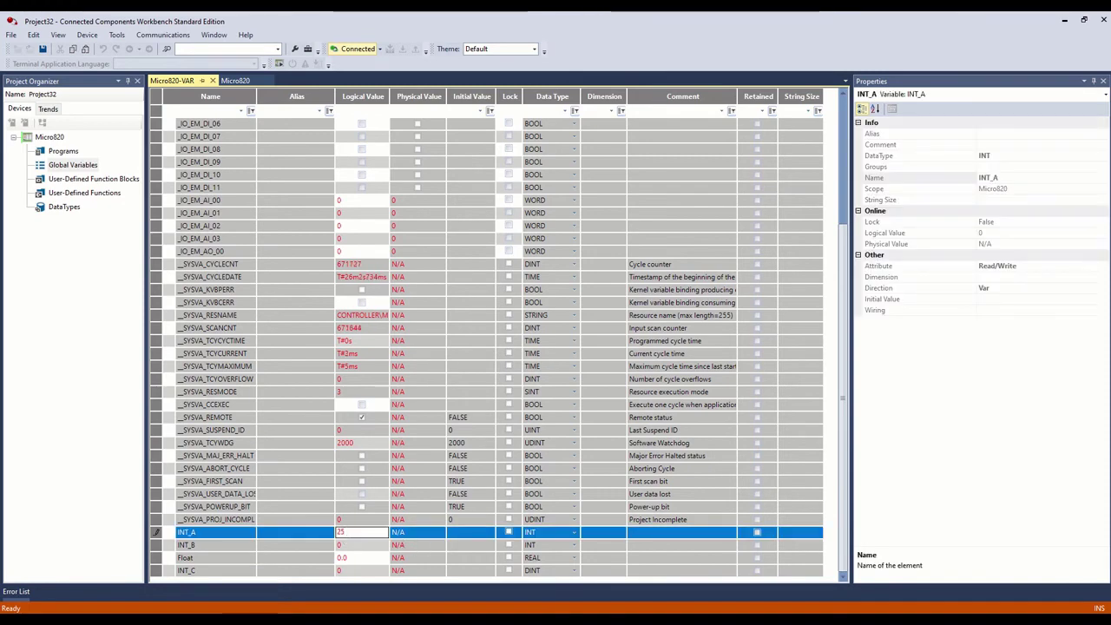
pyautogui.write('5')
pyautogui.press('Return')
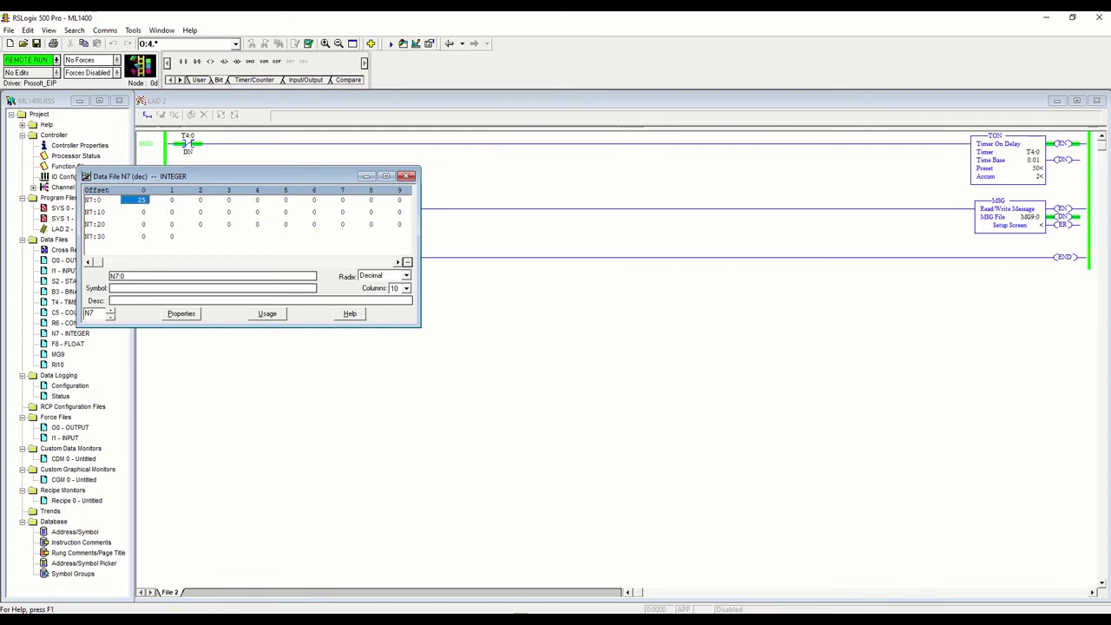
# - Arrange Connected Components Workbench and RSLogix 500 side by side and set the logical value of INT_A to 50
pyautogui.moveTo(526, 620)
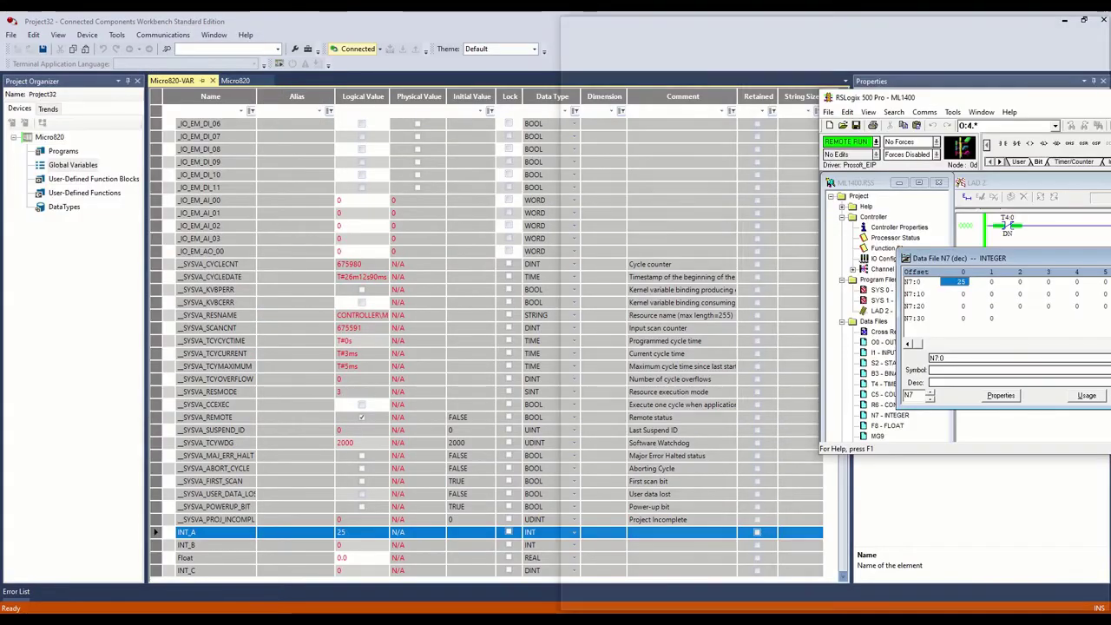
pyautogui.click(147, 161)
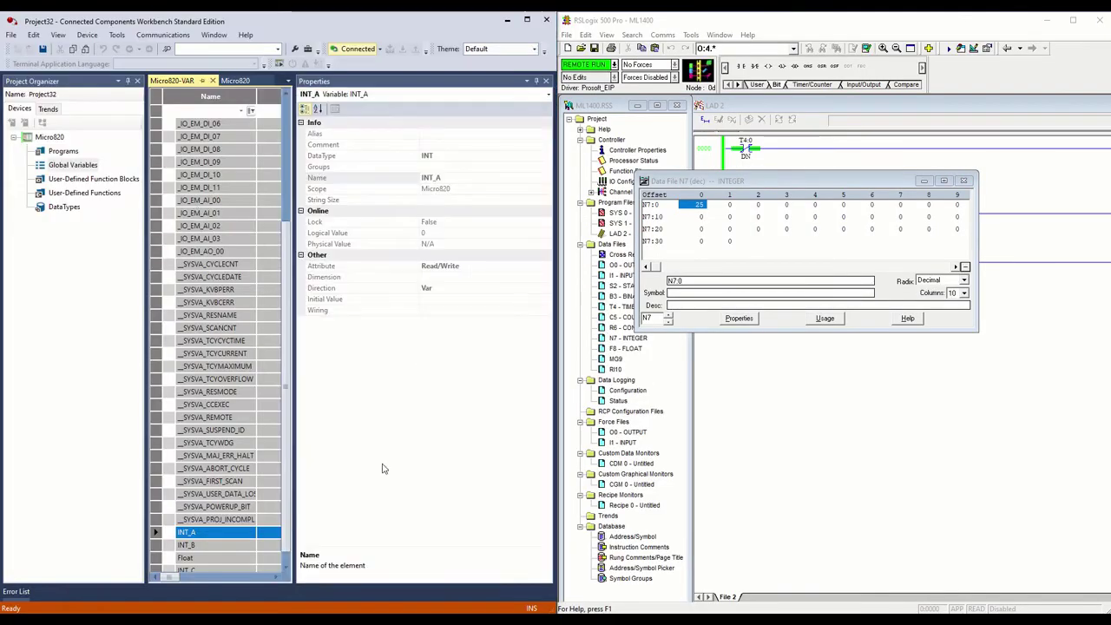
pyautogui.click(275, 577)
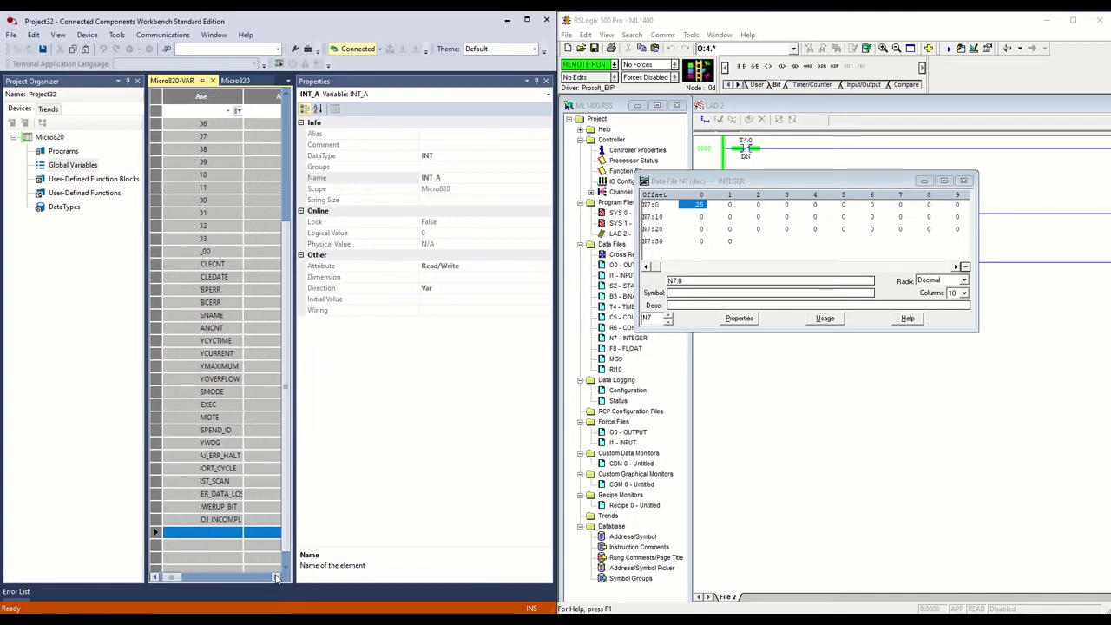
pyautogui.click(156, 577)
pyautogui.click(178, 532)
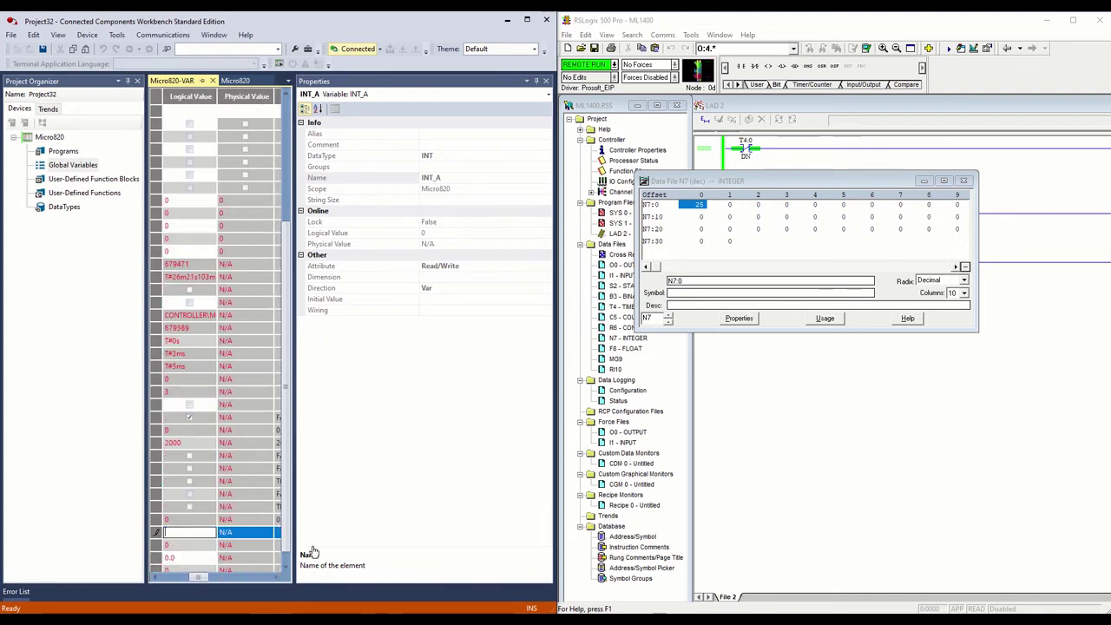
pyautogui.write('50')
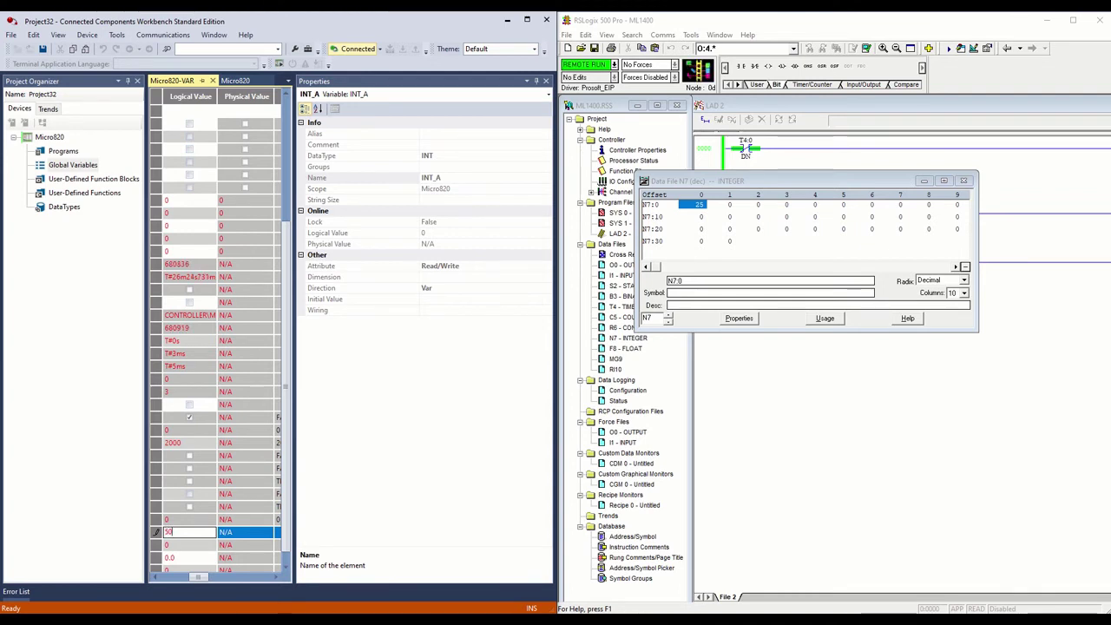
pyautogui.press('Return')
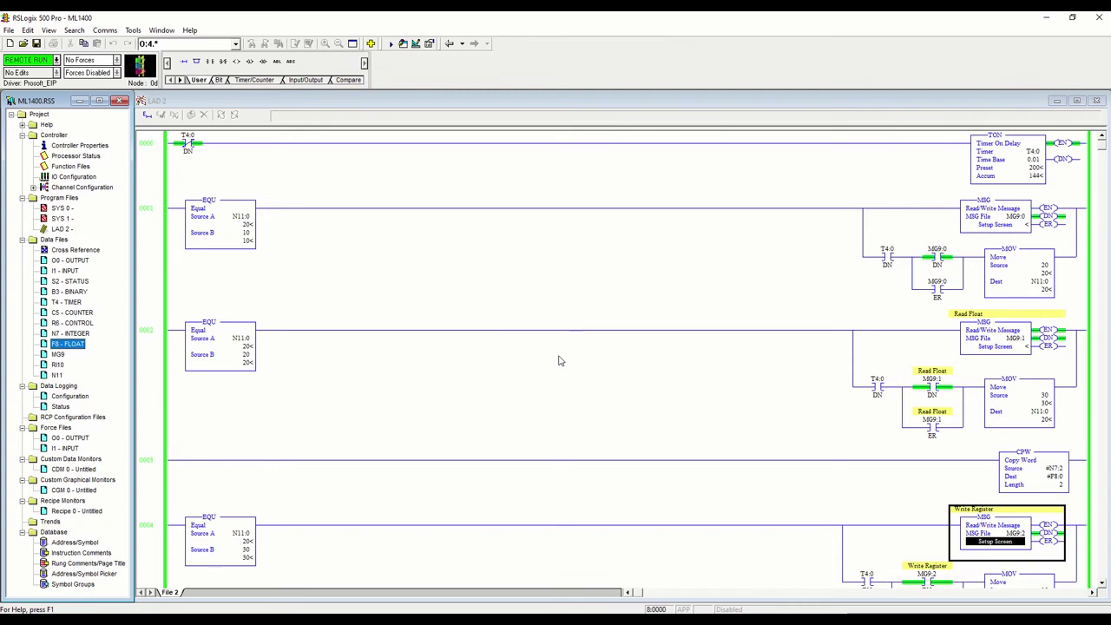
# - Examine the expanded ladder program in LAD 2, from the timer rung through the rungs that sequence the MSG instructions
pyautogui.scroll(-1, 645, 289)
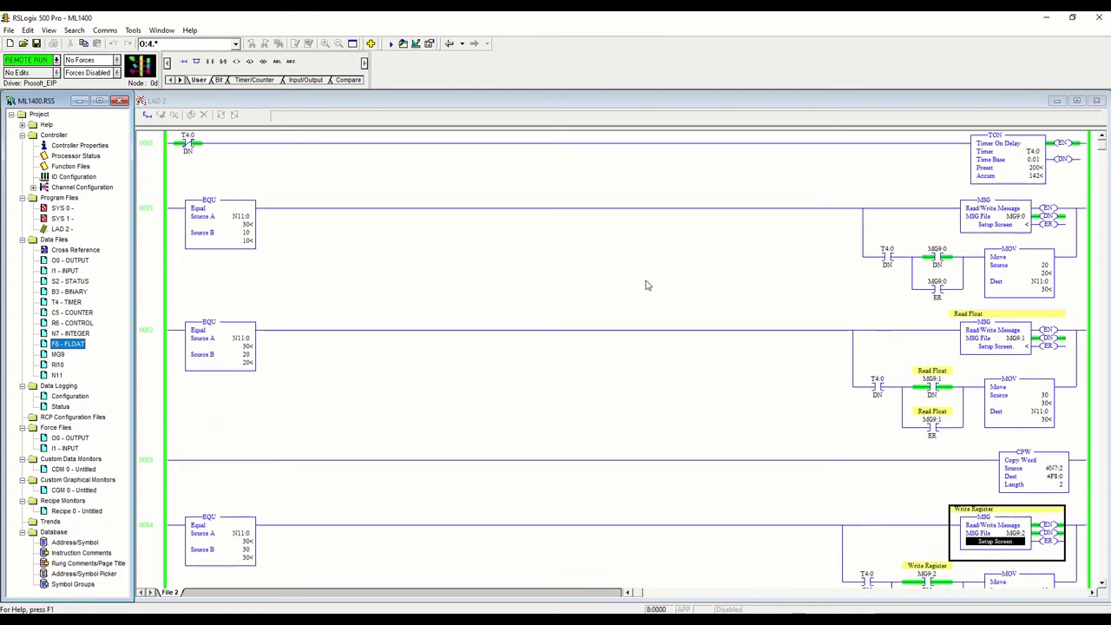
pyautogui.scroll(1, 646, 289)
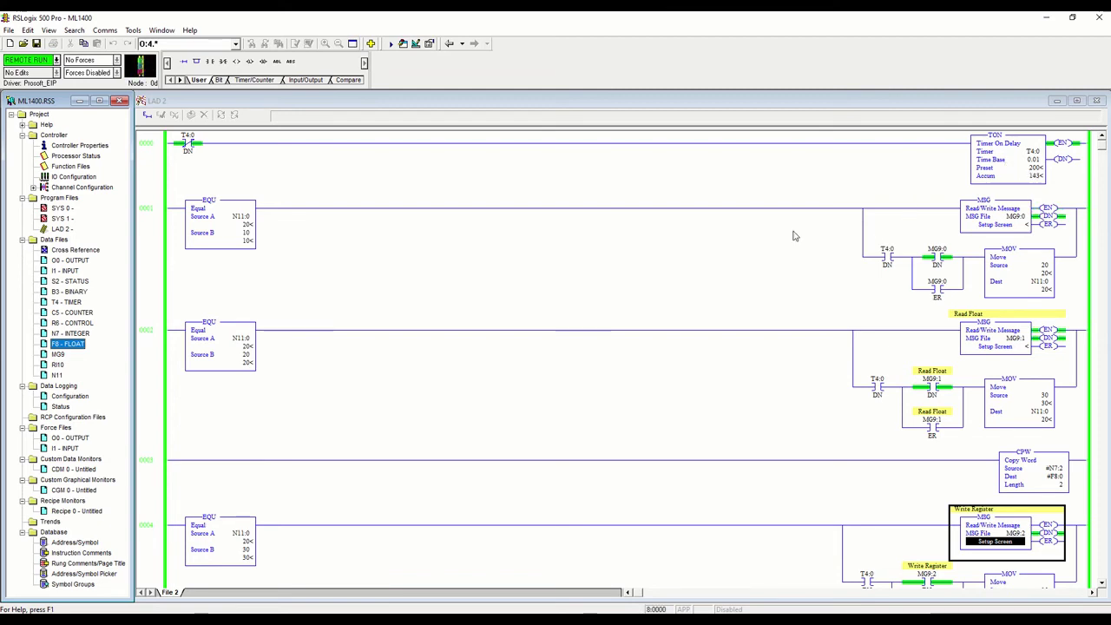
pyautogui.scroll(-2, 428, 216)
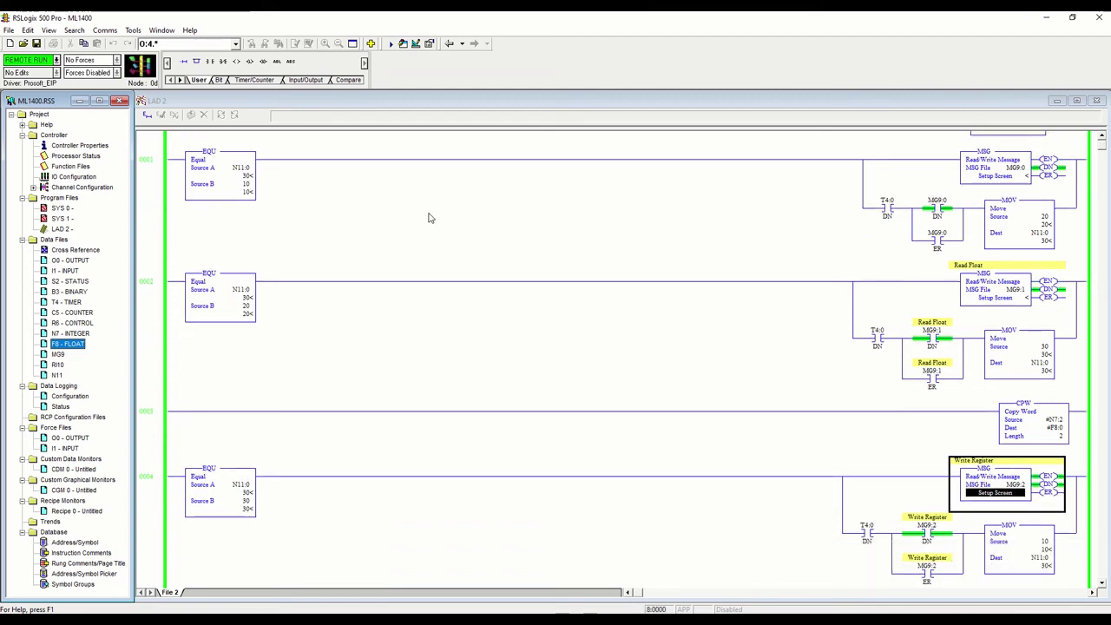
pyautogui.scroll(1, 428, 218)
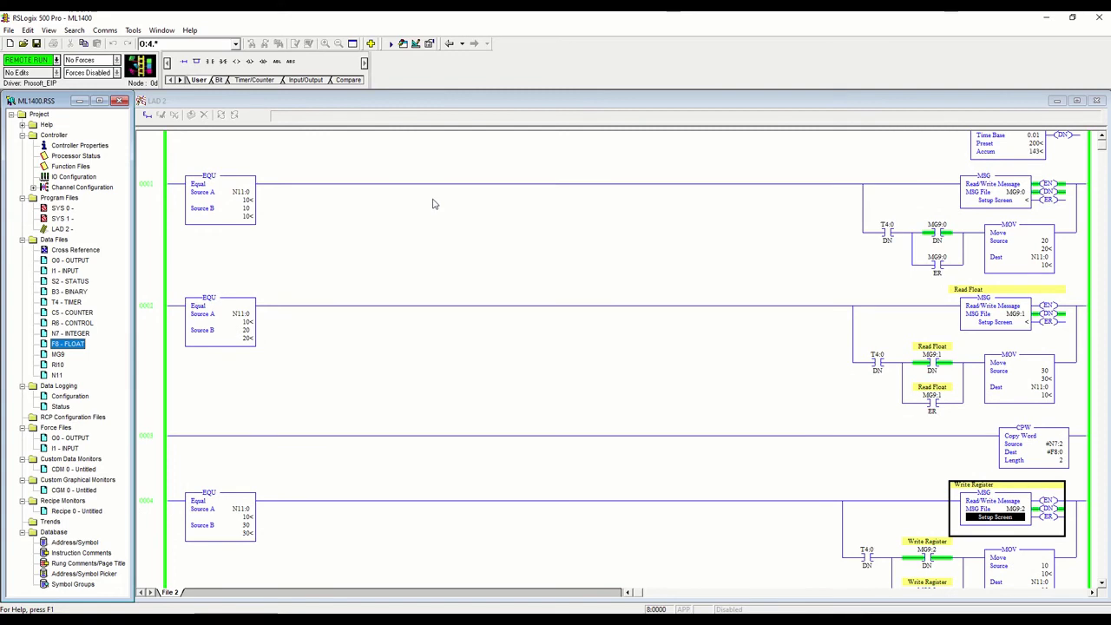
pyautogui.scroll(1, 632, 245)
pyautogui.scroll(-1, 635, 251)
pyautogui.scroll(1, 736, 260)
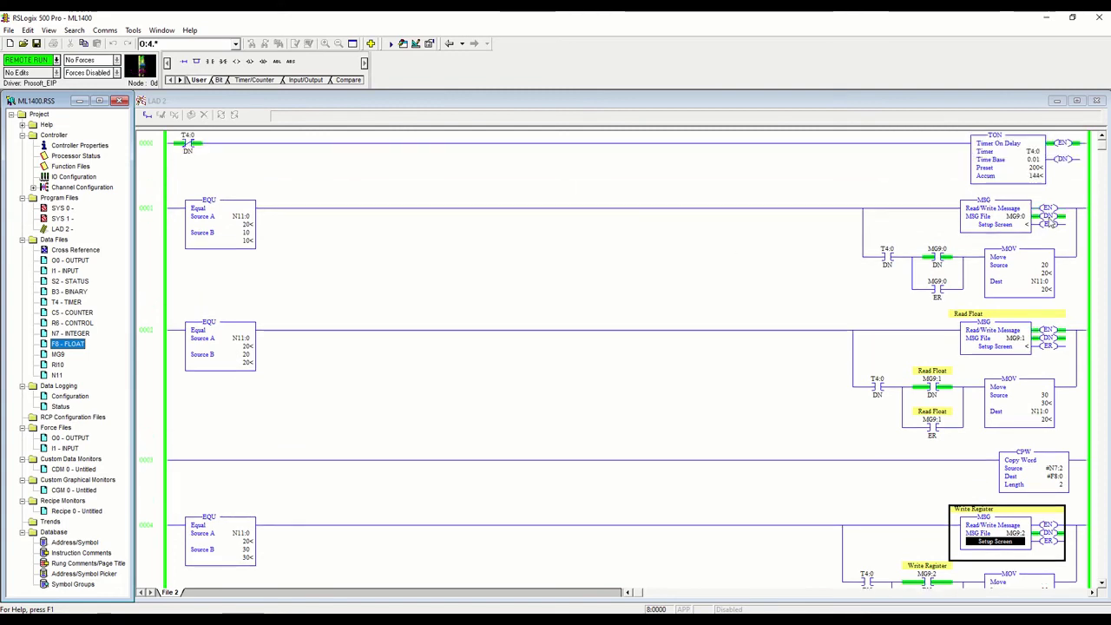
# - Examine the EQU comparison of N11:0 on rung 1, the MOV sequencing branches and the T4:0 timer rung's preset
pyautogui.click(242, 219)
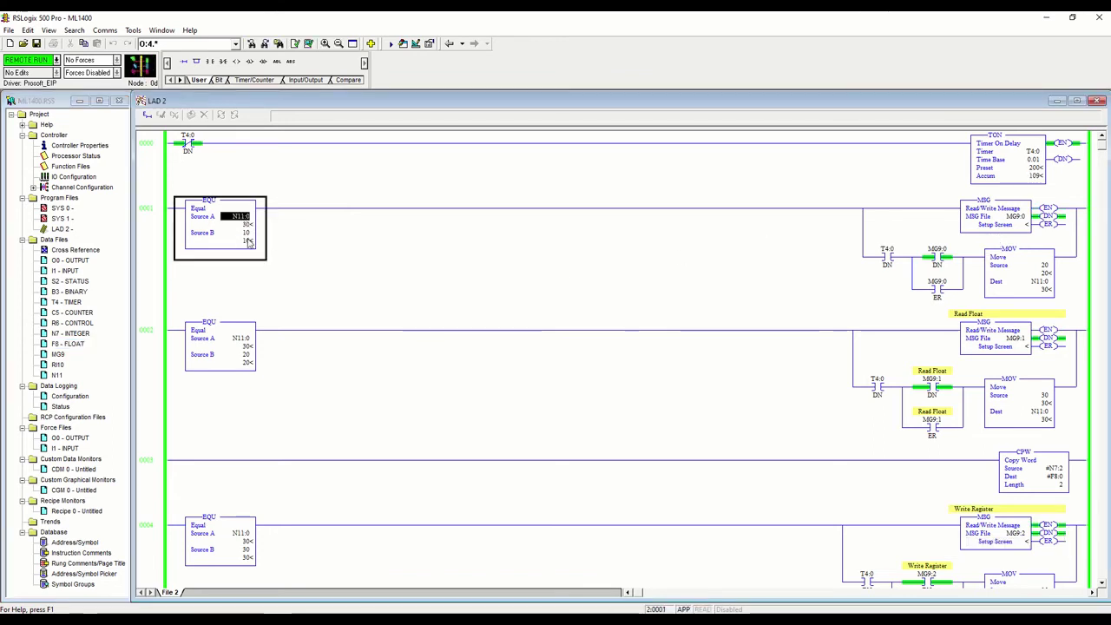
pyautogui.click(248, 241)
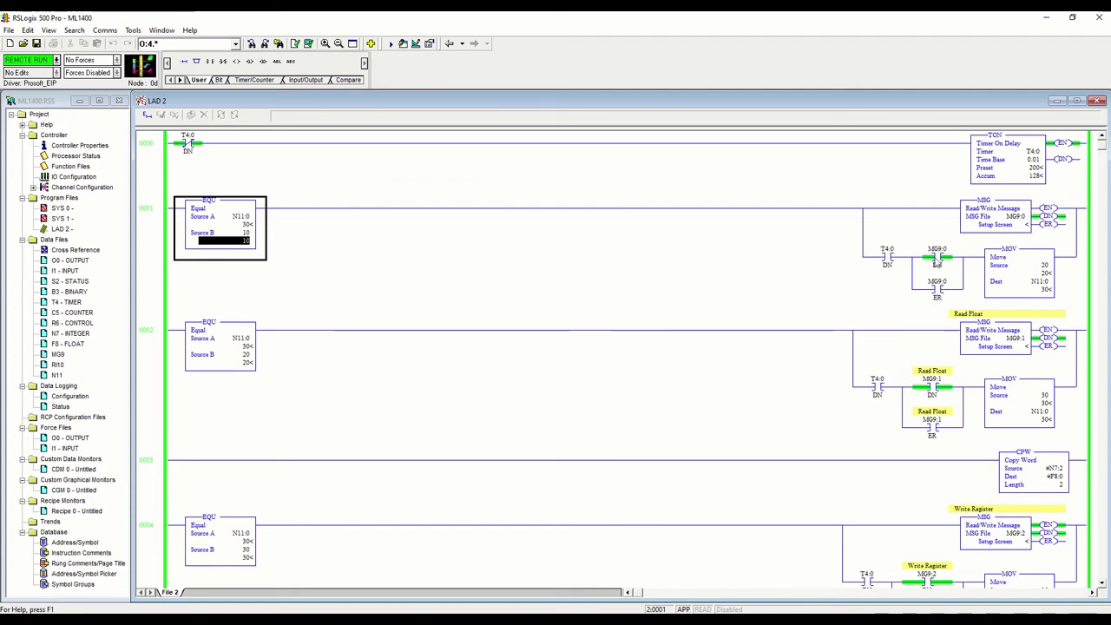
pyautogui.scroll(-1, 521, 312)
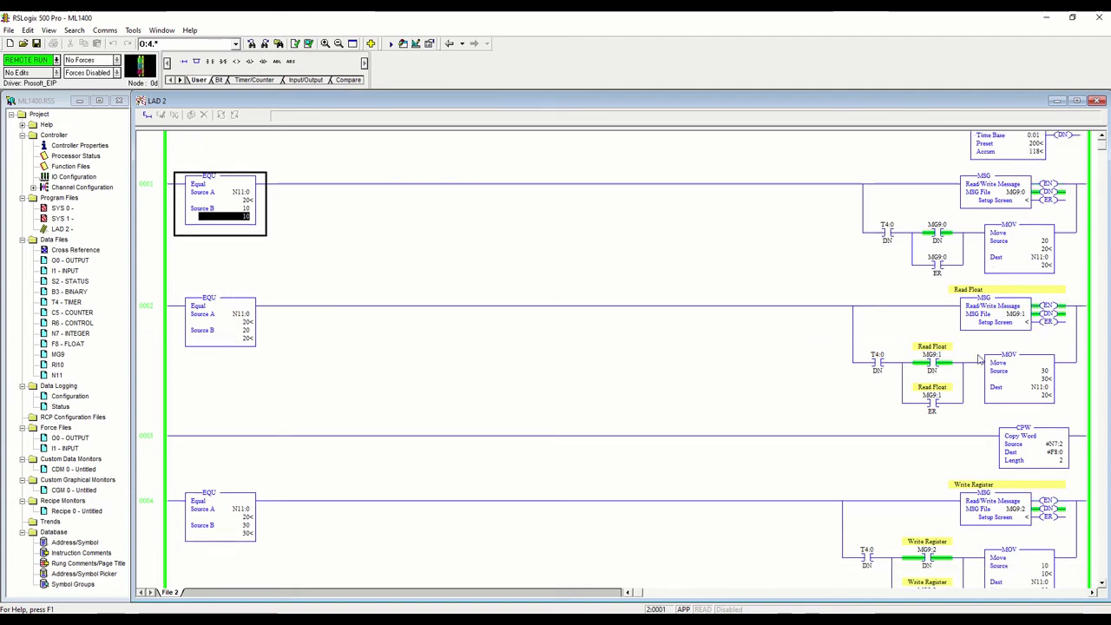
pyautogui.scroll(-2, 992, 384)
pyautogui.scroll(3, 992, 507)
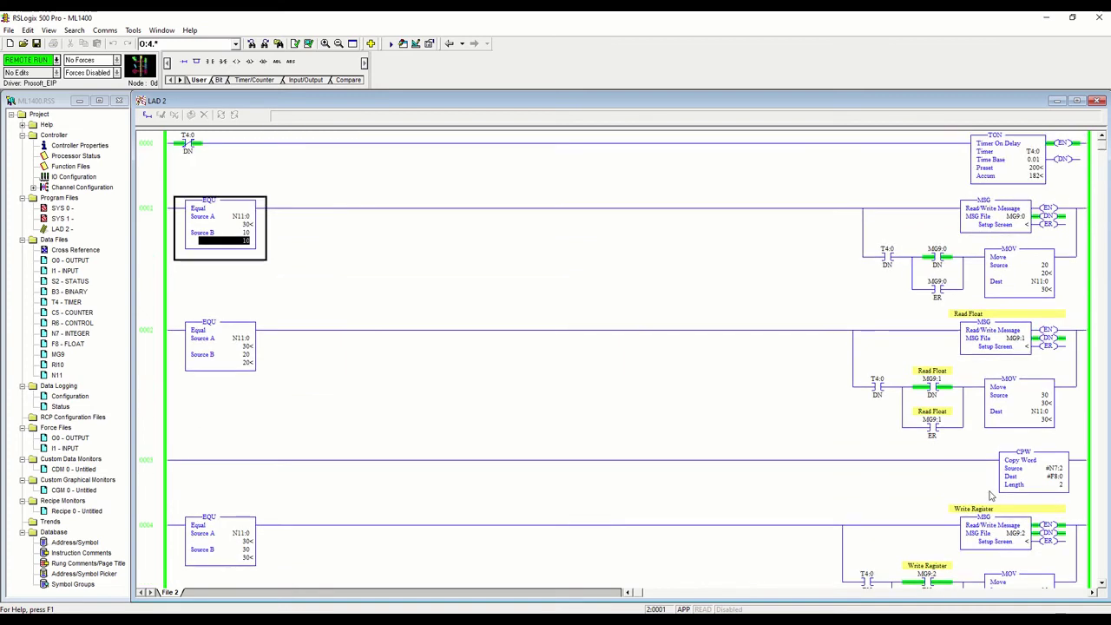
pyautogui.click(1034, 169)
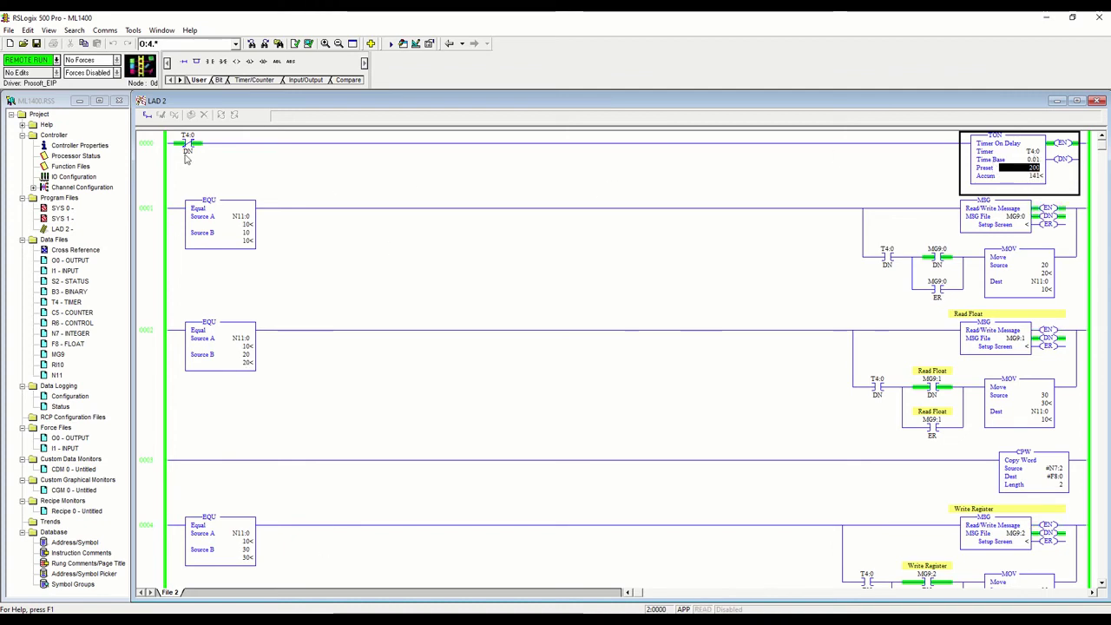
pyautogui.click(157, 153)
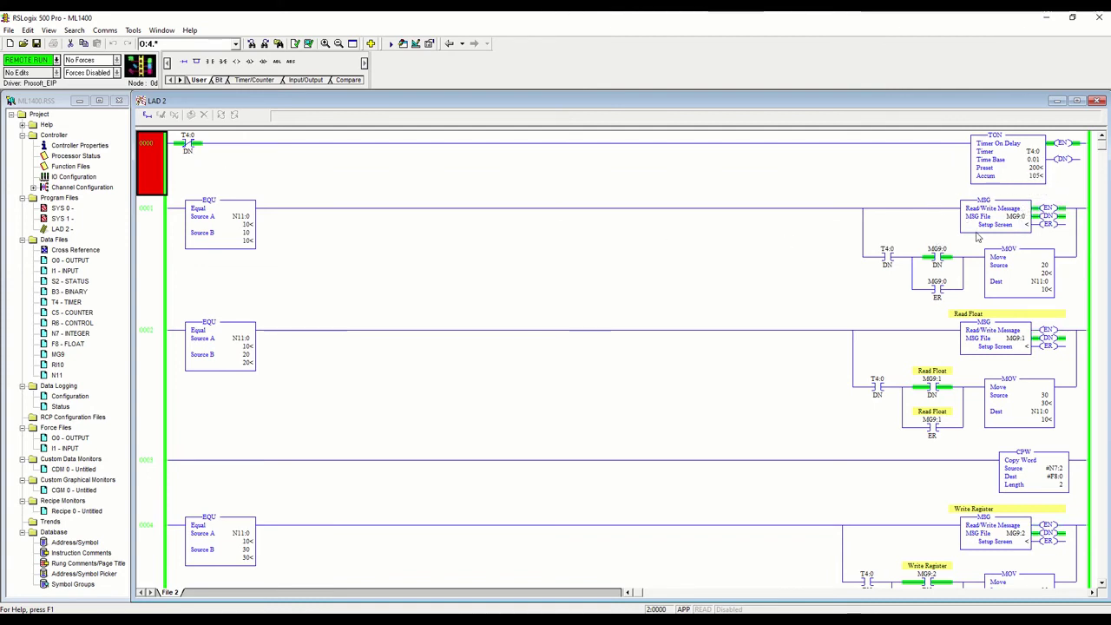
pyautogui.scroll(-1, 979, 248)
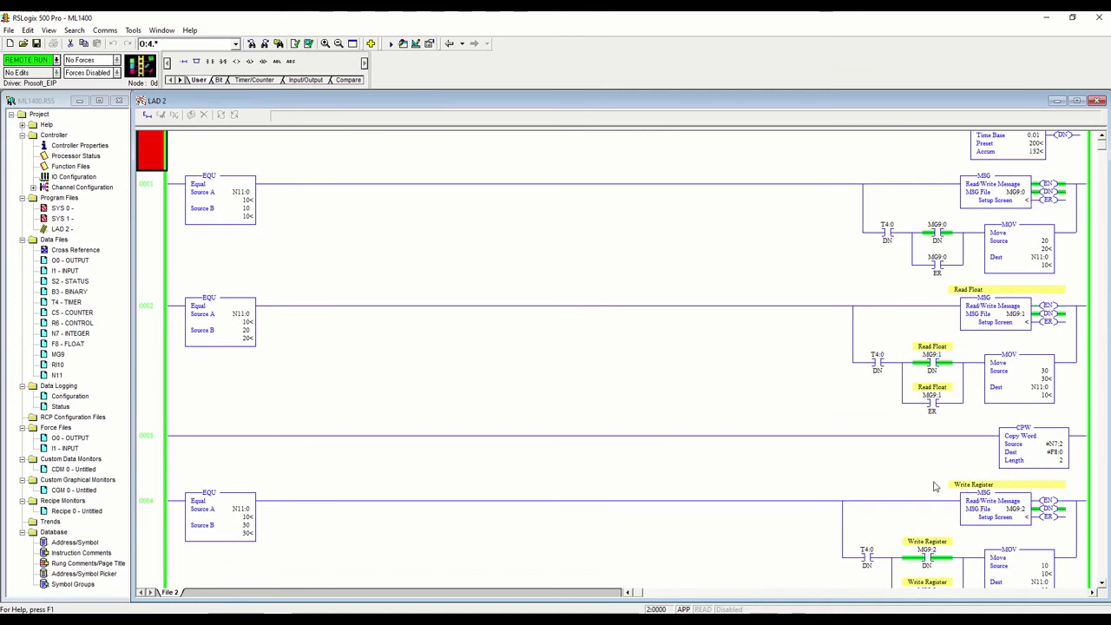
pyautogui.scroll(1, 622, 230)
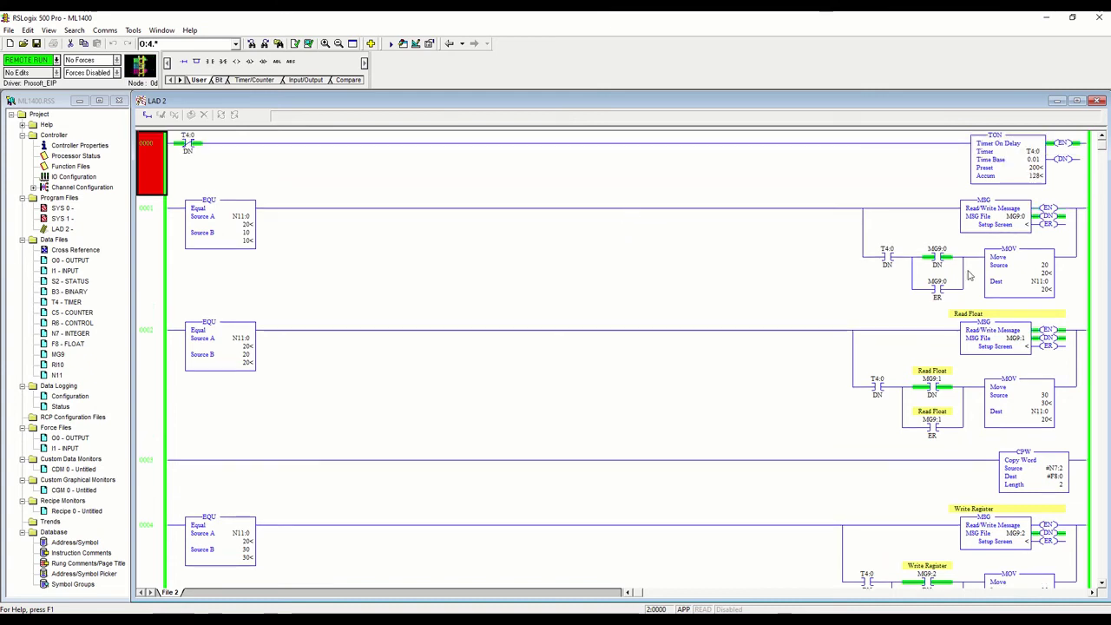
# - Review the setup screens of the MG9:0 message and the Read Float message MG9:1, closing each one
pyautogui.click(990, 225)
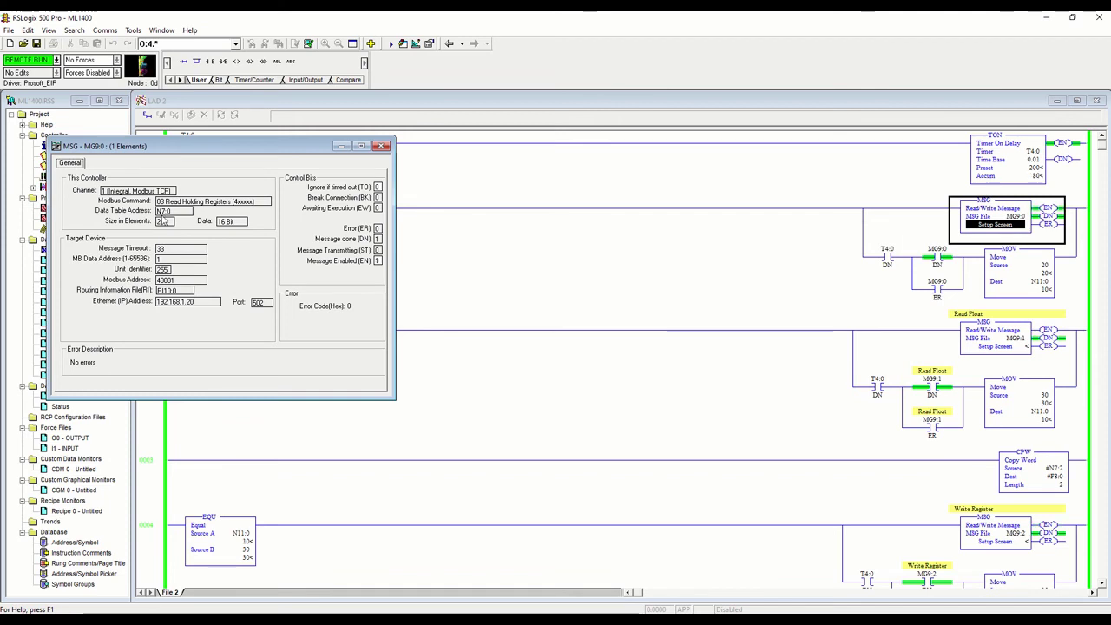
pyautogui.write('2')
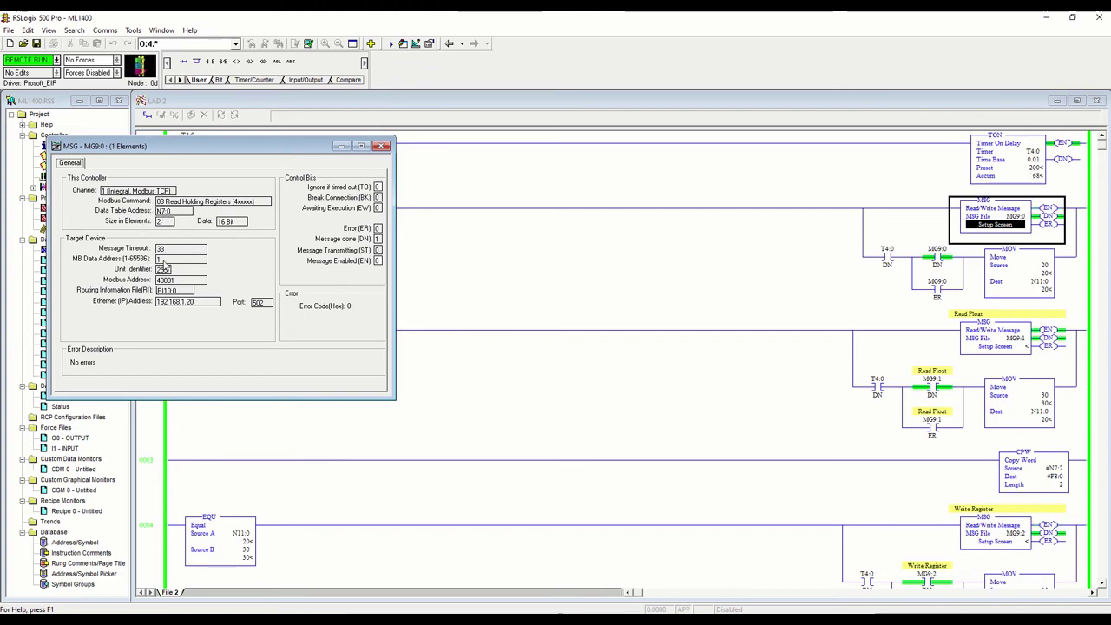
pyautogui.click(381, 147)
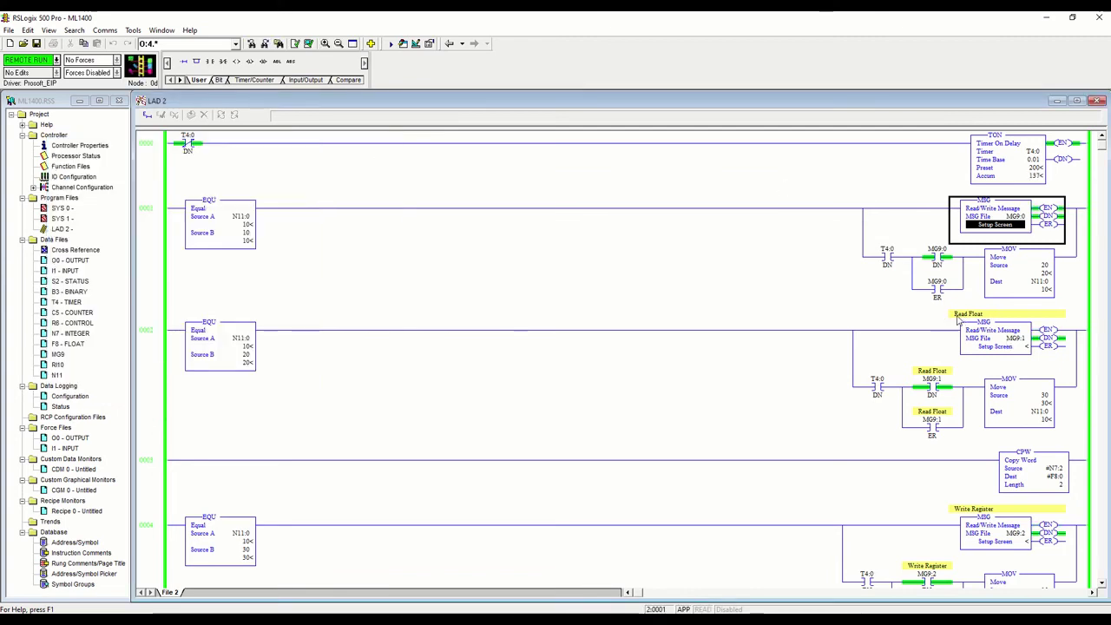
pyautogui.click(1006, 348)
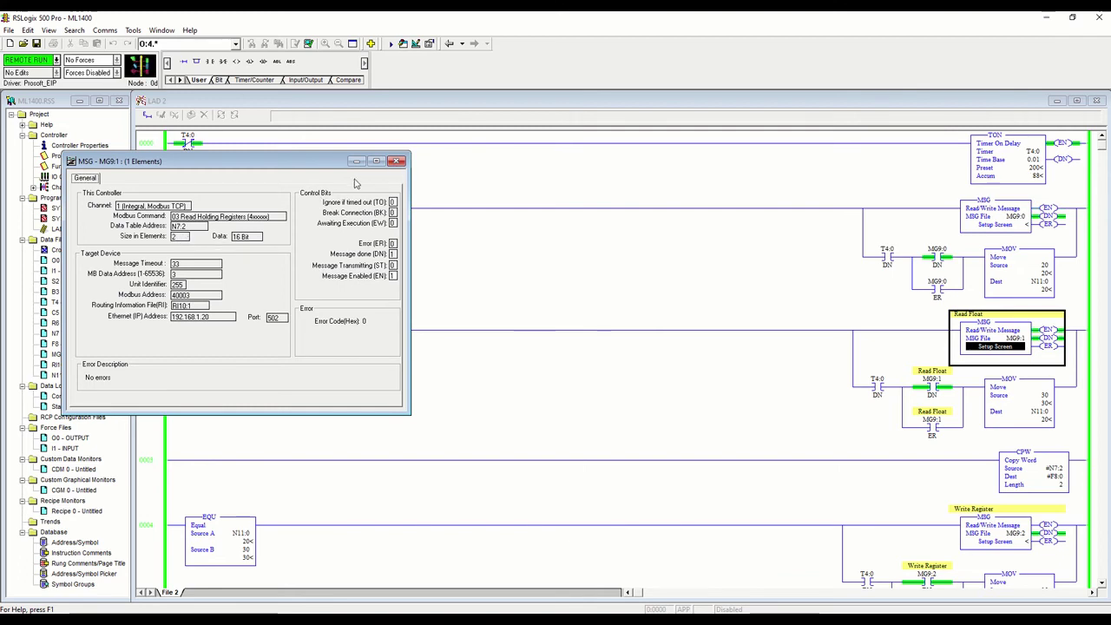
pyautogui.click(396, 162)
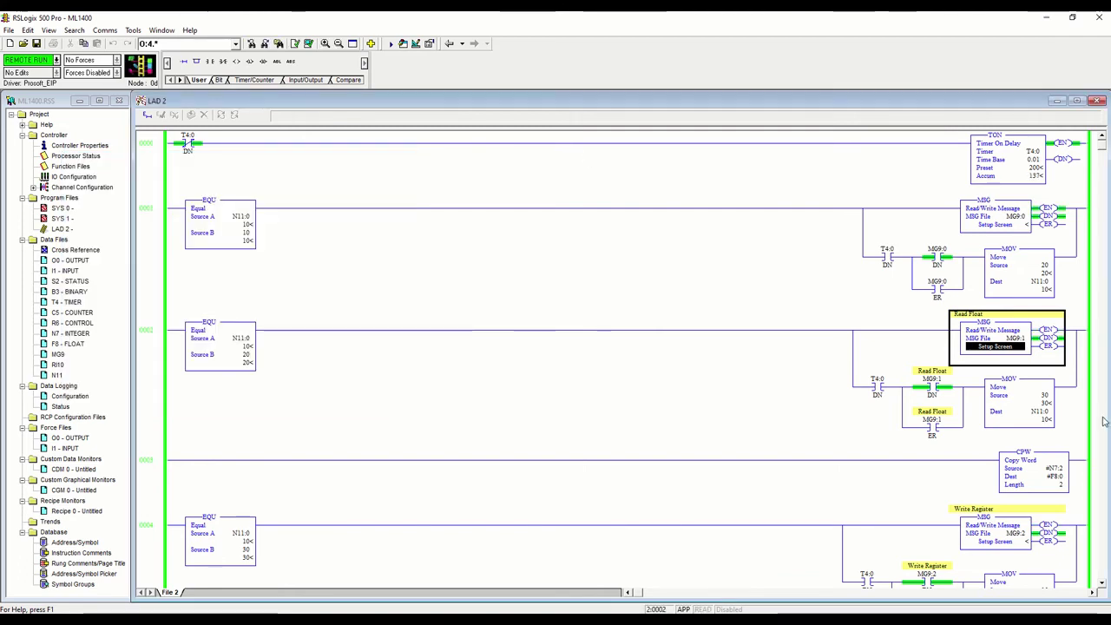
# - Review the Copy Word rung and the setup screen of the Write Register message MG9:2
pyautogui.scroll(-1, 1010, 414)
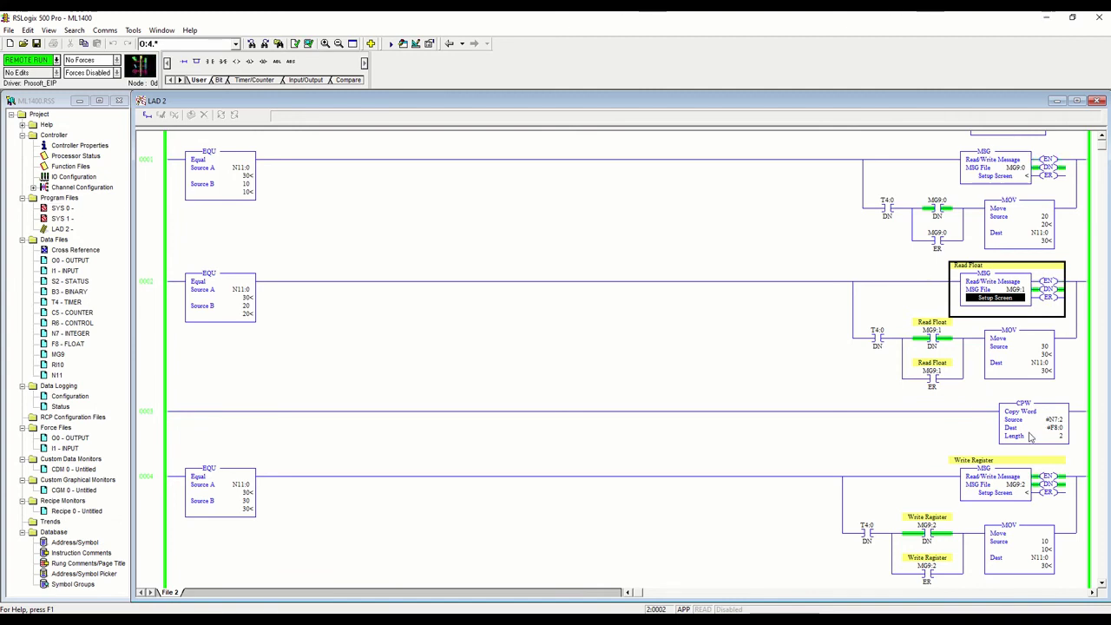
pyautogui.scroll(-1, 864, 379)
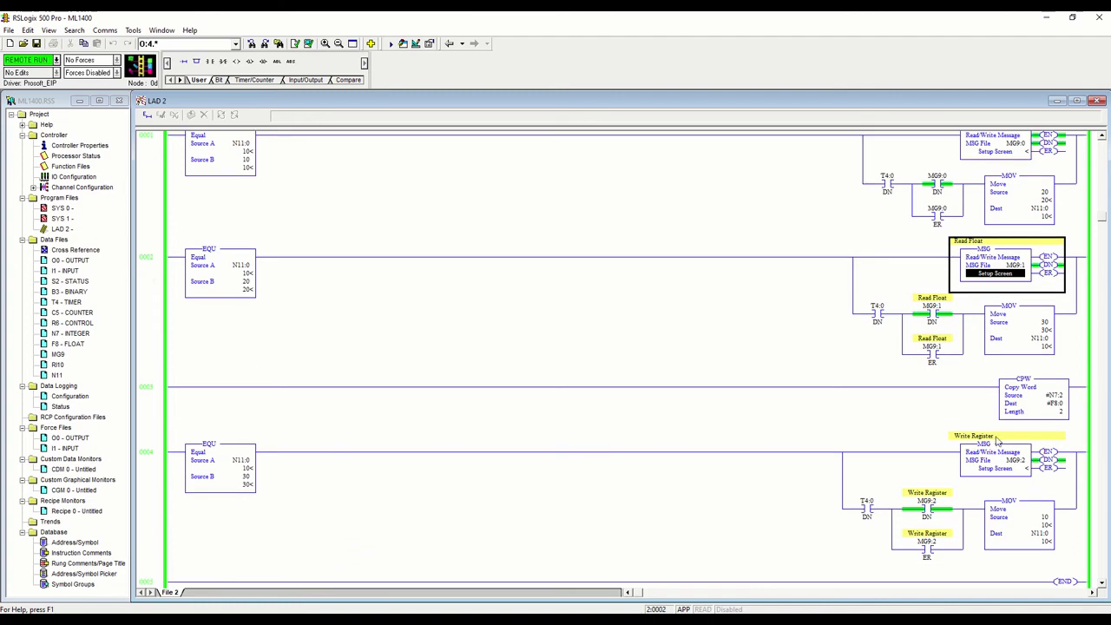
pyautogui.doubleClick(995, 470)
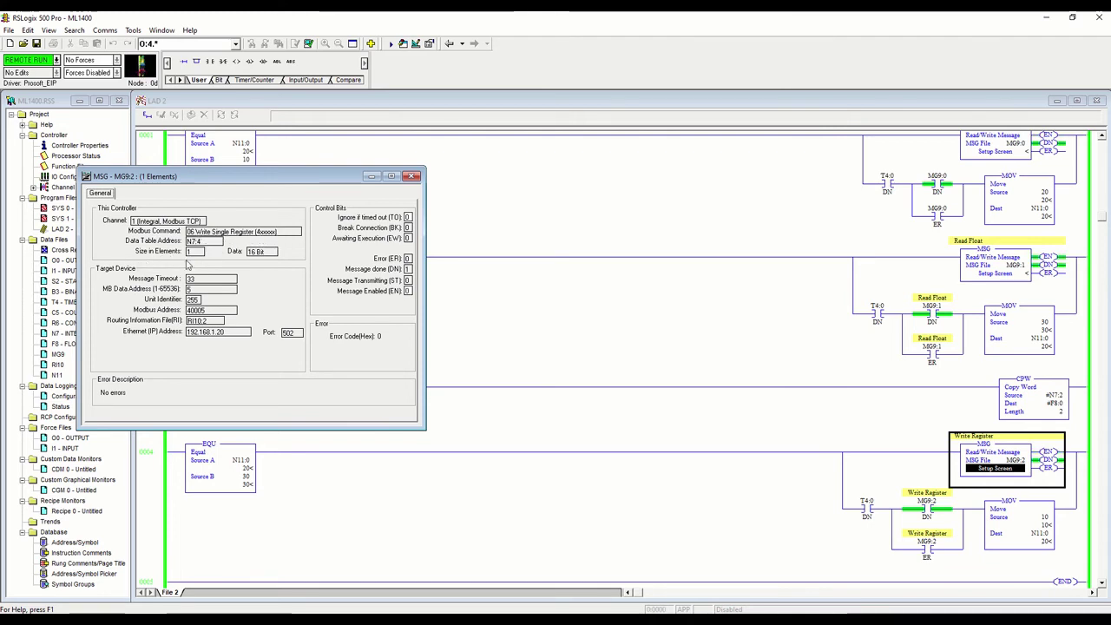
pyautogui.click(412, 178)
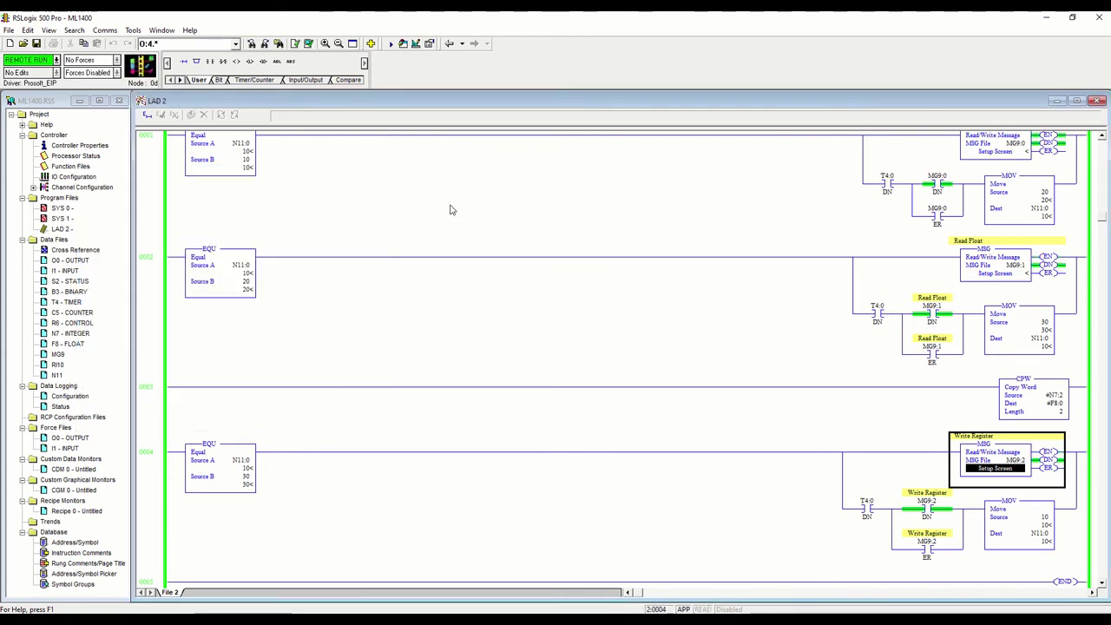
# - Open integer data file N7 and float data file F8, placing the F8 window below N7
pyautogui.scroll(3, 815, 302)
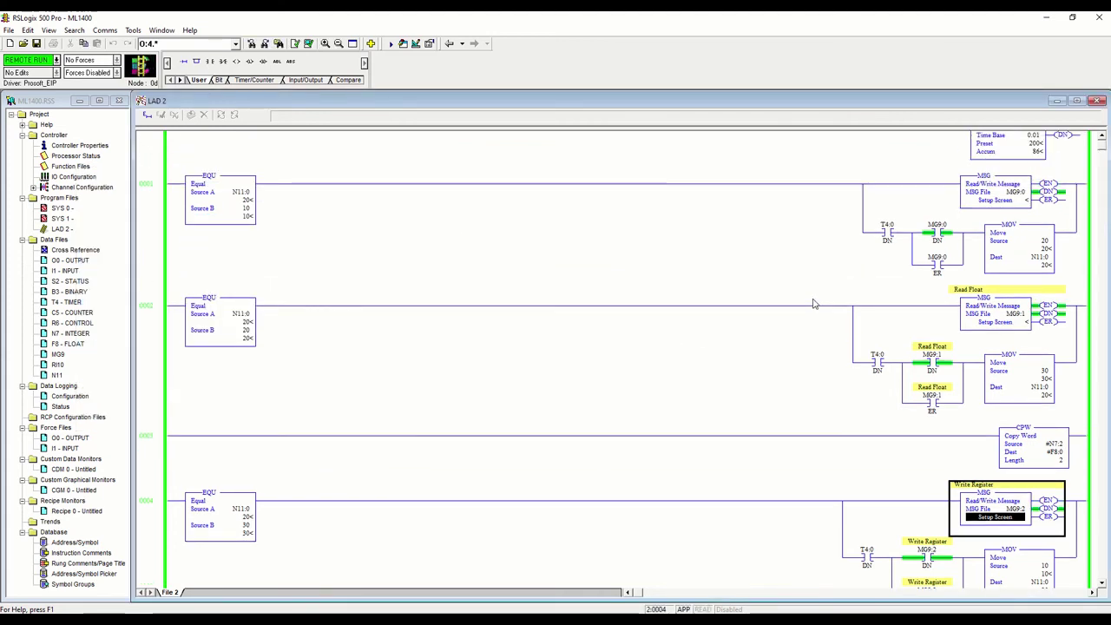
pyautogui.scroll(-1, 815, 304)
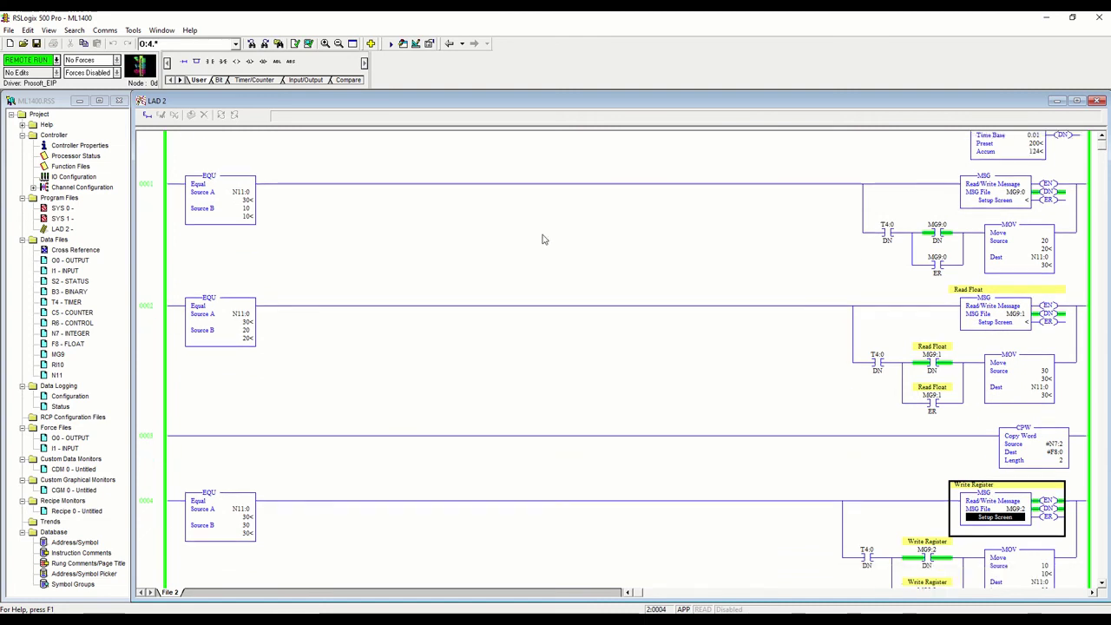
pyautogui.click(77, 336)
pyautogui.doubleClick(77, 337)
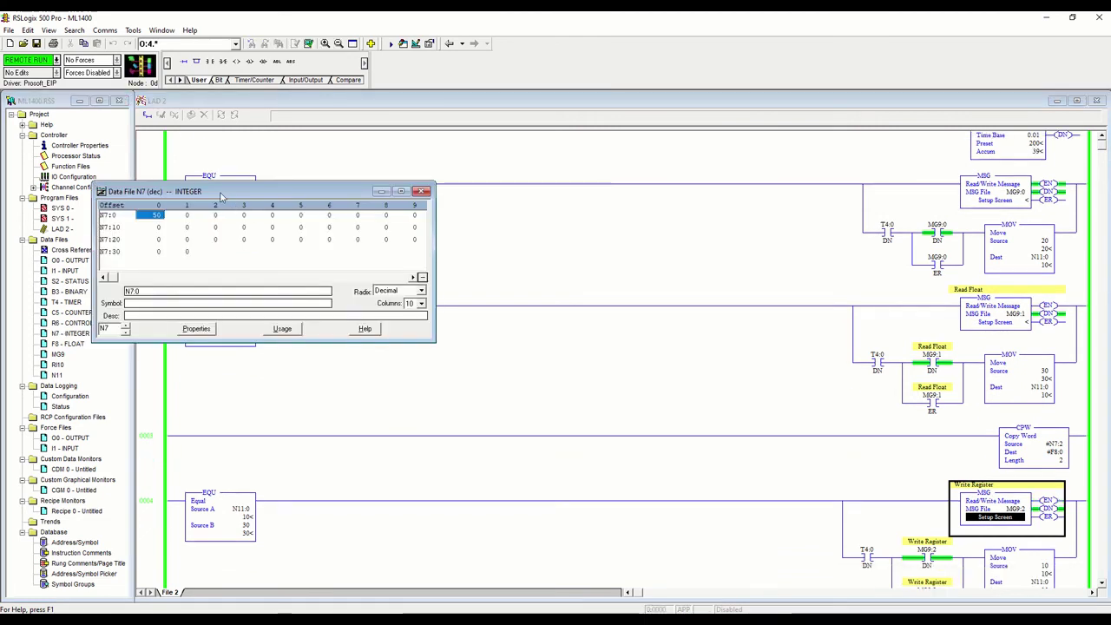
pyautogui.doubleClick(67, 344)
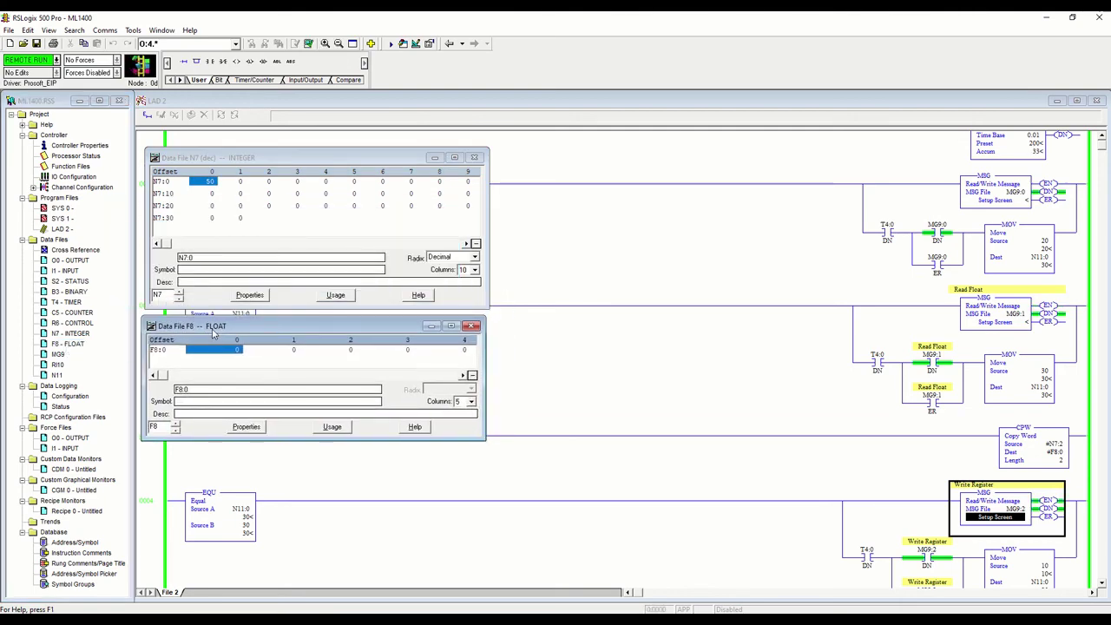
# - Place RSLogix 500 beside Connected Components Workbench and check the Micro820's Modbus mapping of variables to register addresses
pyautogui.press('super+Right')
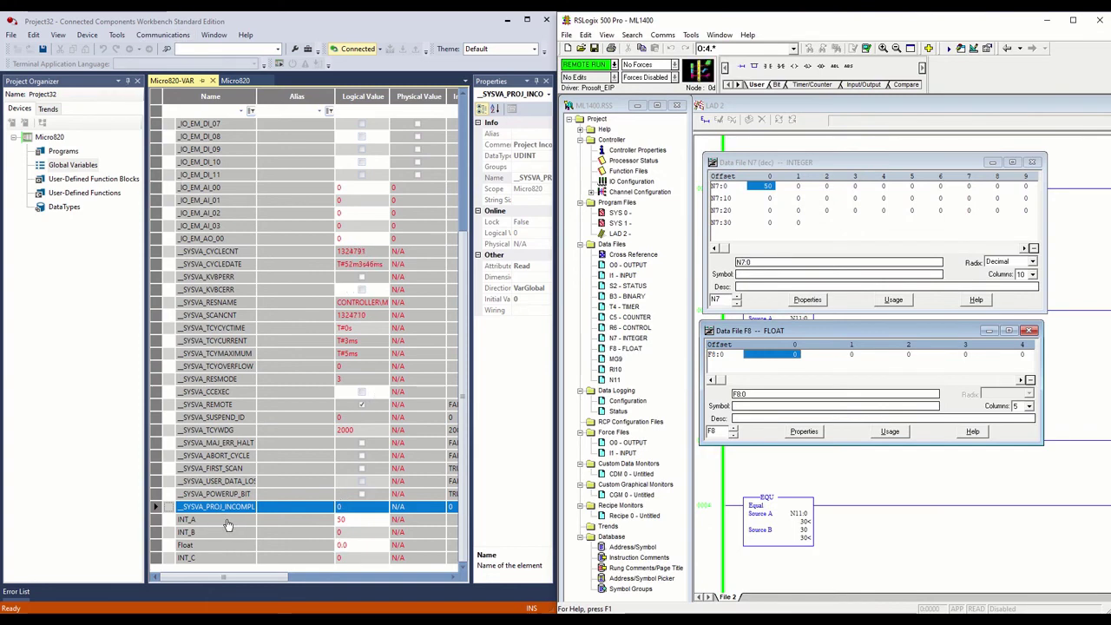
pyautogui.click(235, 80)
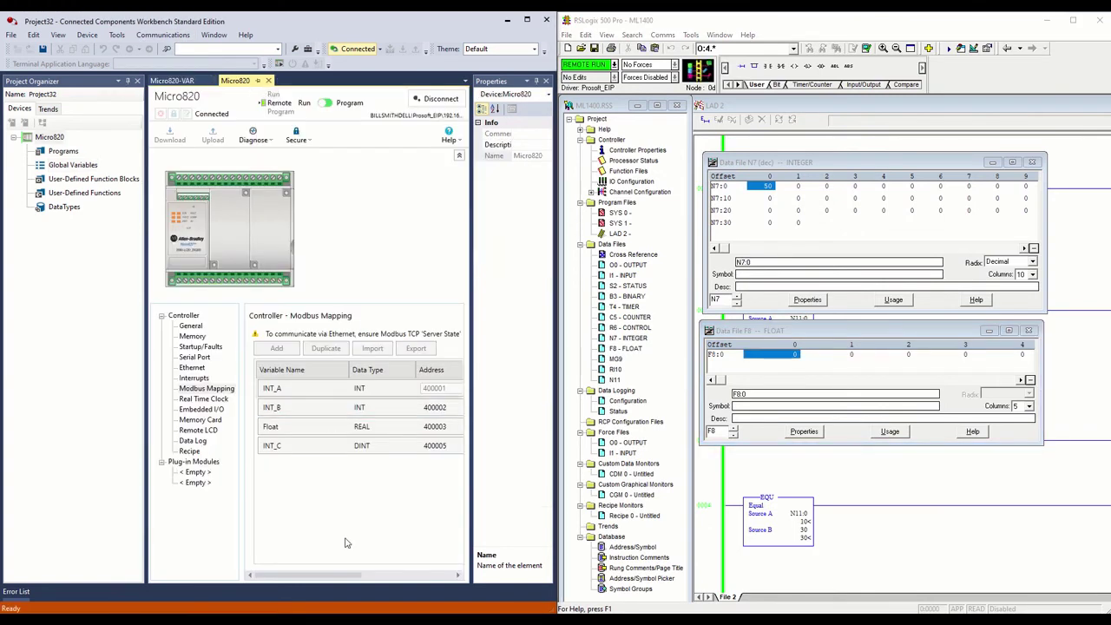
pyautogui.moveTo(330, 580); pyautogui.dragTo(309, 565)
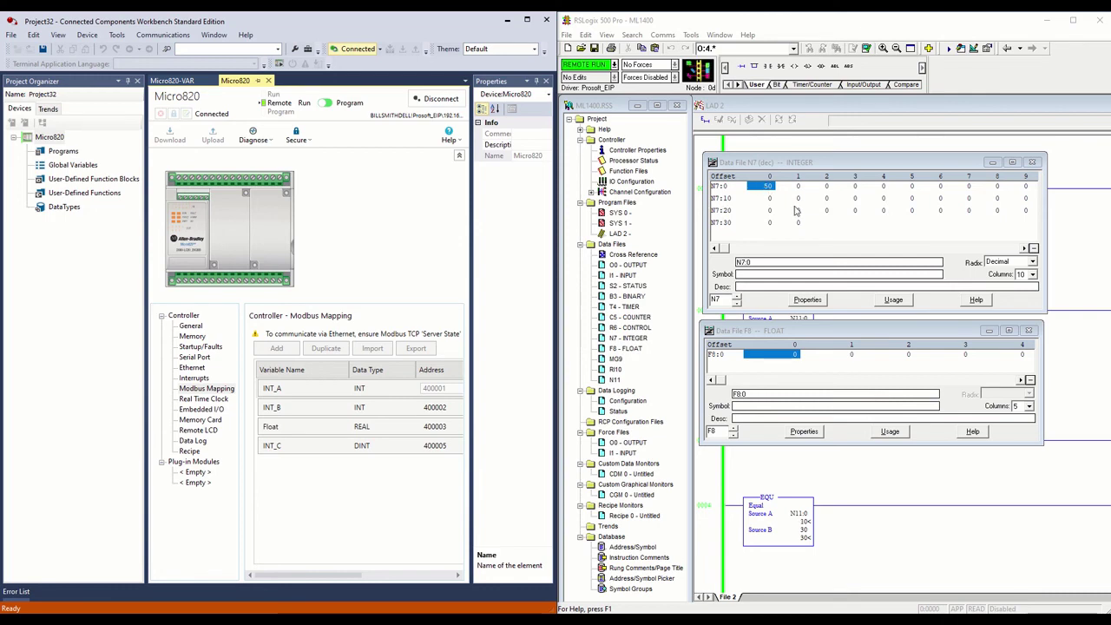
# - Examine the Modbus mapping table's data types and used addresses for INT_A, INT_B, Float and INT_C
pyautogui.click(269, 414)
pyautogui.moveTo(303, 576); pyautogui.dragTo(383, 584)
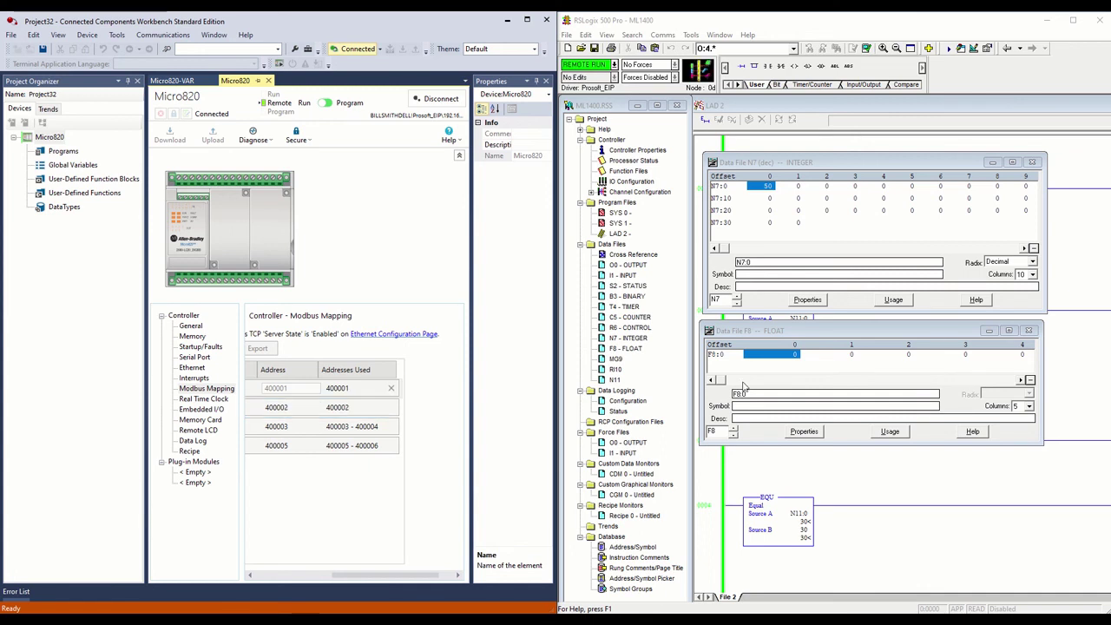
pyautogui.moveTo(362, 576); pyautogui.dragTo(283, 580)
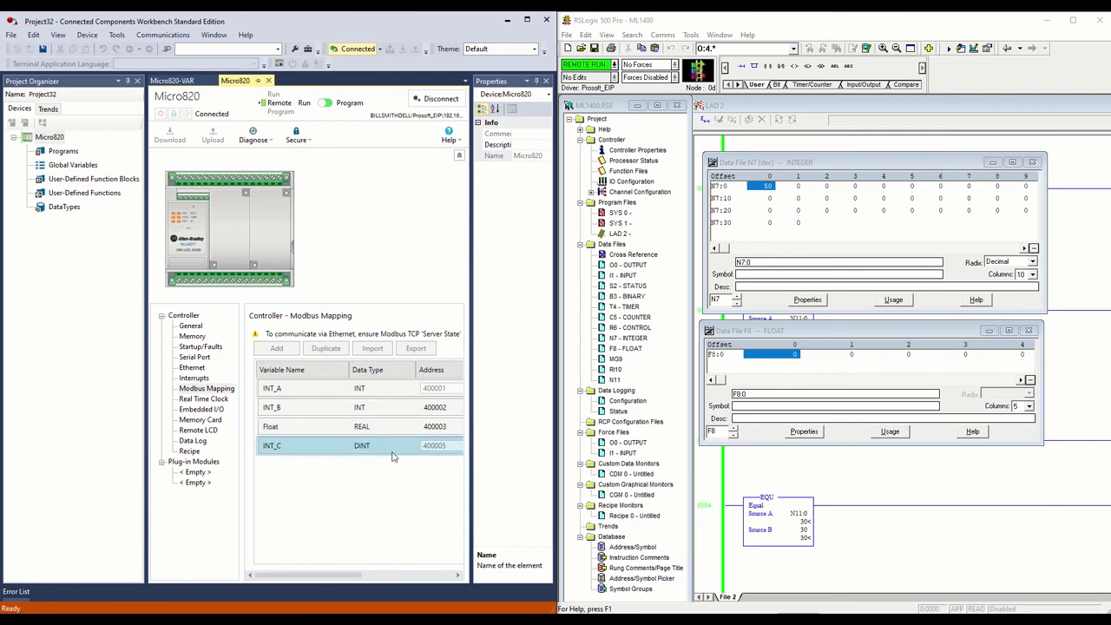
pyautogui.moveTo(324, 579); pyautogui.dragTo(369, 579)
pyautogui.click(430, 447)
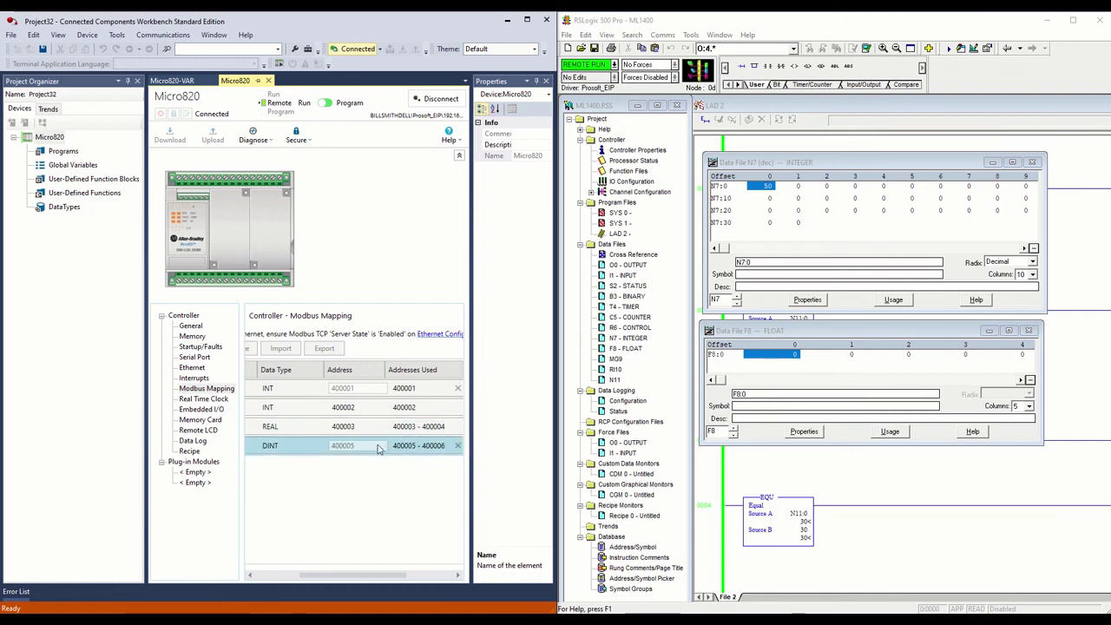
pyautogui.click(441, 462)
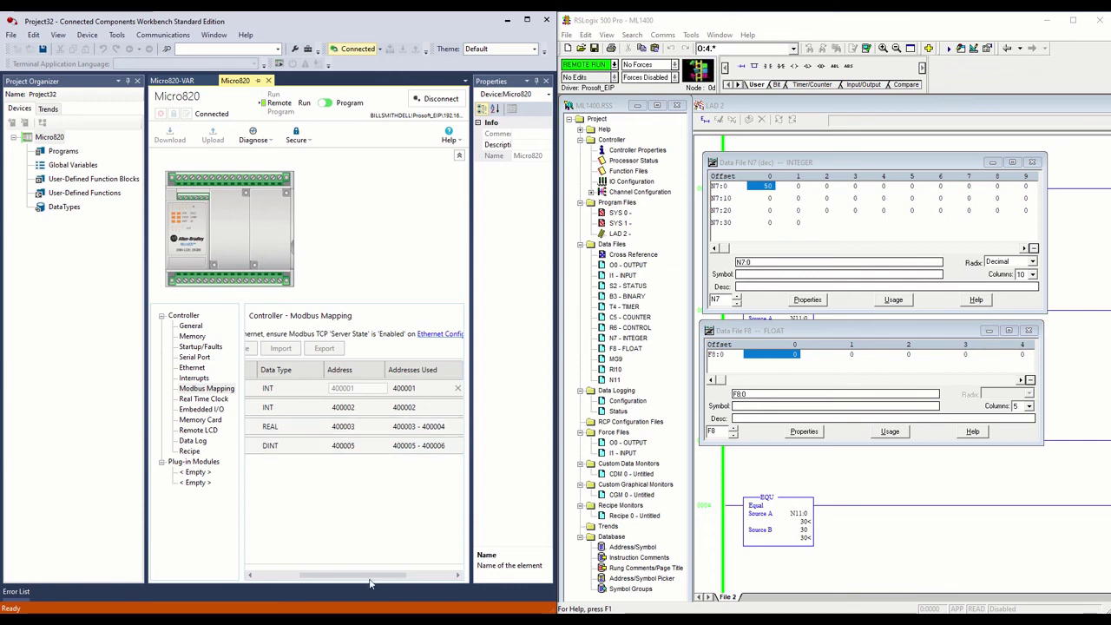
pyautogui.moveTo(372, 580); pyautogui.dragTo(324, 580)
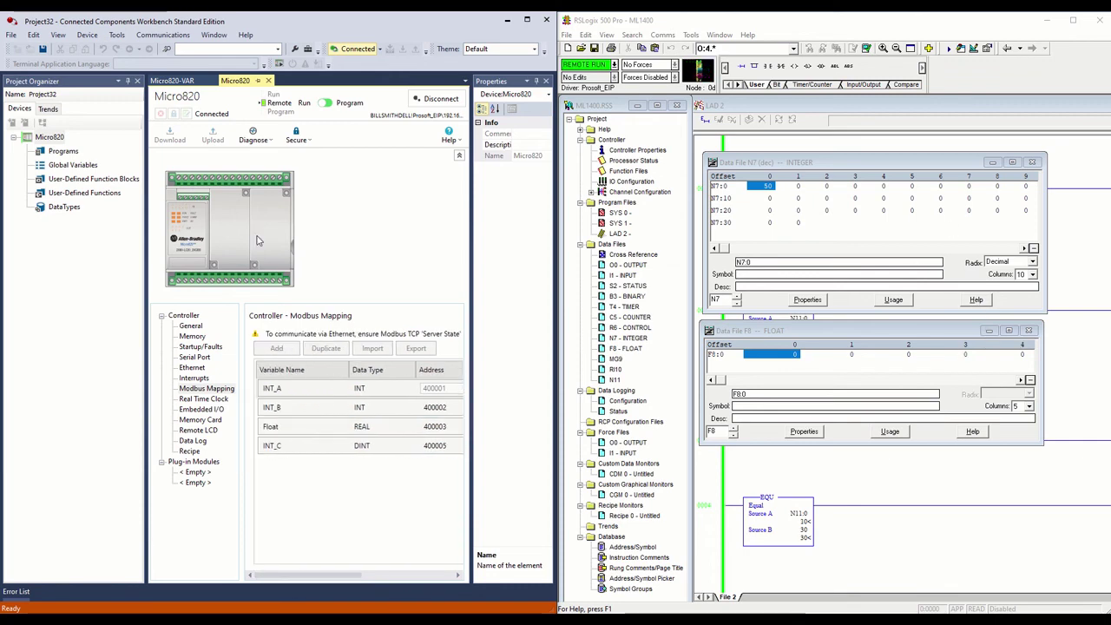
# - Set the logical value of INT_B to 25 in the Micro820's global variables
pyautogui.click(172, 80)
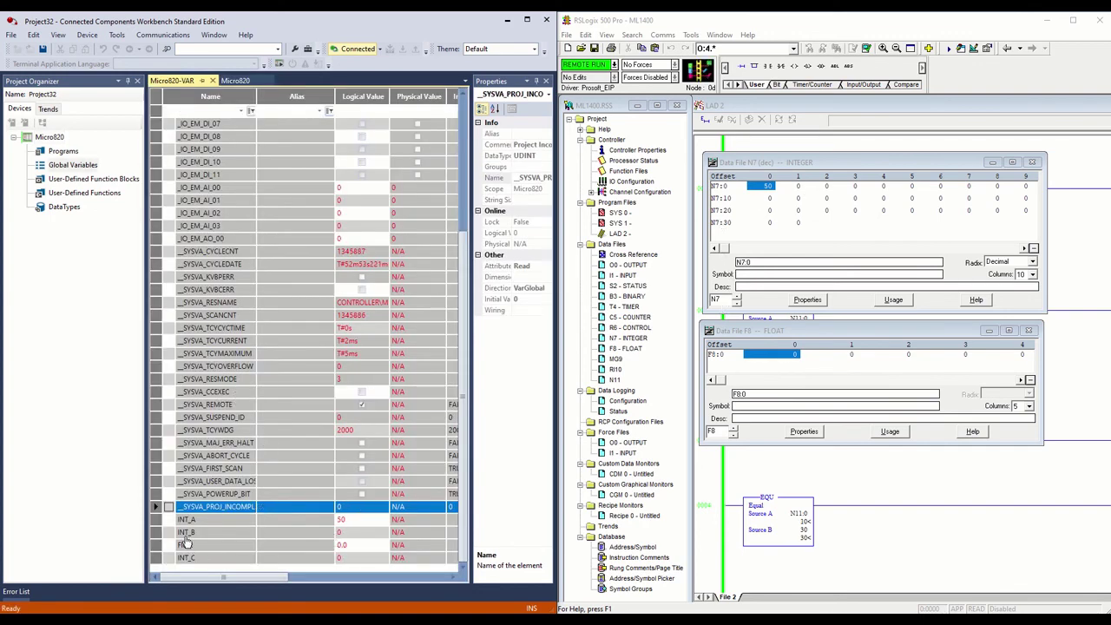
pyautogui.click(159, 533)
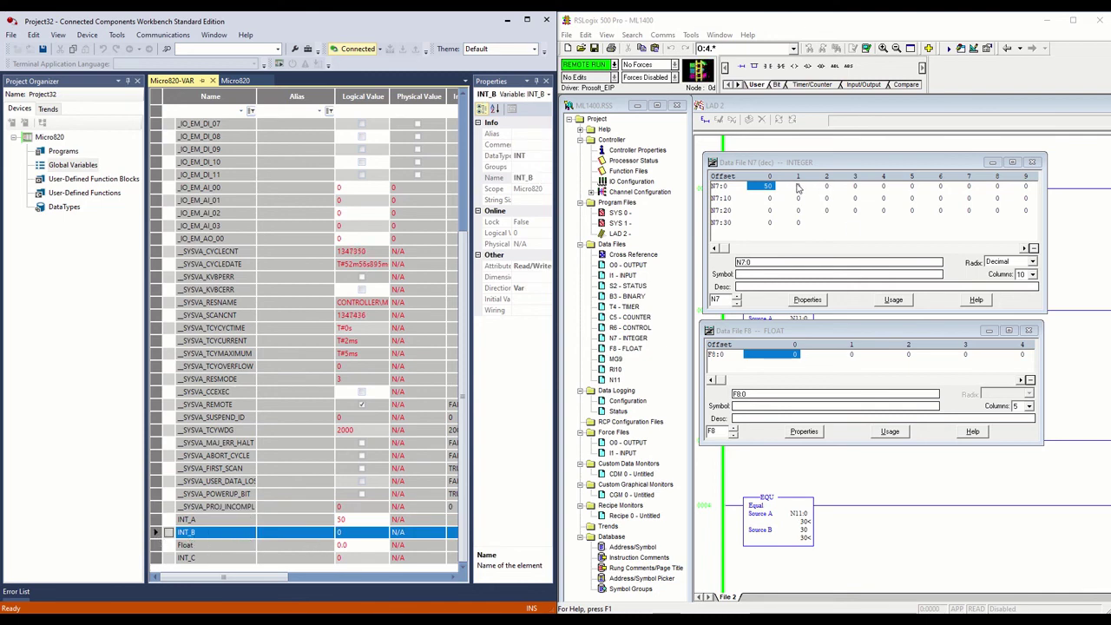
pyautogui.click(363, 533)
pyautogui.write('25')
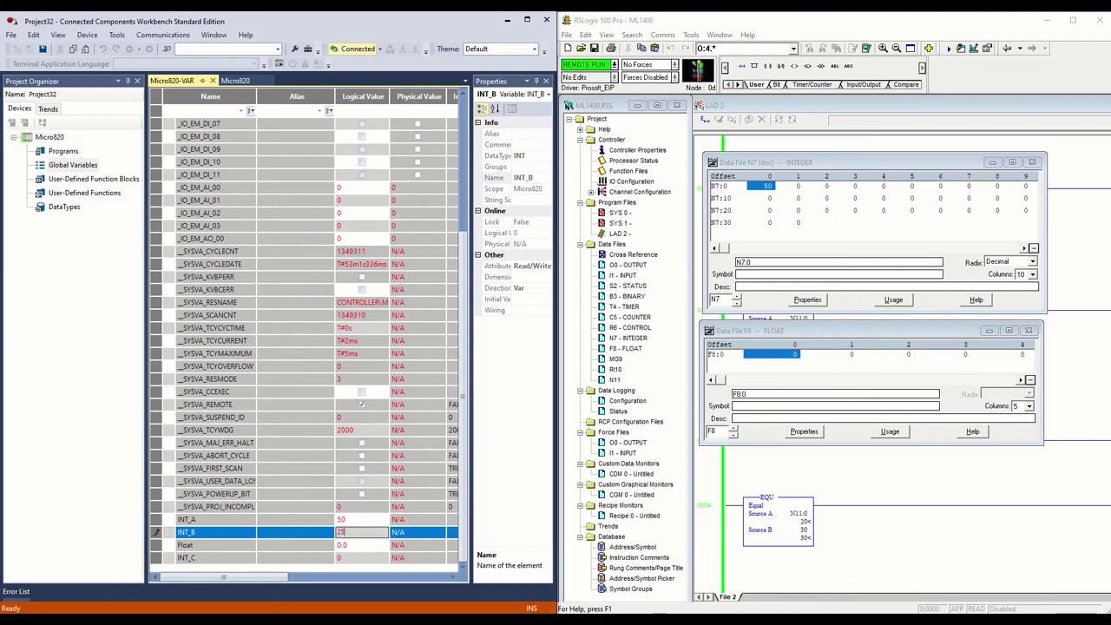
pyautogui.press('Return')
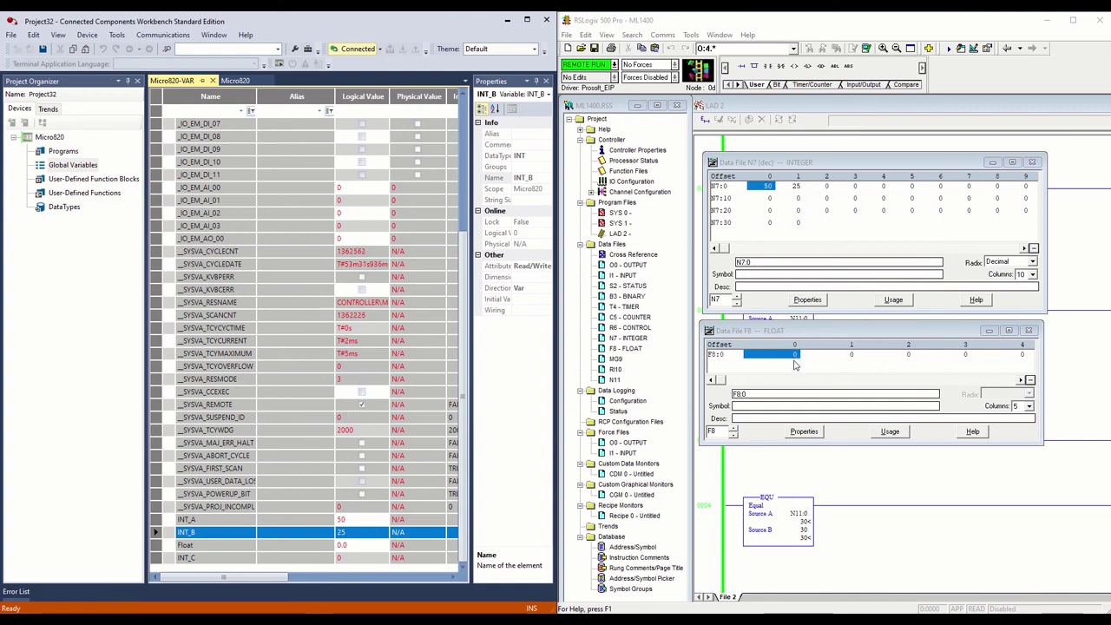
# - Set the logical value of the Float variable to 69.5 in the Micro820's global variables
pyautogui.click(358, 545)
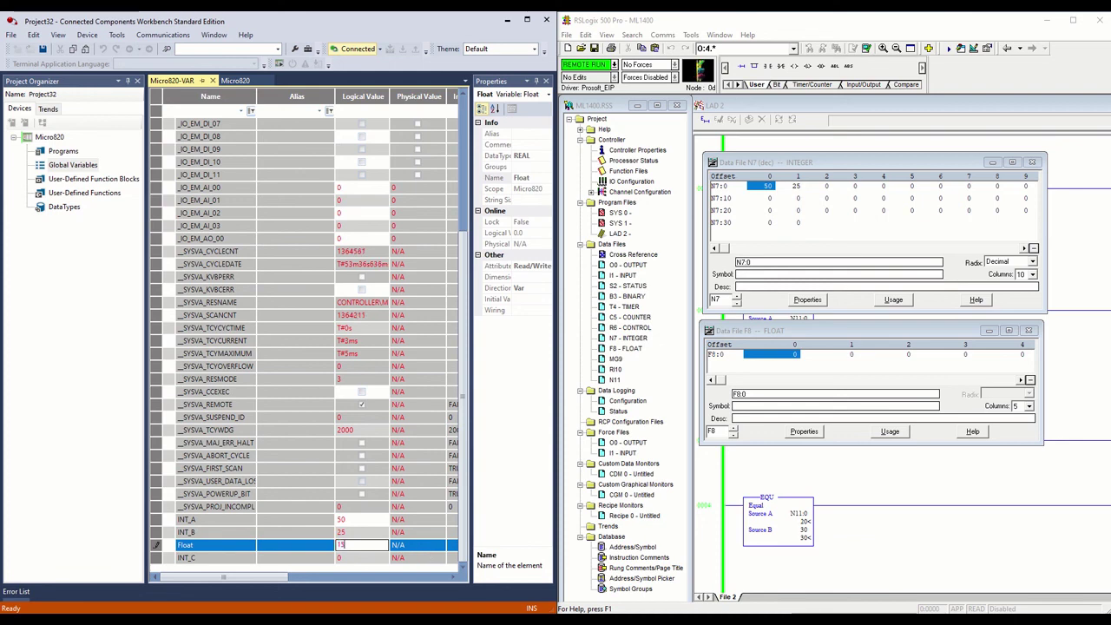
pyautogui.press('BackSpace')
pyautogui.write('69.5')
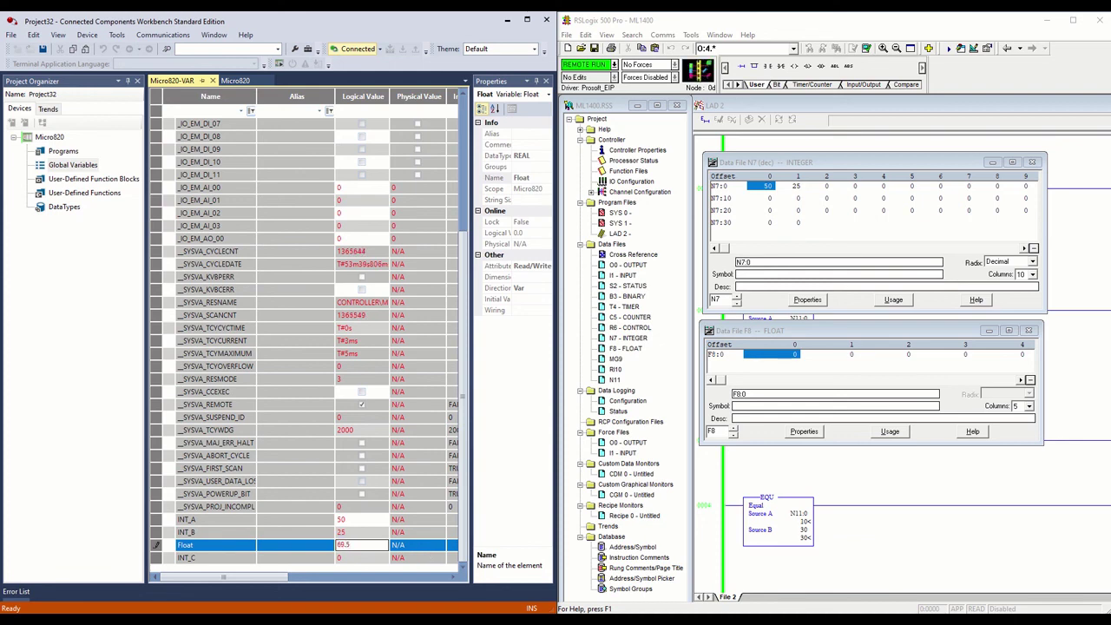
pyautogui.press('Return')
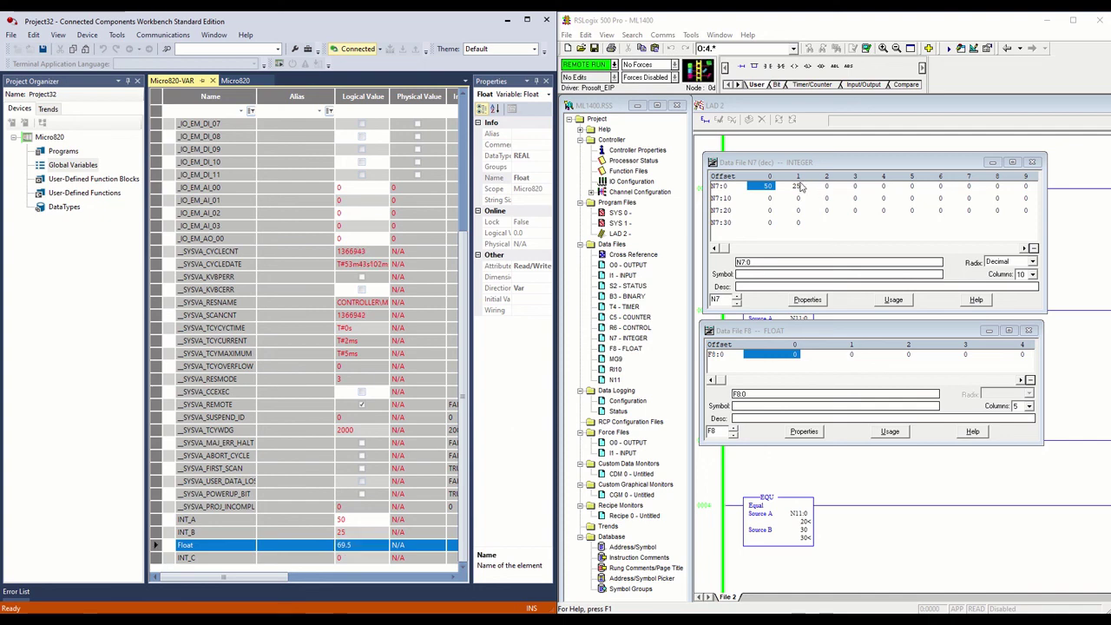
# - Set the logical value of the Float variable to -545 to test the transfer of a negative number
pyautogui.click(382, 531)
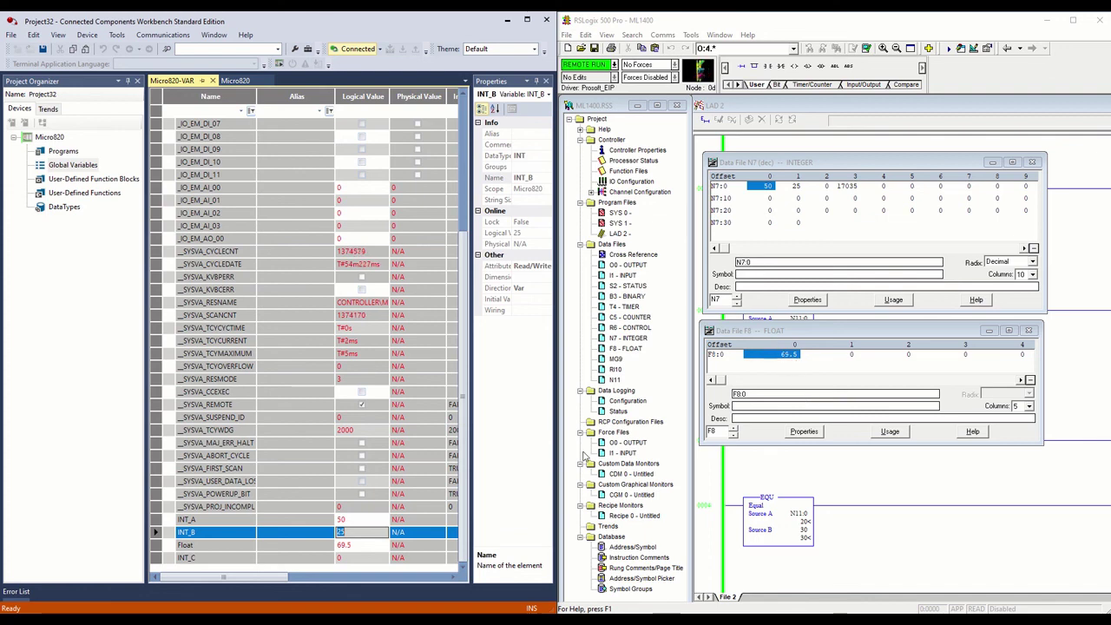
pyautogui.click(366, 547)
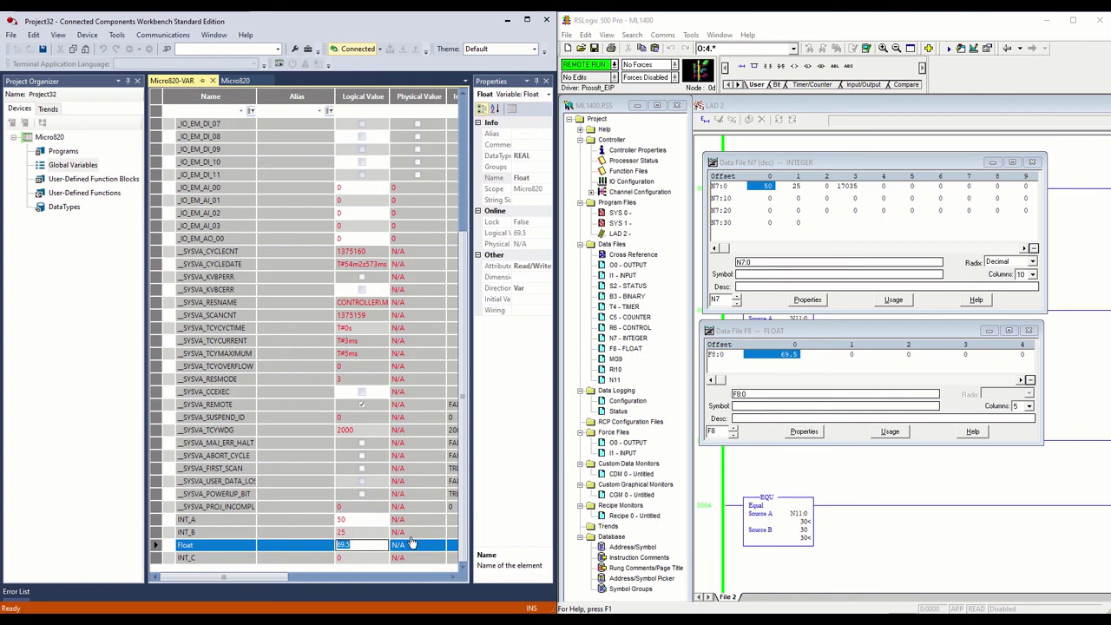
pyautogui.write('25.5')
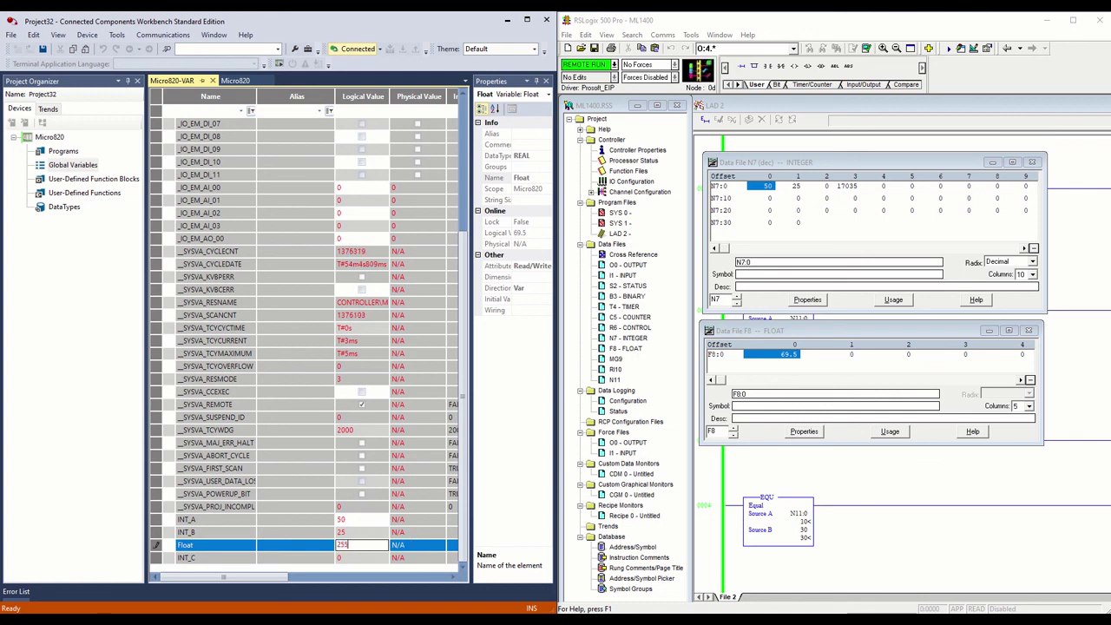
pyautogui.press('BackSpace')
pyautogui.press('BackSpace')
pyautogui.write('-545')
pyautogui.press('Return')
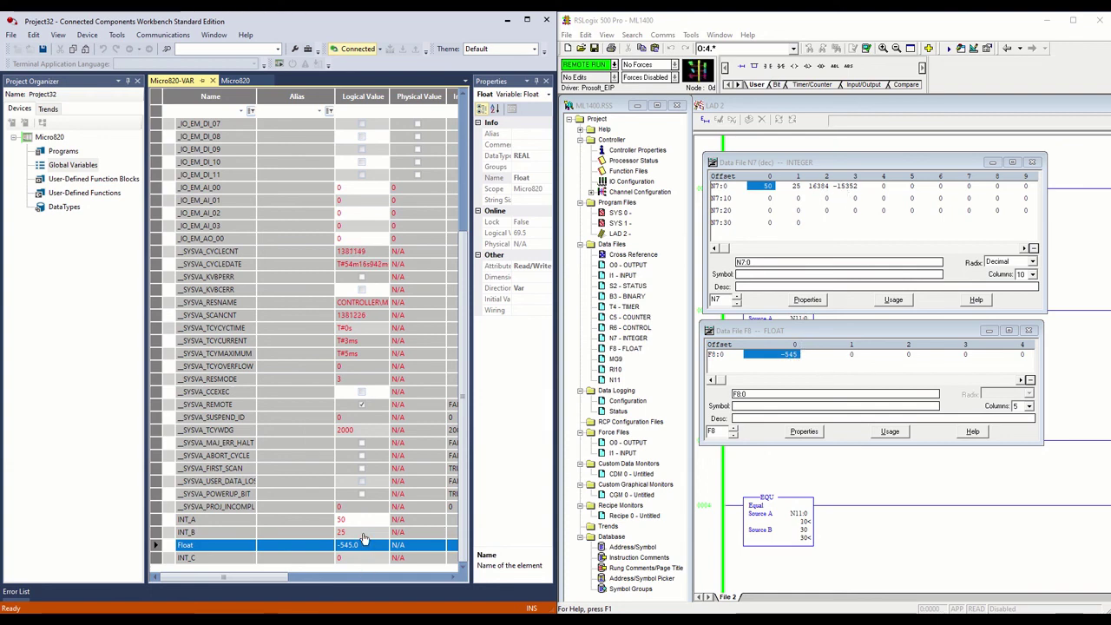
# - Set N7:4 to 105 in the MicroLogix integer data file to write it to the Micro820's INT_C variable
pyautogui.click(157, 561)
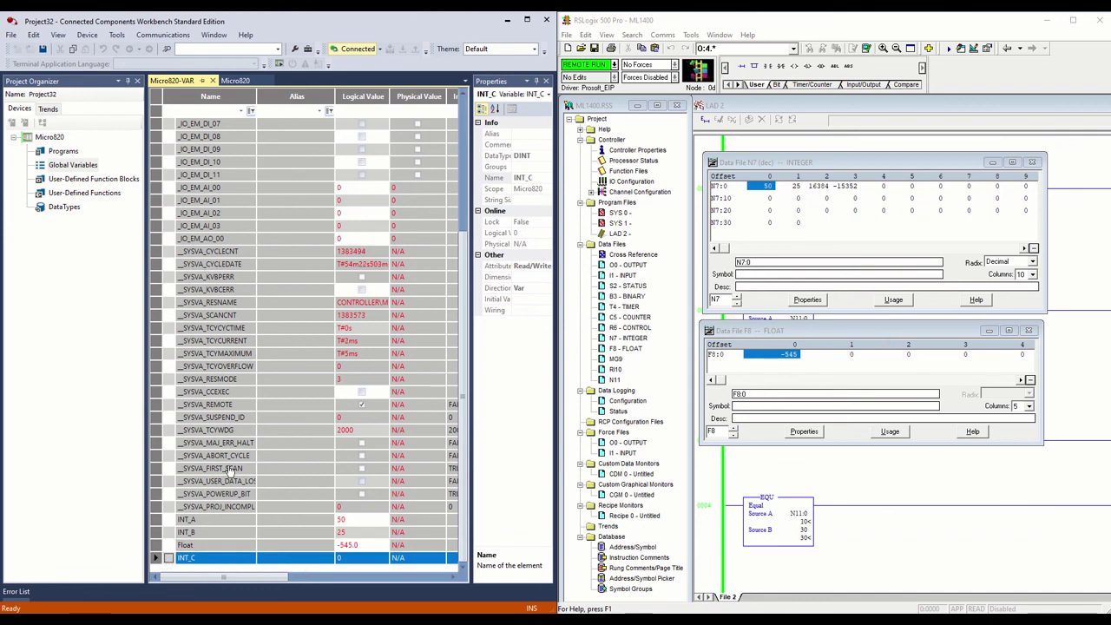
pyautogui.click(886, 187)
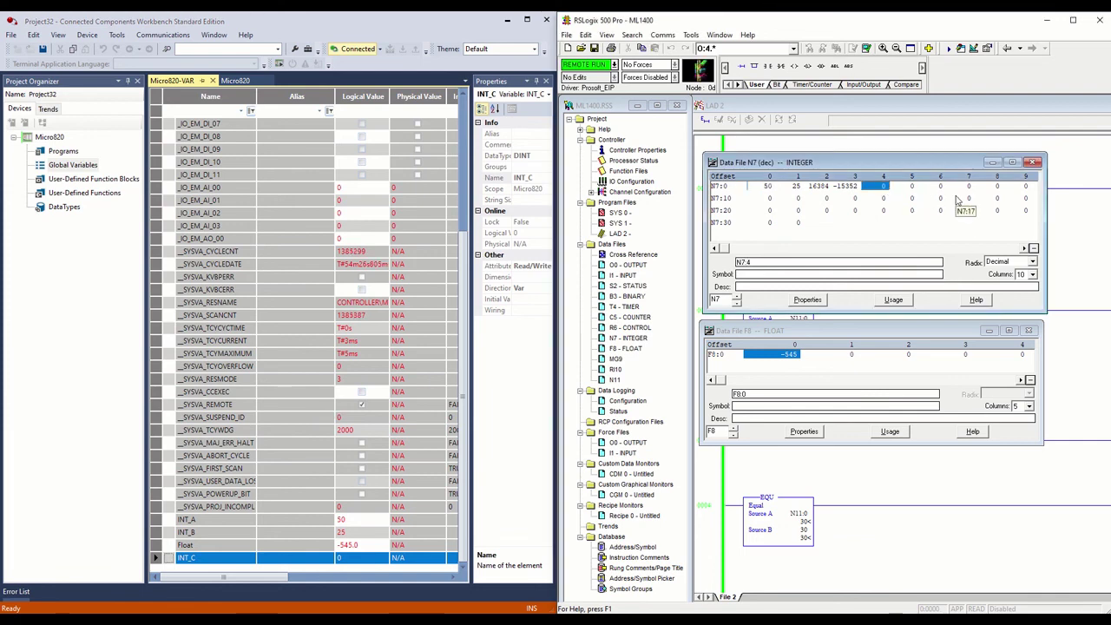
pyautogui.write('105')
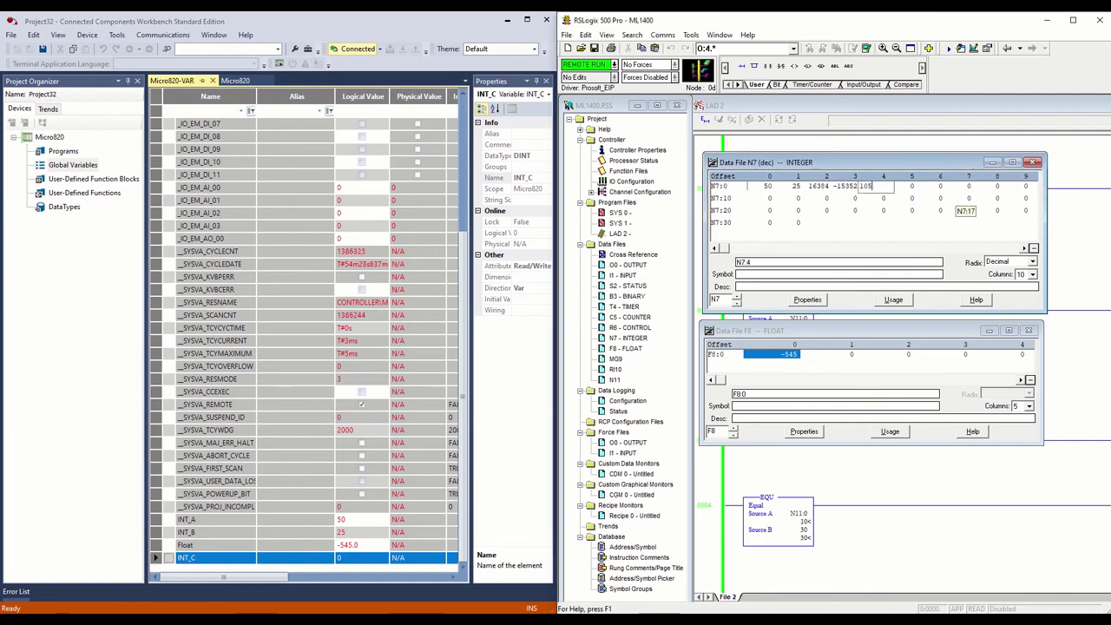
pyautogui.press('Return')
pyautogui.click(379, 509)
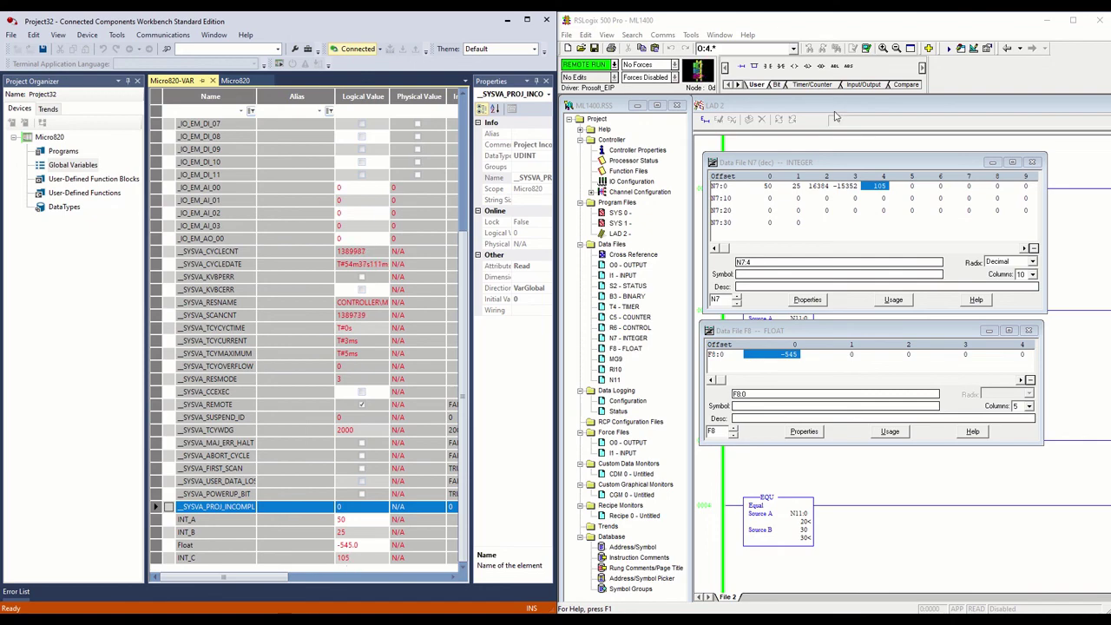
# - Maximize the RSLogix 500 window to show the MSG ladder rungs beside the N7 and F8 data files
pyautogui.doubleClick(827, 21)
pyautogui.moveTo(568, 80); pyautogui.dragTo(1110, 126)
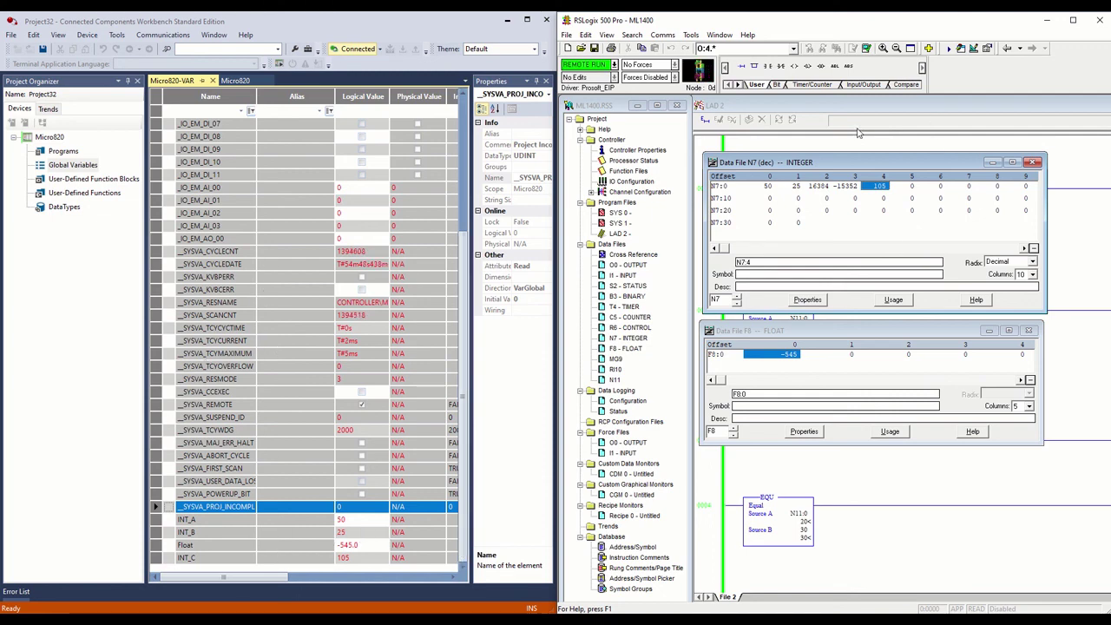
pyautogui.moveTo(842, 19); pyautogui.dragTo(564, 2)
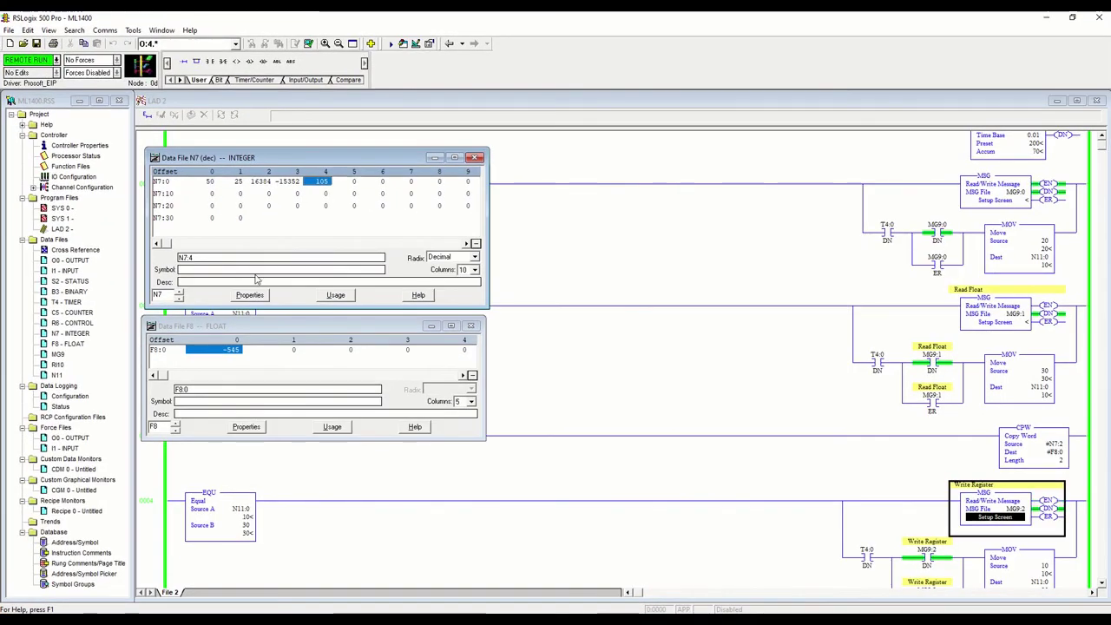